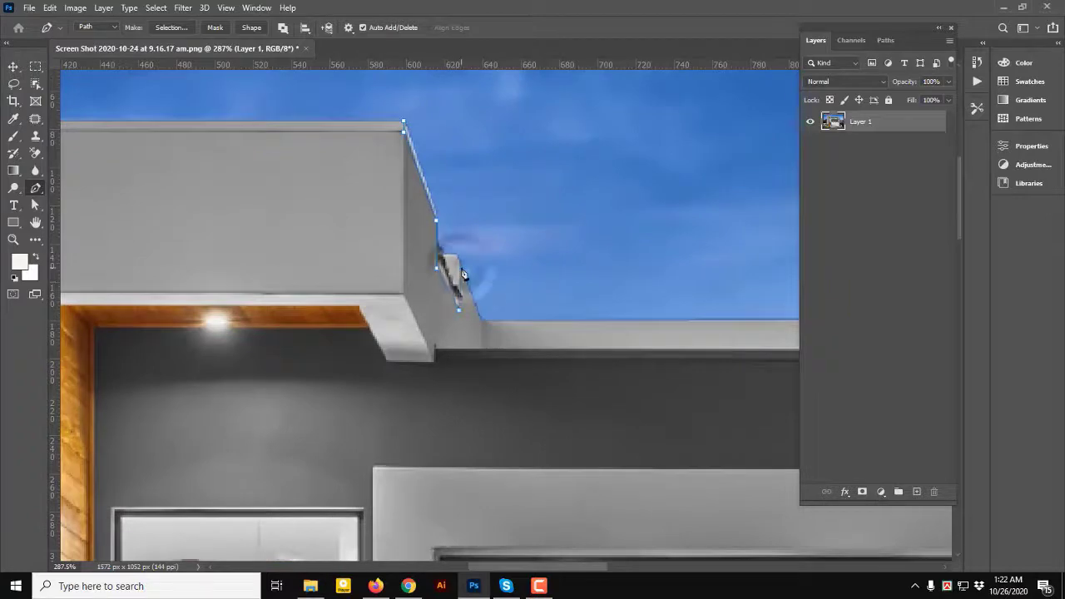
Step: Continue the Pen path along the flat roof's upper edge and around its step to the dark upper wall's outer corner
click(483, 321)
drag(778, 326, 75, 289)
click(605, 278)
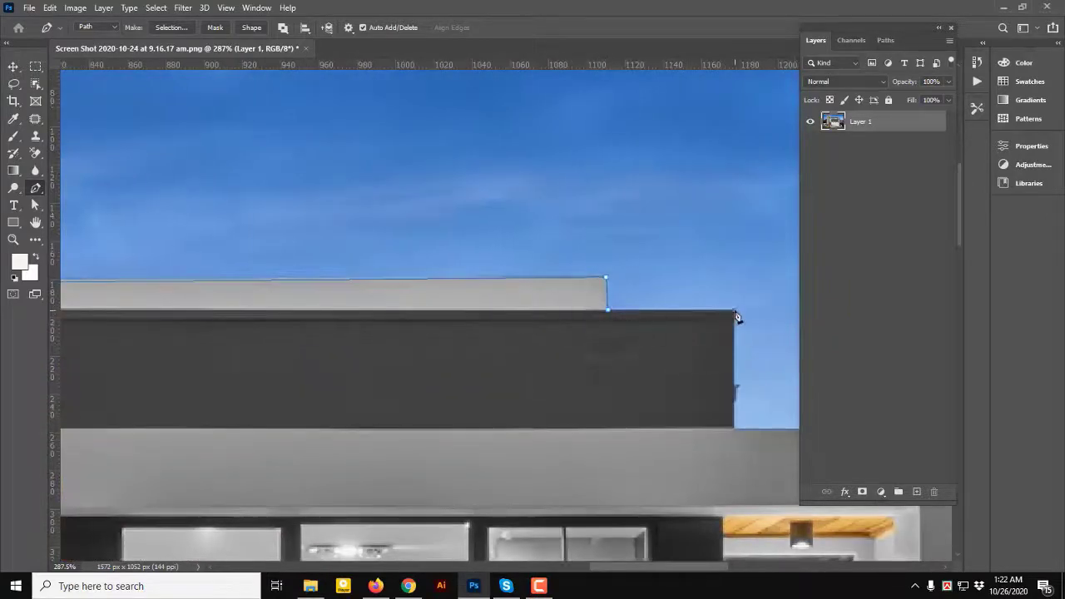
click(735, 311)
drag(737, 431, 327, 301)
Step: Trace the Pen path around the right overhang and down the garage pillar to the driveway
click(326, 299)
drag(587, 305, 636, 300)
click(636, 293)
drag(632, 516, 599, 141)
drag(601, 499, 567, 126)
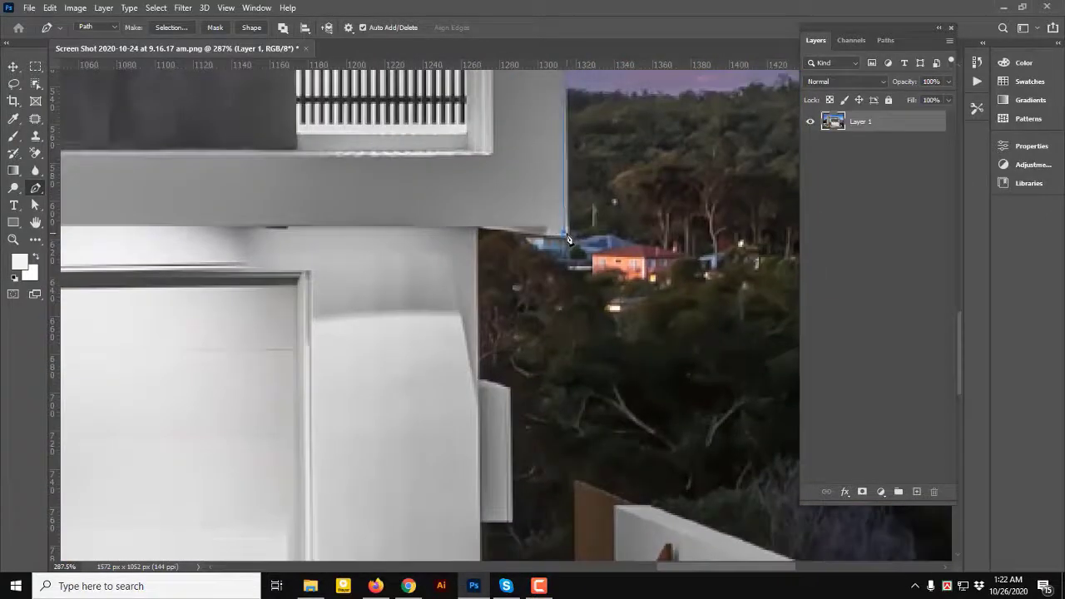
drag(468, 501, 545, 131)
scroll(542, 366, down, 3)
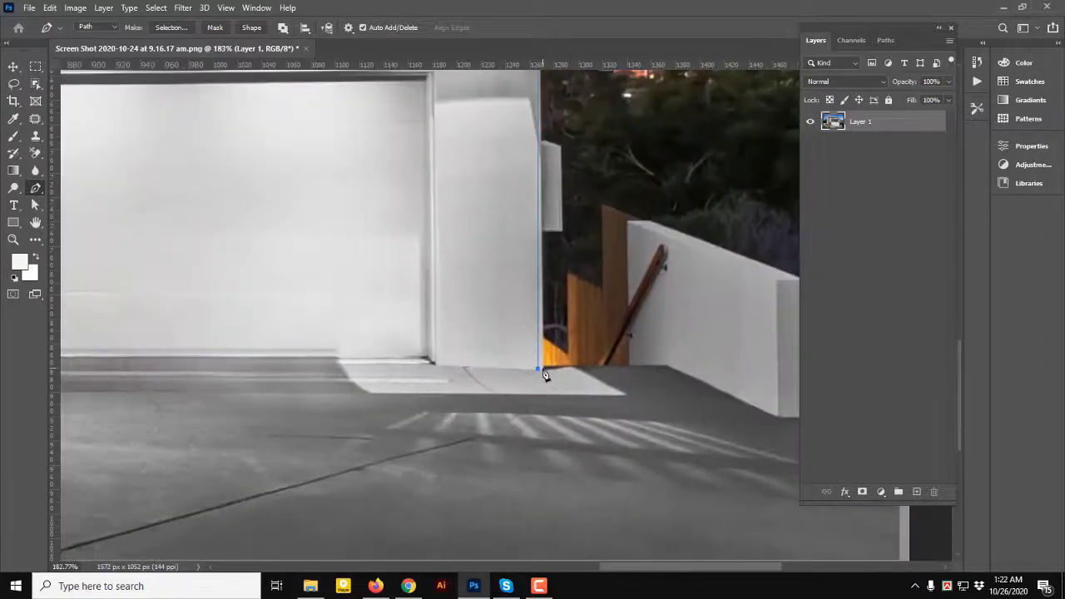
Step: Close the path around the driveway and lawn, then copy the outlined house onto a new layer
scroll(669, 374, down, 4)
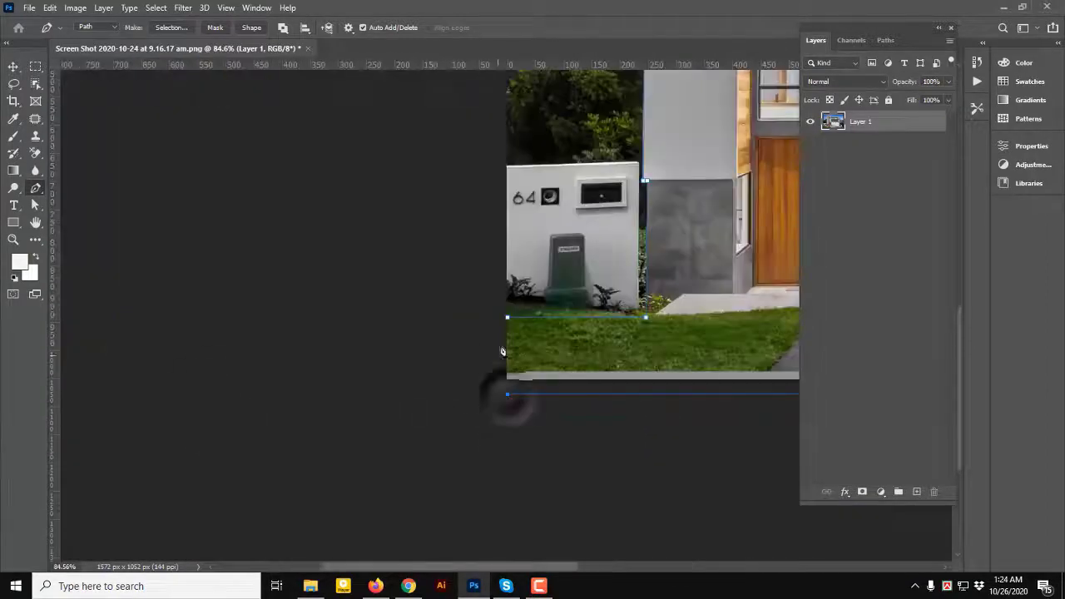
drag(501, 402, 258, 351)
key(ctrl+Return)
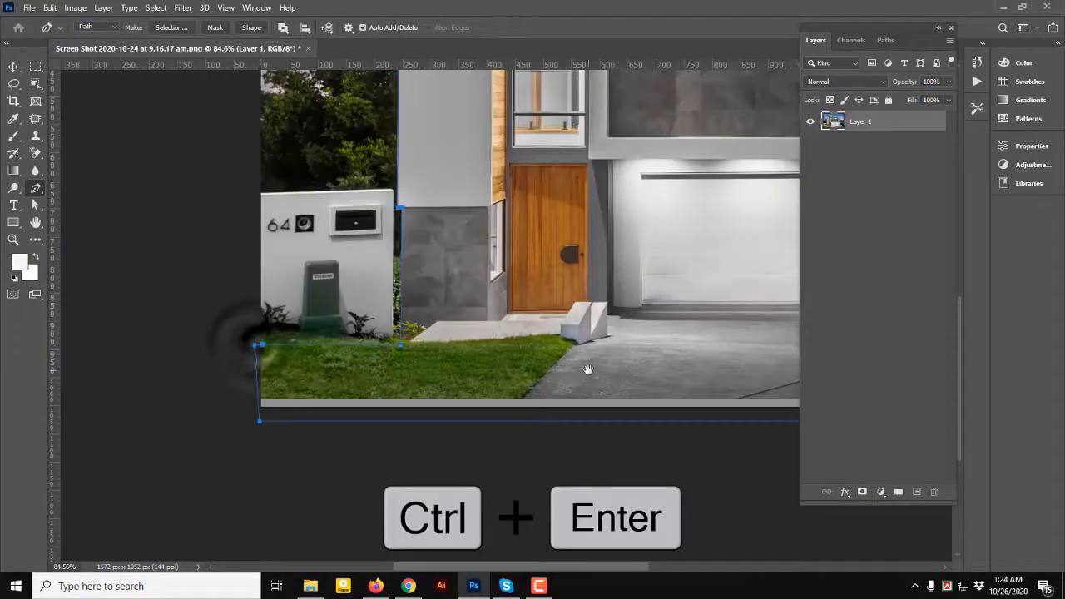
drag(588, 369, 583, 402)
key(ctrl+Return)
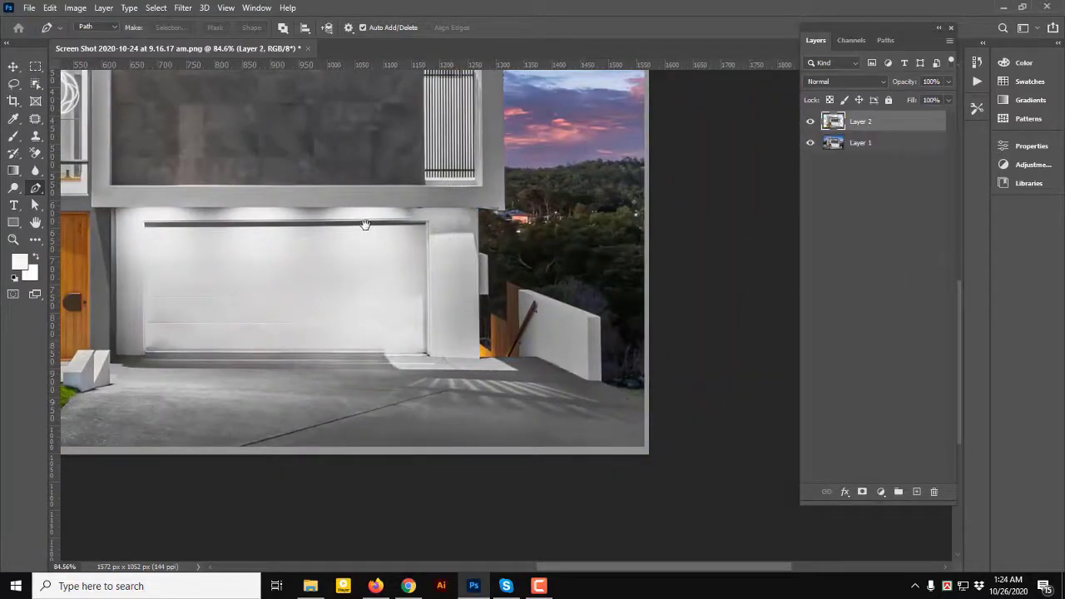
Step: Outline a slanted four-sided area over the left end of the concrete walkway and convert the path to a selection
drag(365, 224, 485, 299)
scroll(489, 478, up, 3)
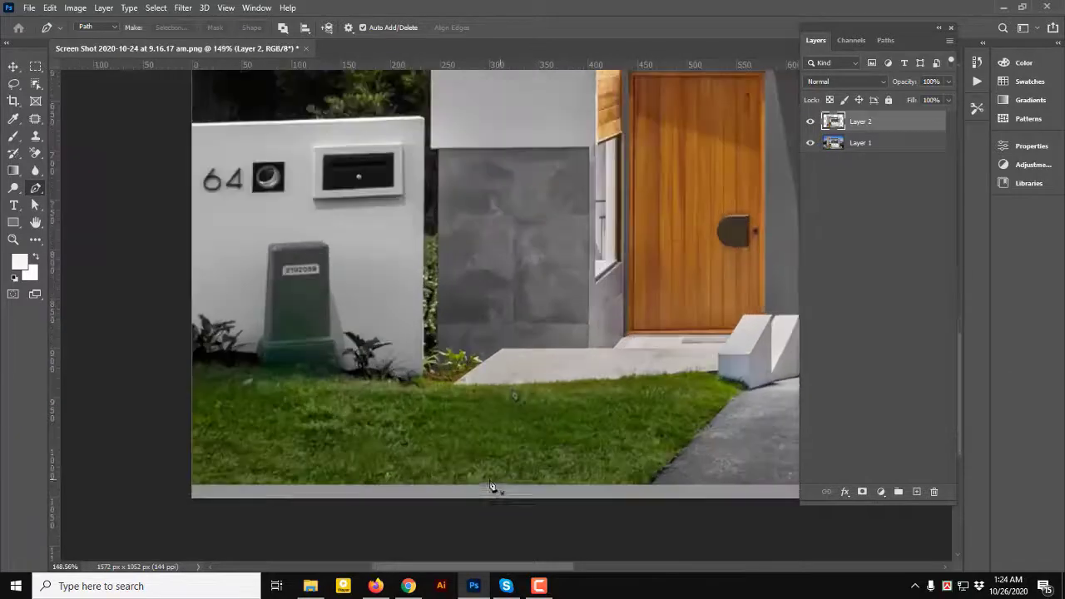
scroll(385, 373, up, 3)
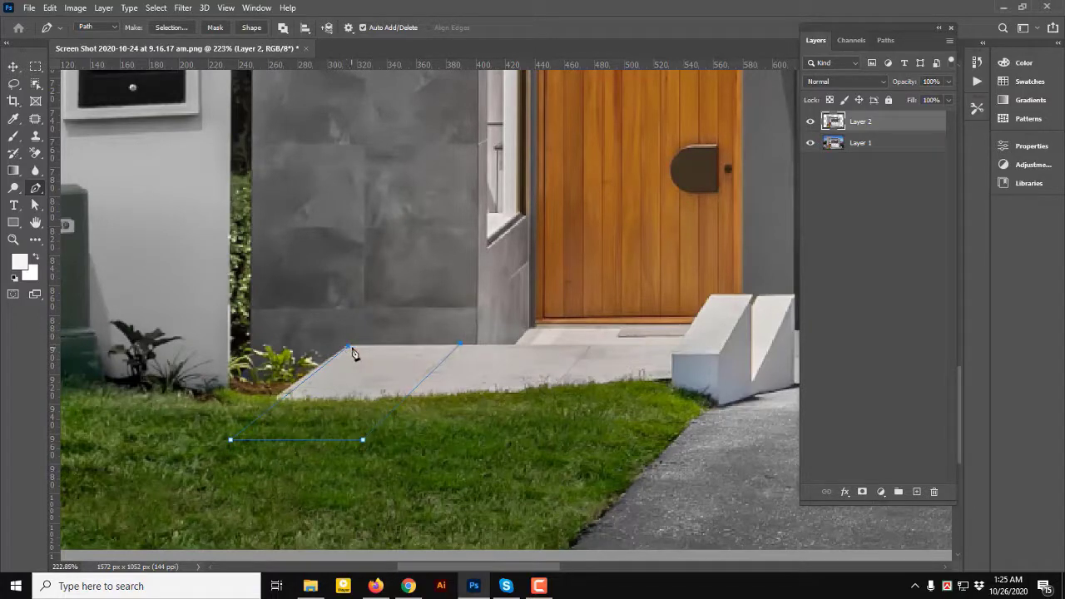
key(ctrl+Return)
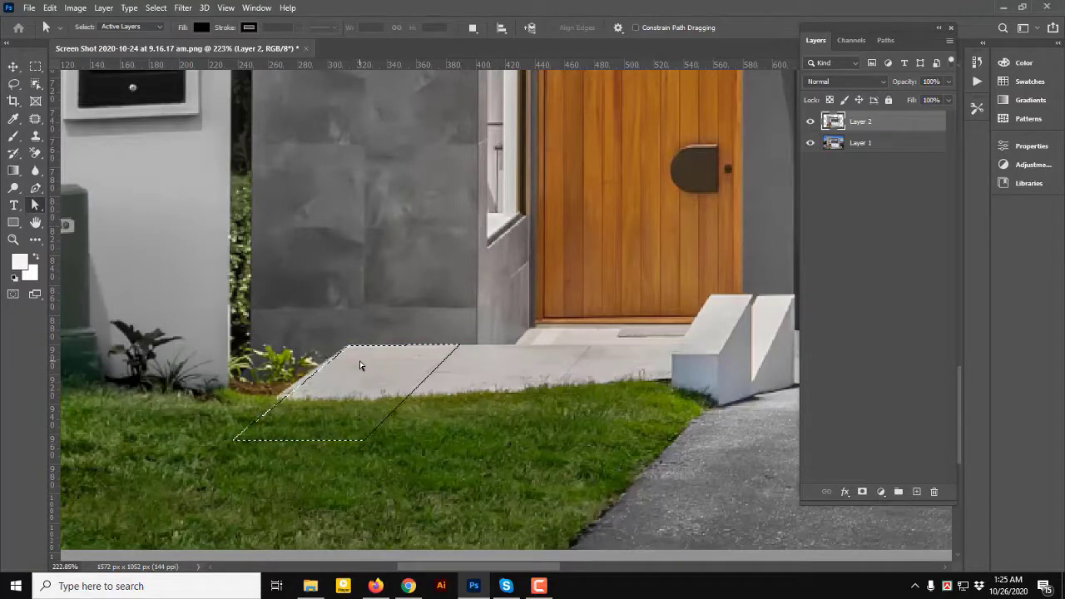
Step: Copy the selected walkway piece onto a new layer and position it as a patch at the walkway's left end
click(12, 66)
drag(298, 331, 544, 333)
drag(625, 365, 496, 351)
scroll(494, 402, down, 3)
drag(494, 402, 376, 375)
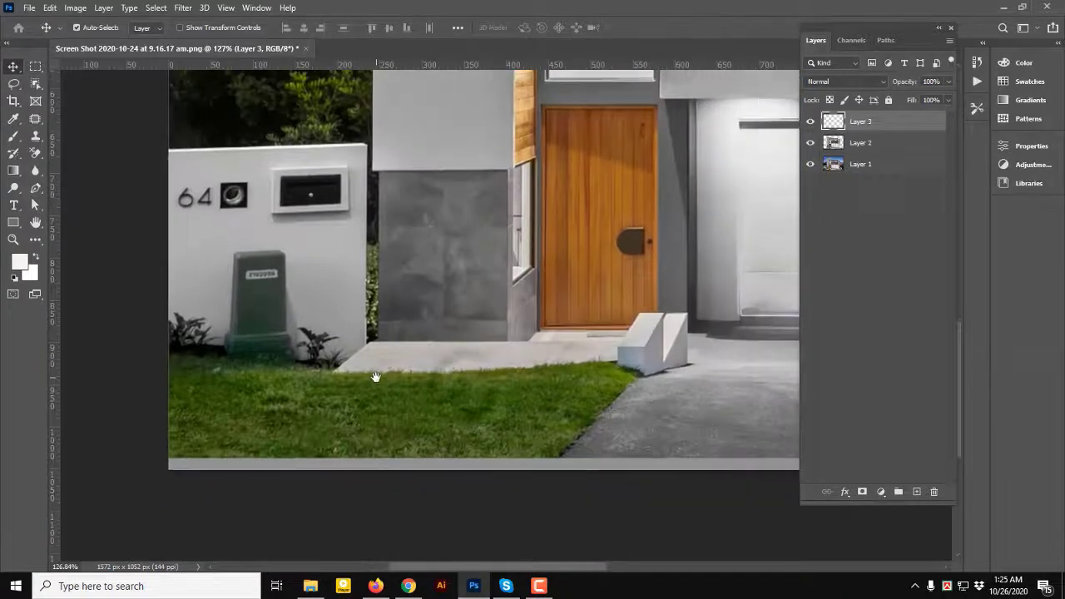
Step: Hide Layer 1 and merge the walkway patch with the house cutout layer
scroll(375, 375, down, 2)
click(810, 163)
scroll(344, 391, down, 2)
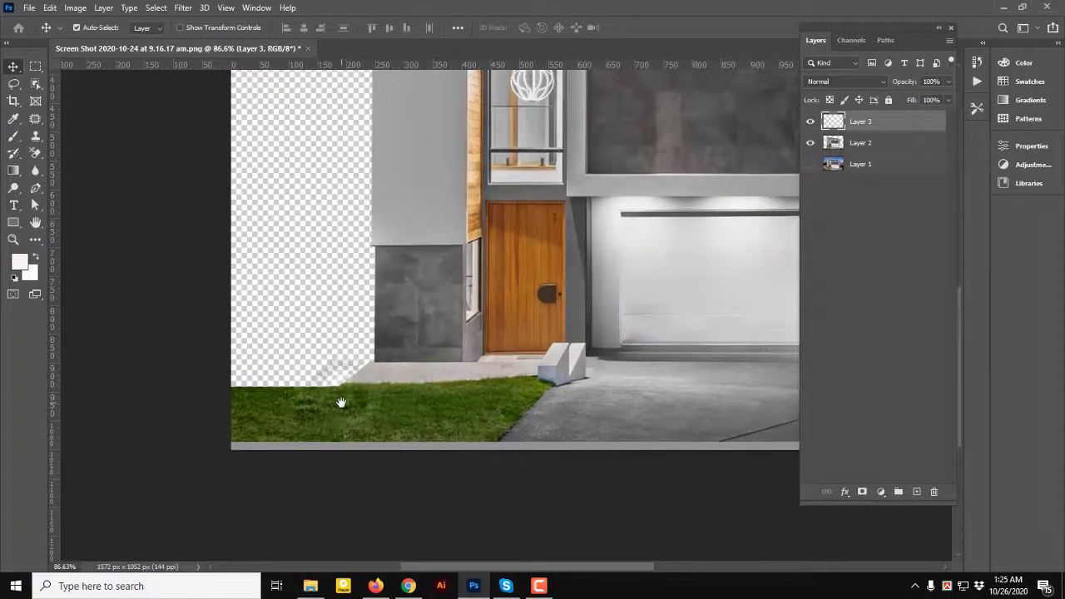
key(ctrl+e)
scroll(499, 337, down, 2)
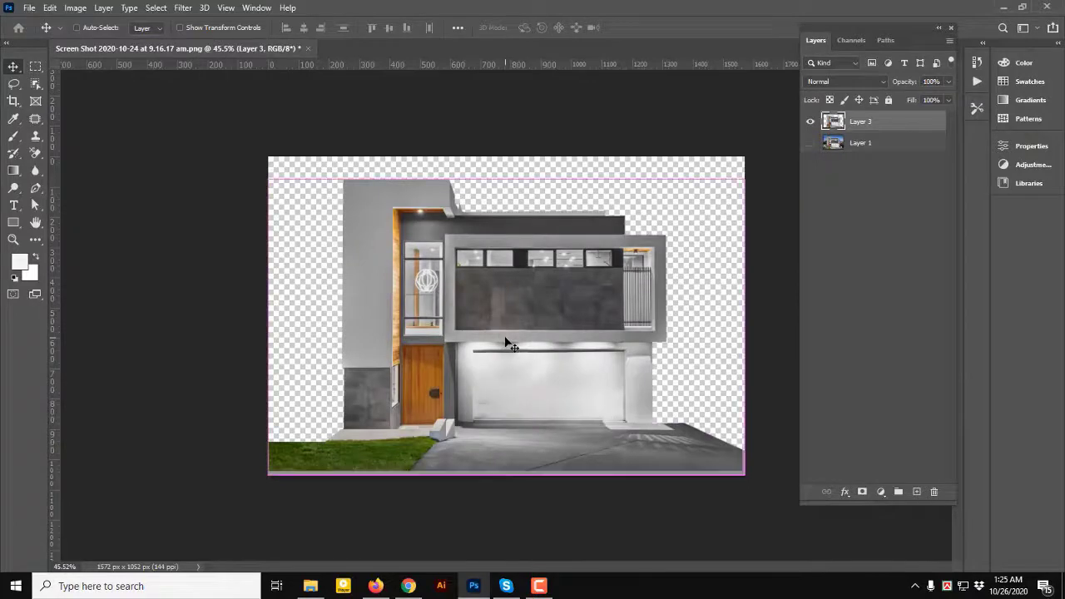
Step: Free-transform the house layer, stretching its lower edge slightly downward past the canvas
key(ctrl+t)
key(Down)
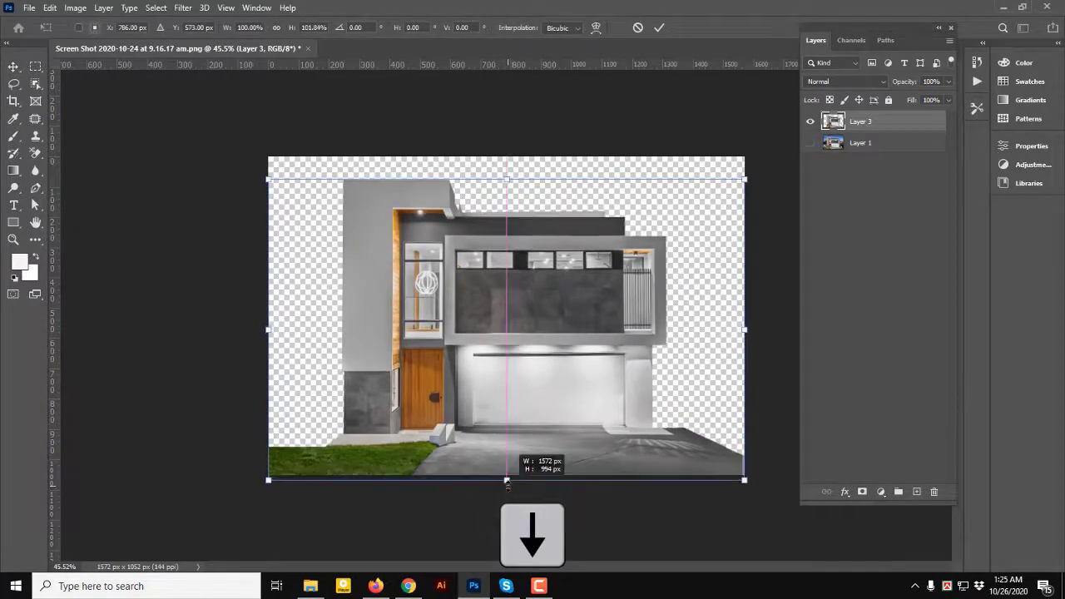
key(ctrl+alt+c)
drag(507, 482, 508, 495)
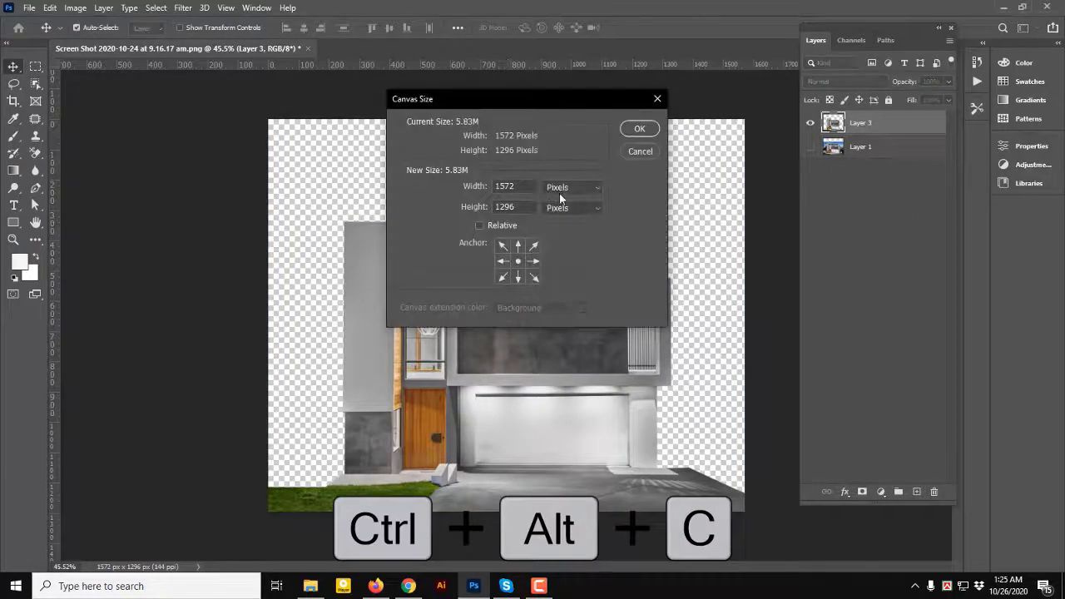
Step: Set the canvas height to 10 inches, anchored at the bottom centre so the extra space is added above the house
click(559, 193)
click(616, 221)
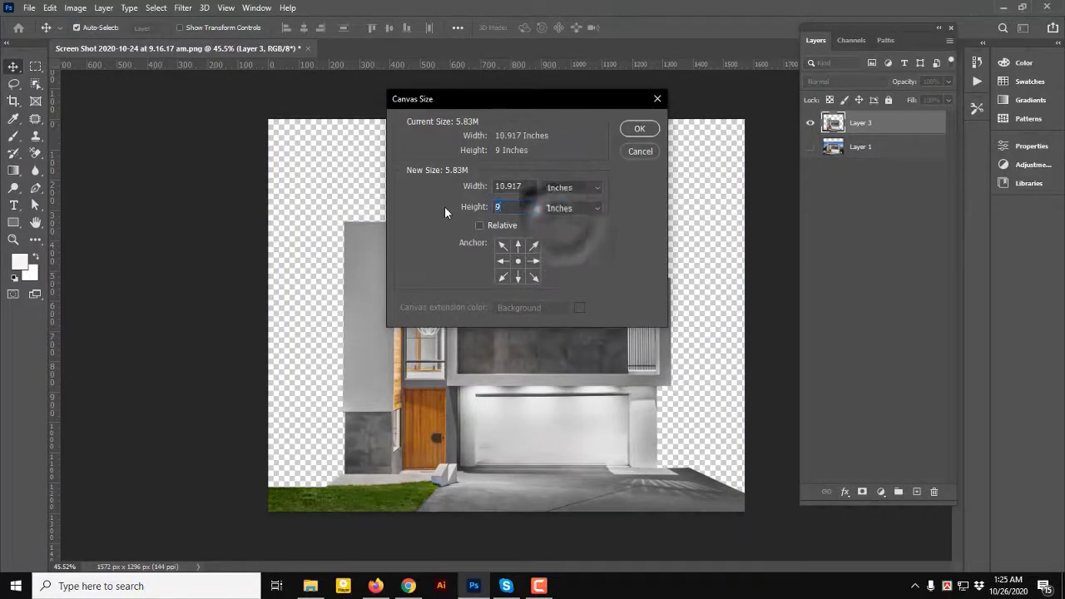
key(Tab)
text(10)
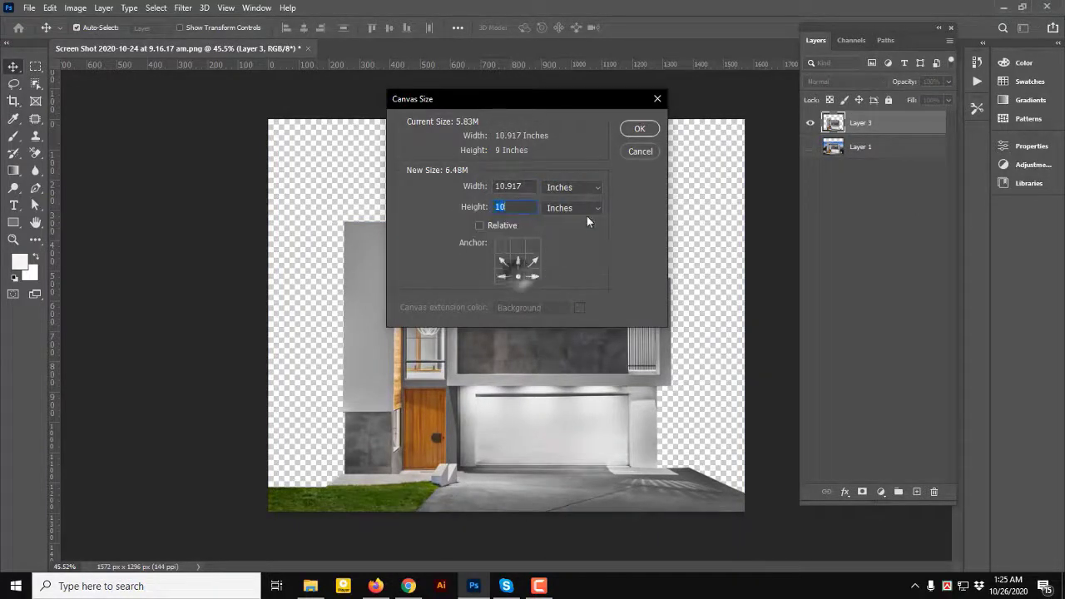
click(639, 128)
scroll(489, 192, down, 1)
scroll(547, 430, up, 2)
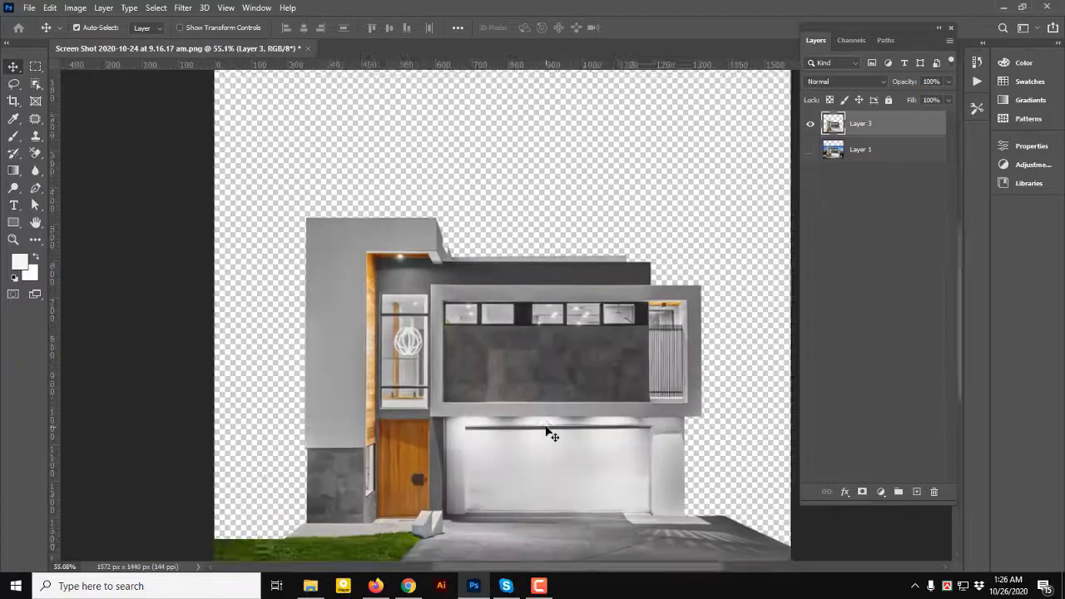
Step: Place the city skyline photo in the document and move its layer beneath the house layer
drag(546, 429, 507, 365)
scroll(508, 366, down, 3)
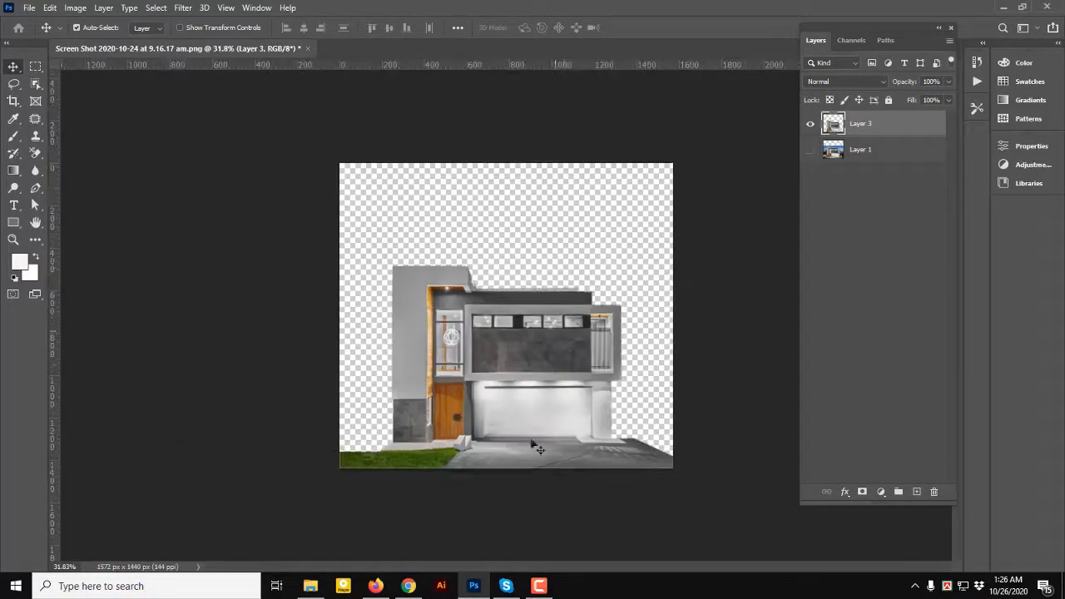
scroll(533, 446, up, 1)
scroll(545, 470, up, 1)
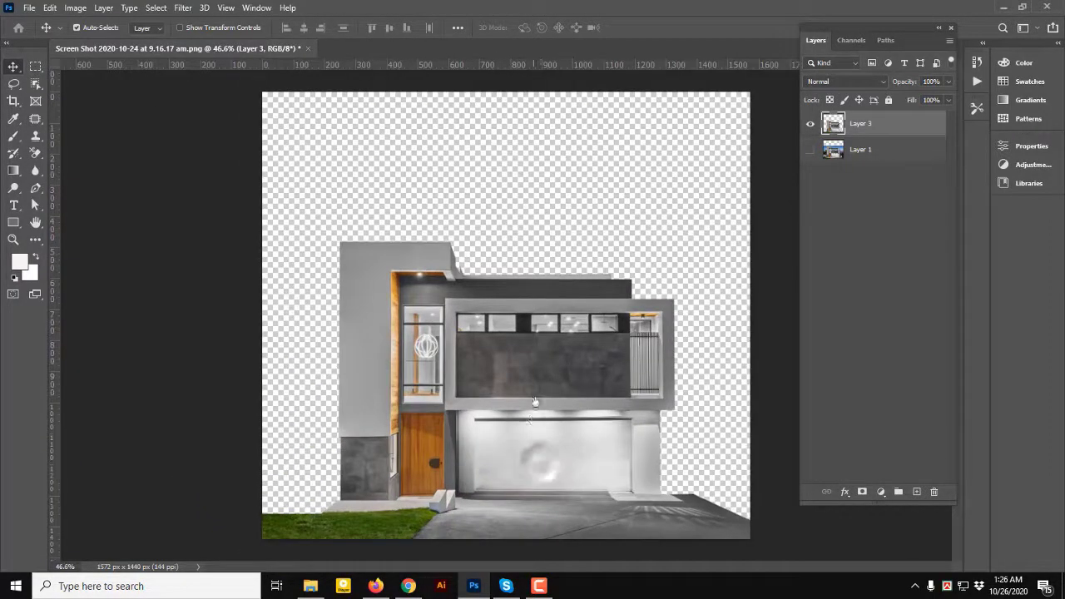
key(alt+Tab)
drag(593, 131, 506, 384)
key(Return)
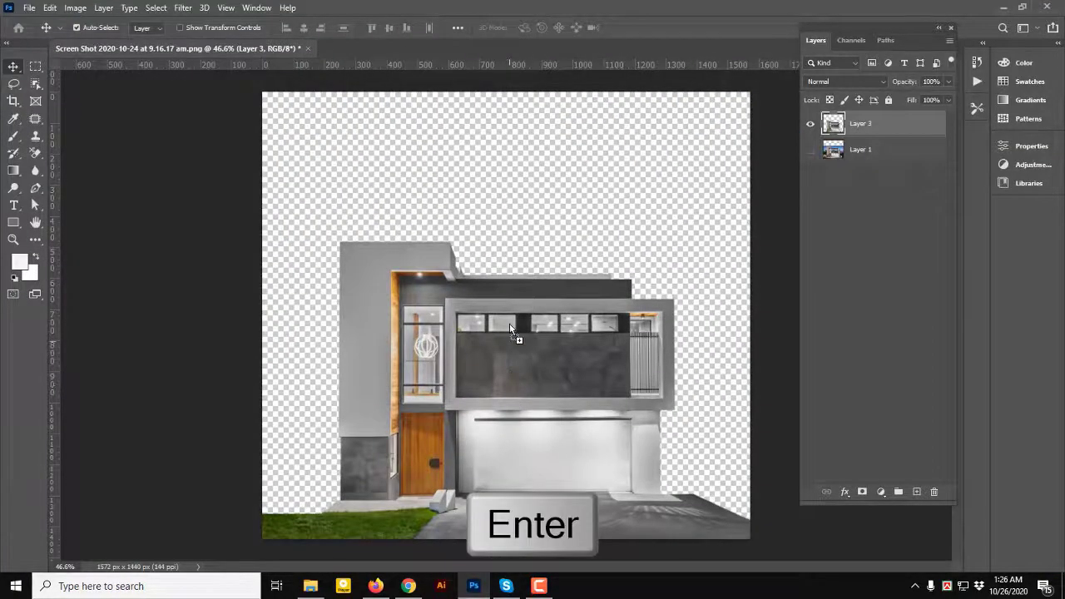
key(Return)
drag(868, 135, 867, 163)
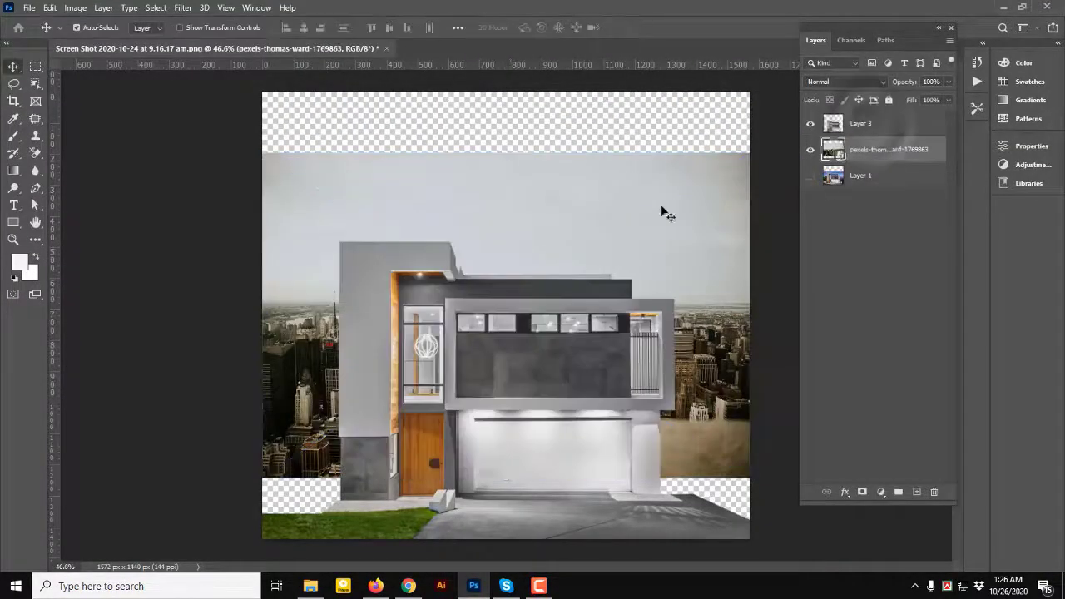
Step: Shift the skyline photo behind the house's left side and place a duplicate of it behind the right side
drag(705, 360, 524, 410)
key(alt)
drag(289, 412, 651, 421)
scroll(574, 401, down, 2)
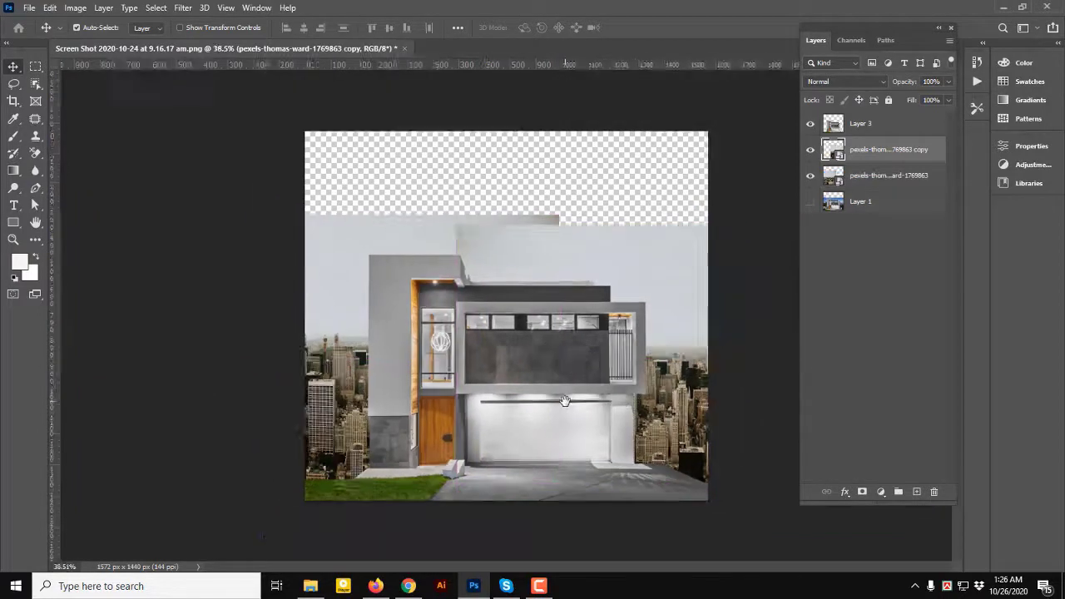
Step: Select both skyline layers and merge them into one
shift+click(588, 238)
shift+click(589, 230)
shift+click(404, 228)
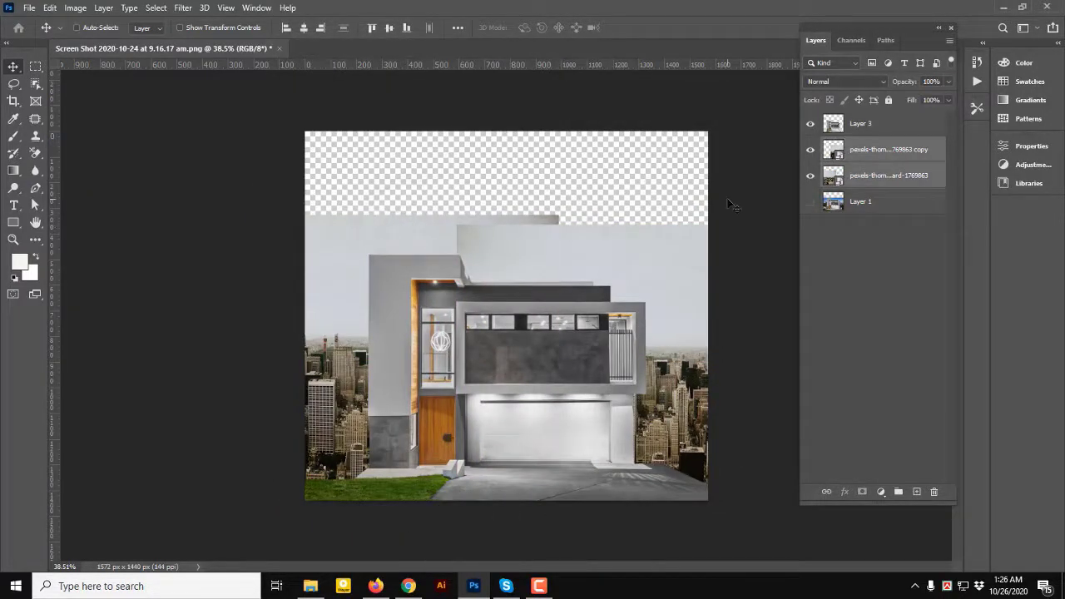
key(ctrl+e)
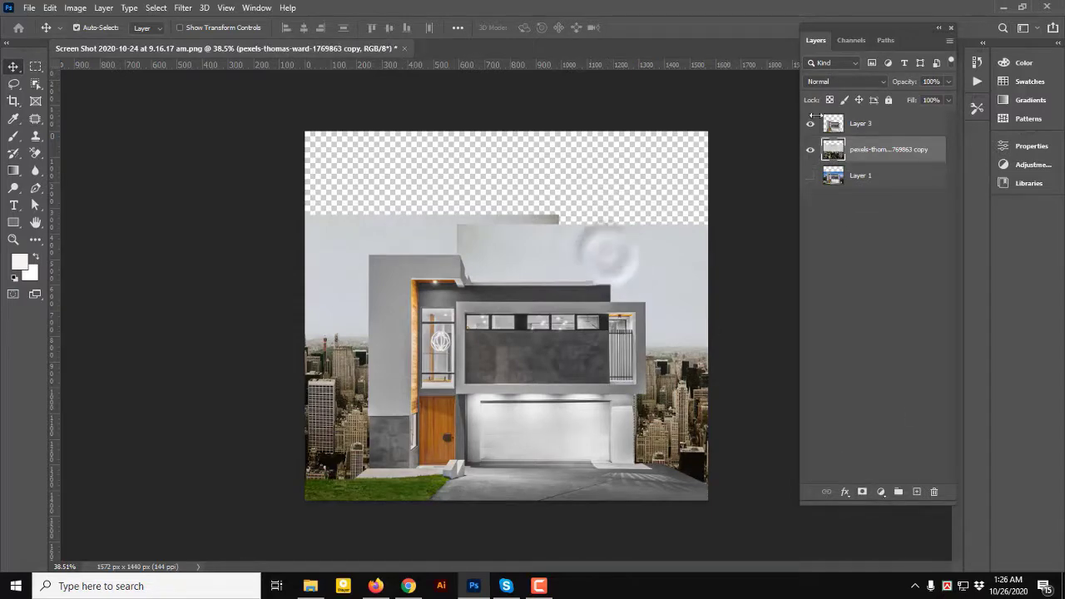
Step: Place the blue sky photo pexels-pixabay-221125 between the house and skyline layers
click(1005, 15)
drag(514, 174, 468, 363)
key(Return)
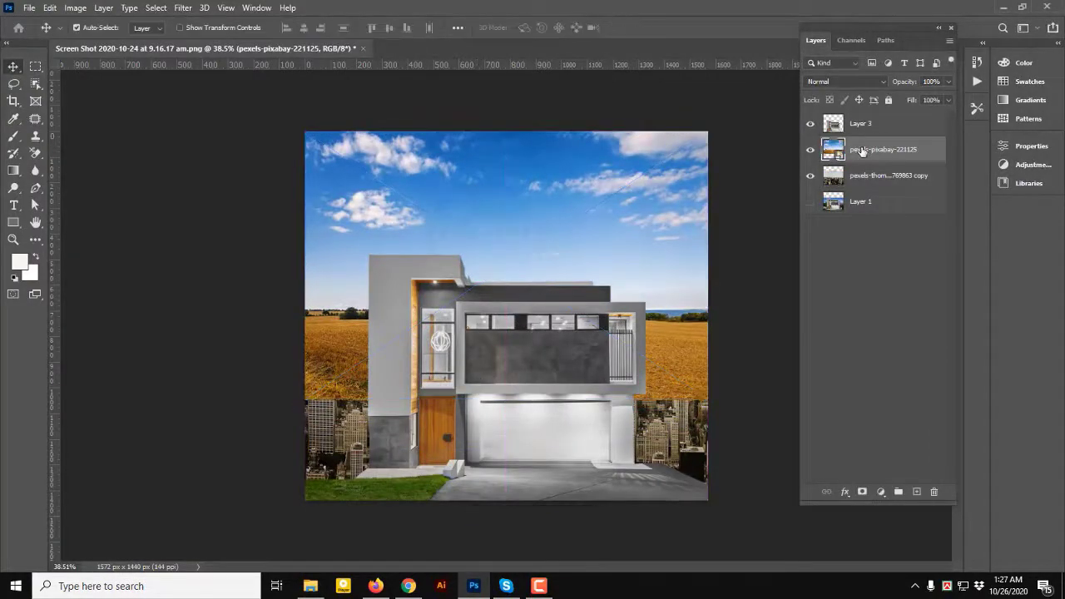
Step: Add a layer mask to the sky photo and paint black over the wheat field to blend the sky into the skyline
click(862, 492)
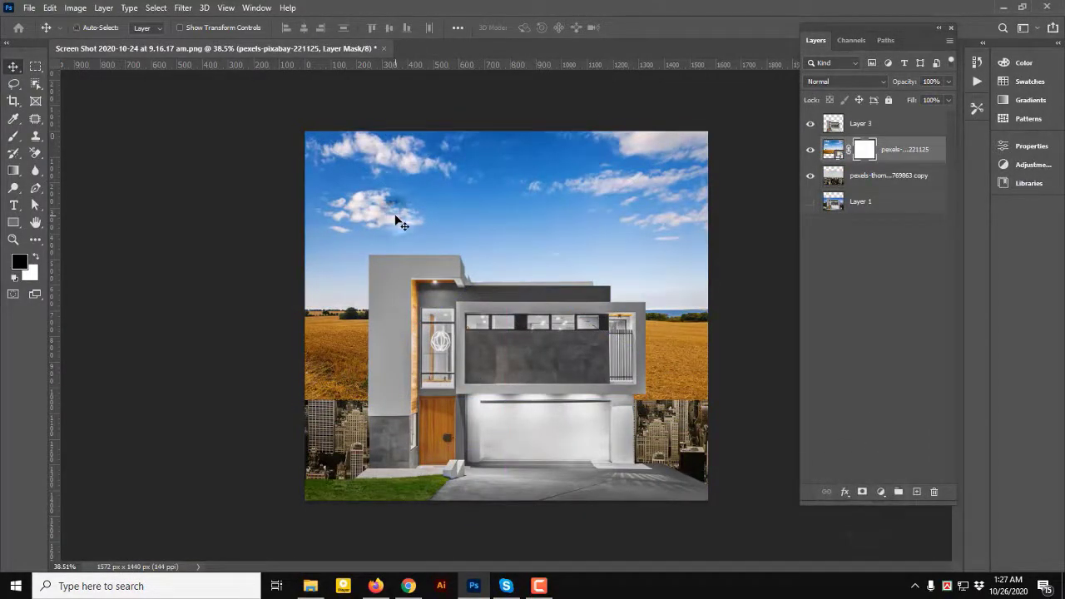
key(ctrl+t)
key(Escape)
click(20, 137)
mouse_move(304, 410)
mouse_down()
mouse_move(667, 407)
mouse_move(699, 396)
mouse_move(251, 395)
mouse_move(736, 383)
mouse_move(346, 380)
mouse_move(718, 362)
mouse_move(672, 348)
mouse_move(471, 353)
mouse_up()
mouse_move(407, 352)
mouse_down()
mouse_move(280, 356)
mouse_move(748, 380)
mouse_move(749, 325)
mouse_move(306, 332)
mouse_move(320, 315)
mouse_move(372, 313)
mouse_move(285, 305)
mouse_move(358, 309)
mouse_move(408, 384)
mouse_up()
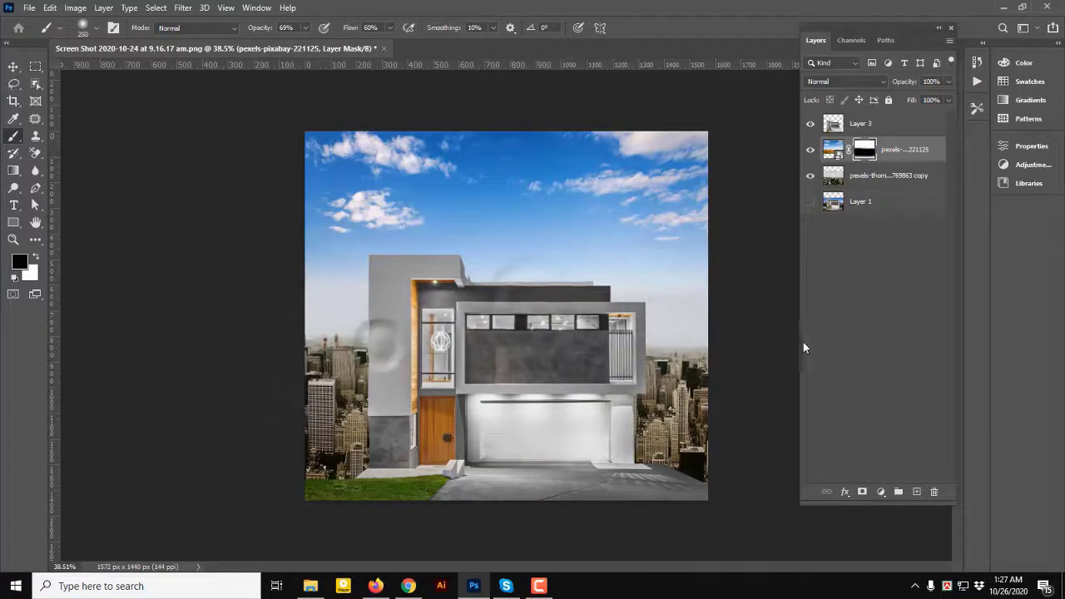
Step: Place the eco-vista aluminum railing image above the house layer
key(v)
click(1025, 7)
drag(297, 138, 443, 420)
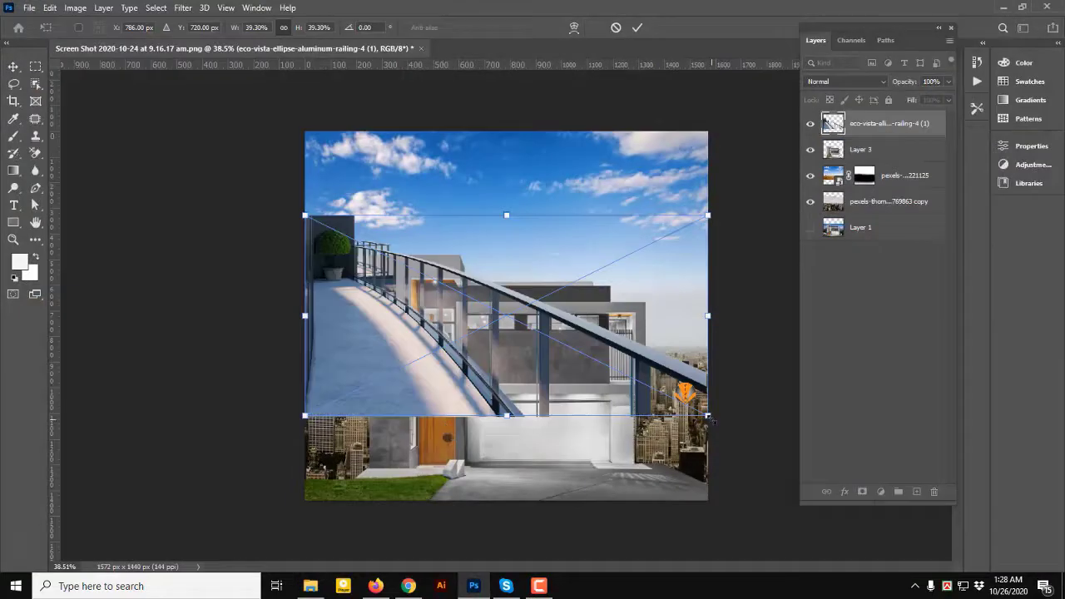
key(Return)
Step: Rasterize the railing layer and delete its right half with a rectangular selection
click(36, 66)
drag(712, 127, 500, 515)
key(Delete)
click(474, 214)
right_click(870, 123)
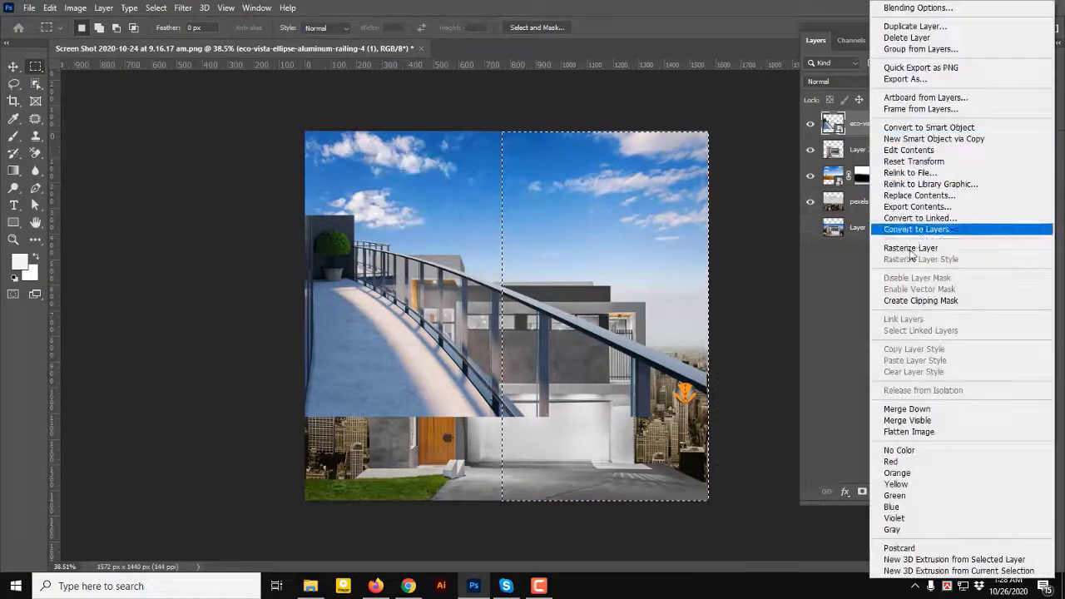
click(910, 249)
key(Delete)
Step: Move the cropped railing image over the middle of the house
click(15, 69)
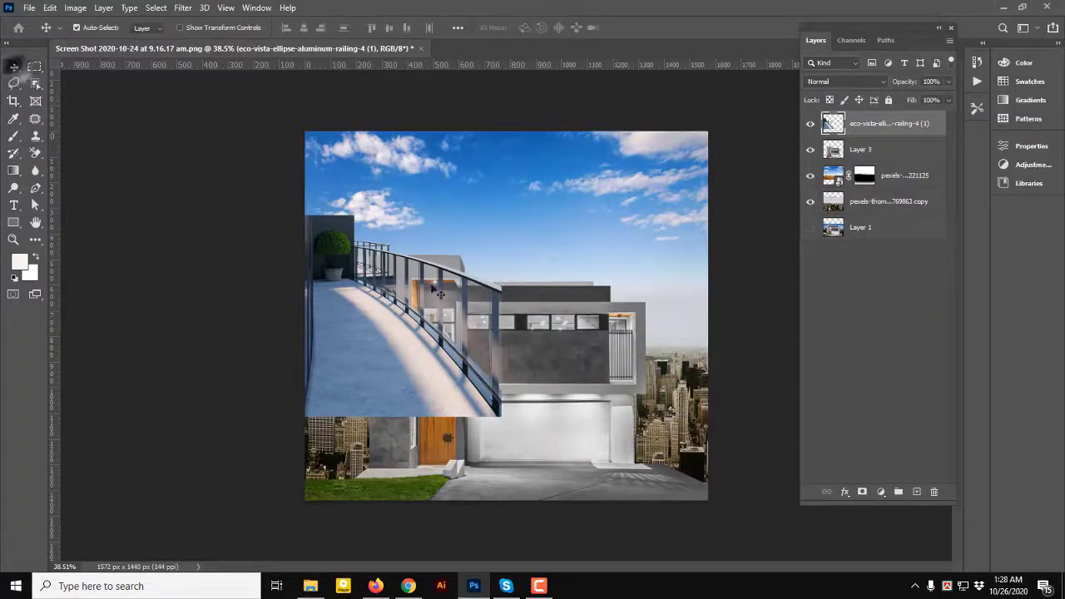
drag(395, 310, 501, 322)
click(52, 9)
click(406, 178)
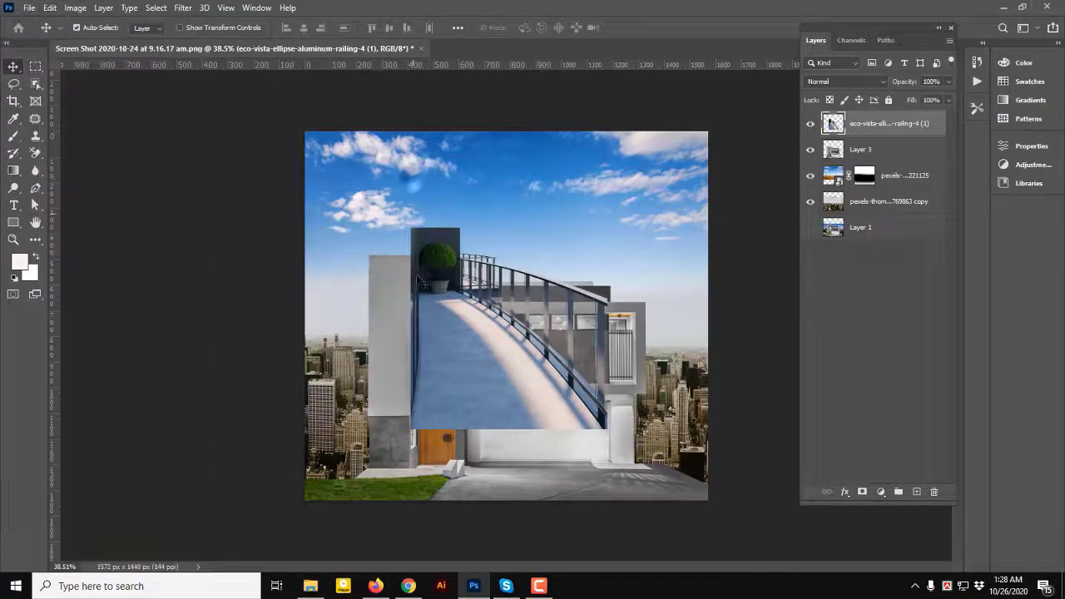
click(75, 10)
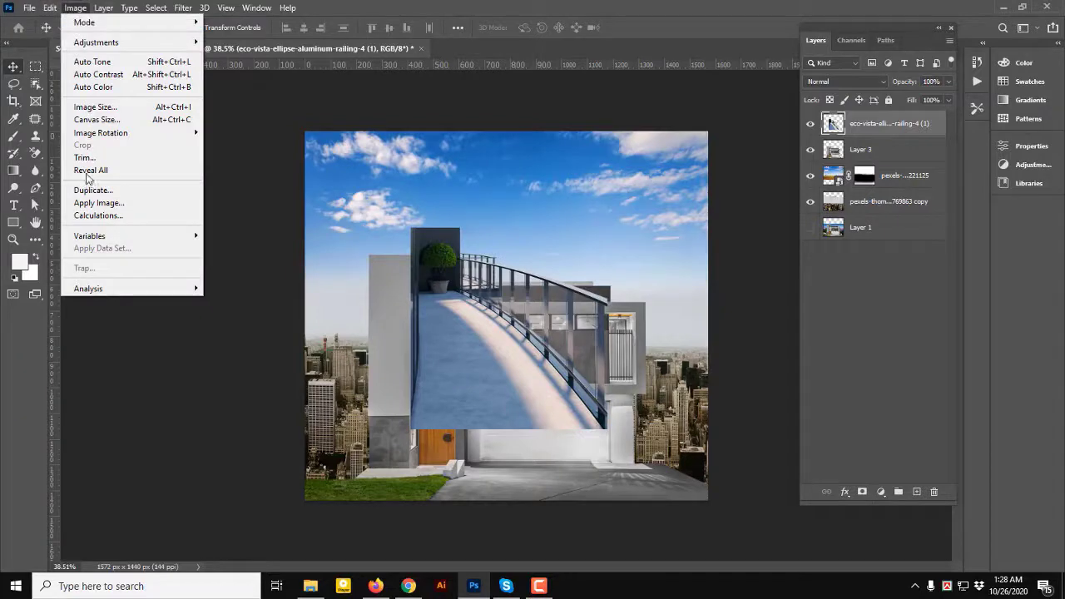
click(225, 131)
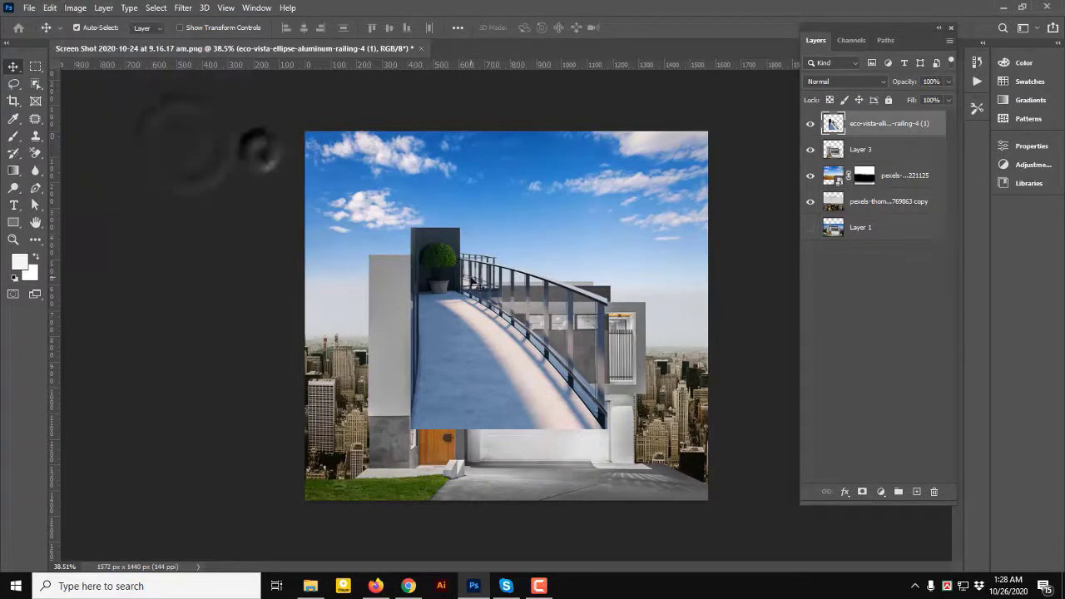
Step: Flip the railing image horizontally and move it to the composition's lower-left corner, over the lawn
click(50, 8)
mouse_move(84, 319)
click(249, 511)
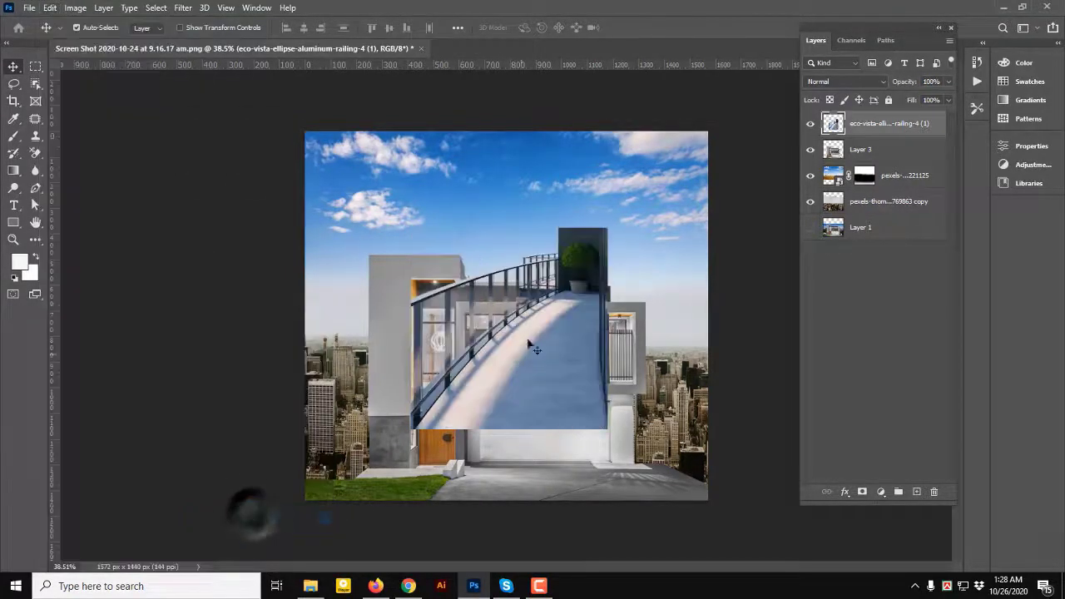
drag(533, 350, 336, 509)
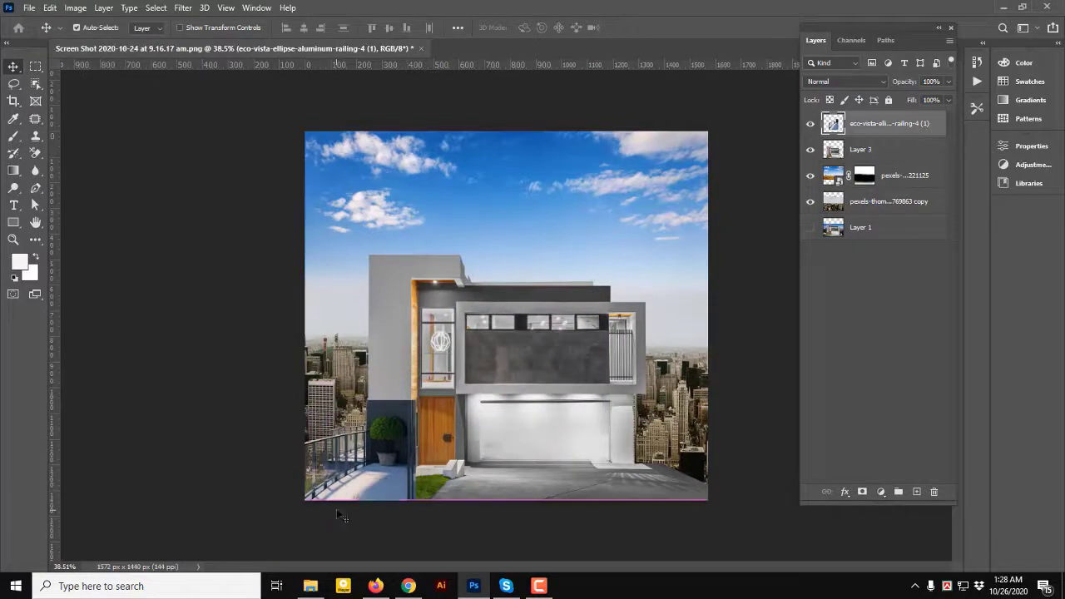
Step: Fine-tune the railing layer's position so its dark planter wall lines up with the house's left wall at the composition's lower edge
scroll(344, 478, up, 5)
drag(345, 450, 456, 288)
scroll(445, 329, down, 2)
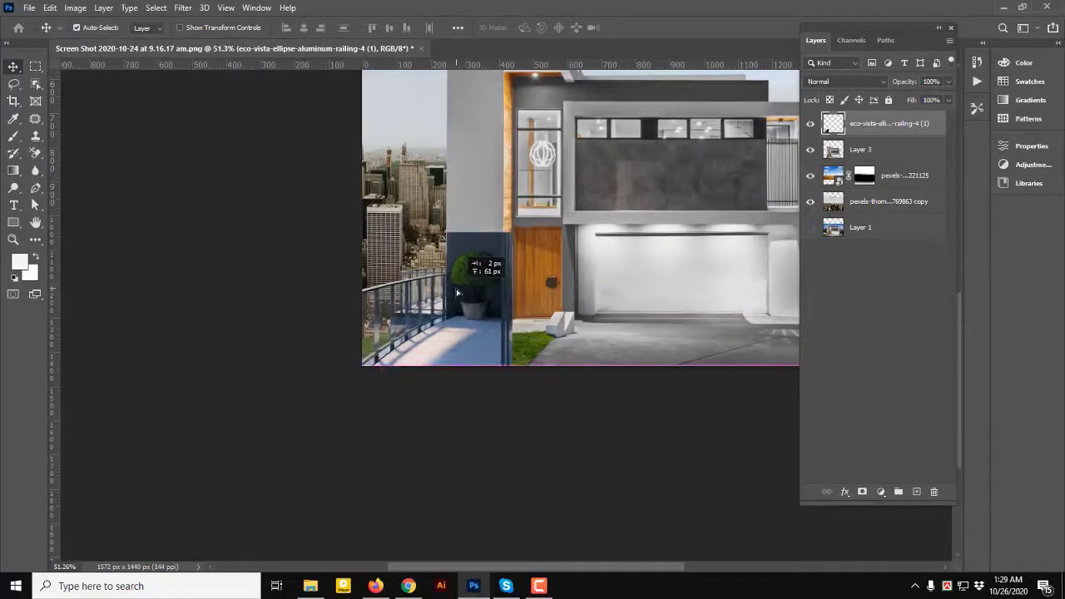
key(ctrl+t)
key(Return)
scroll(455, 288, up, 4)
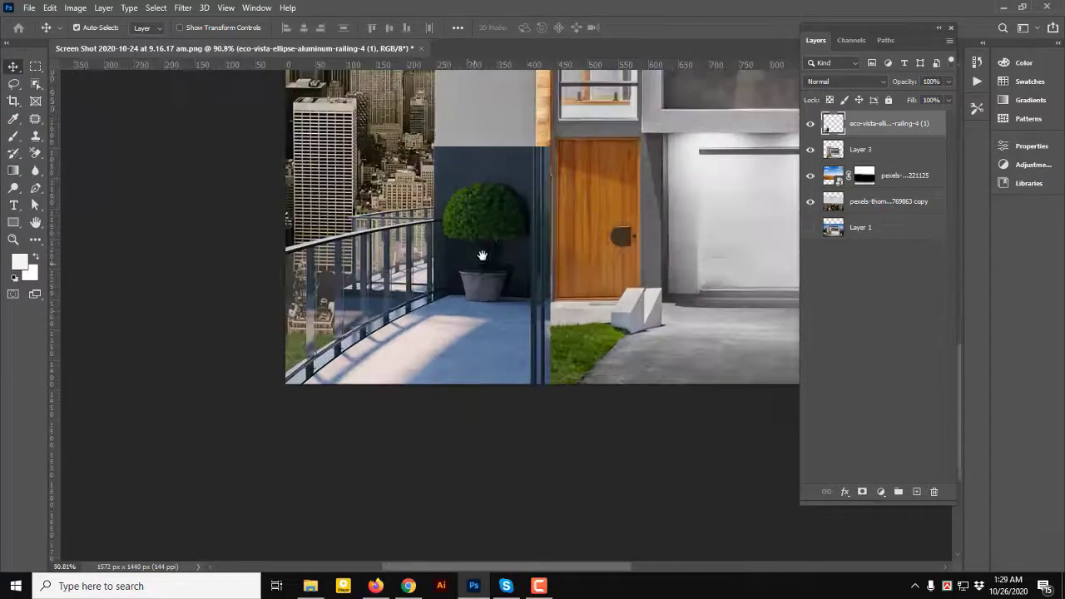
drag(502, 231, 503, 225)
drag(501, 301, 491, 225)
scroll(491, 225, down, 2)
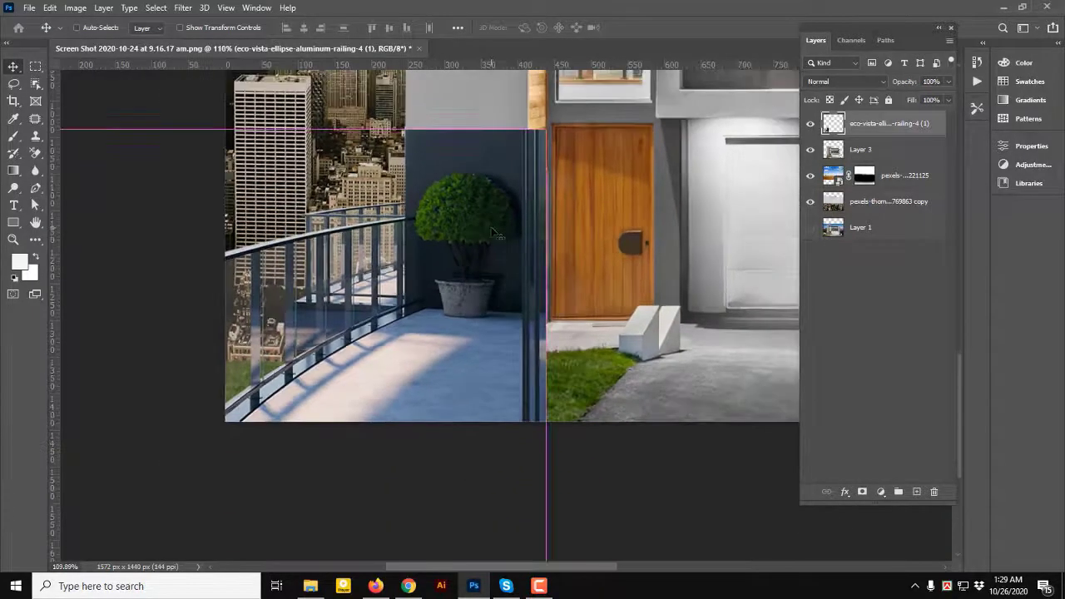
Step: Transform the railing layer to about 102.35% width and 100.89% height, fitting its planter wall against the house
key(ctrl+t)
drag(545, 129, 553, 127)
drag(502, 161, 497, 167)
key(Up)
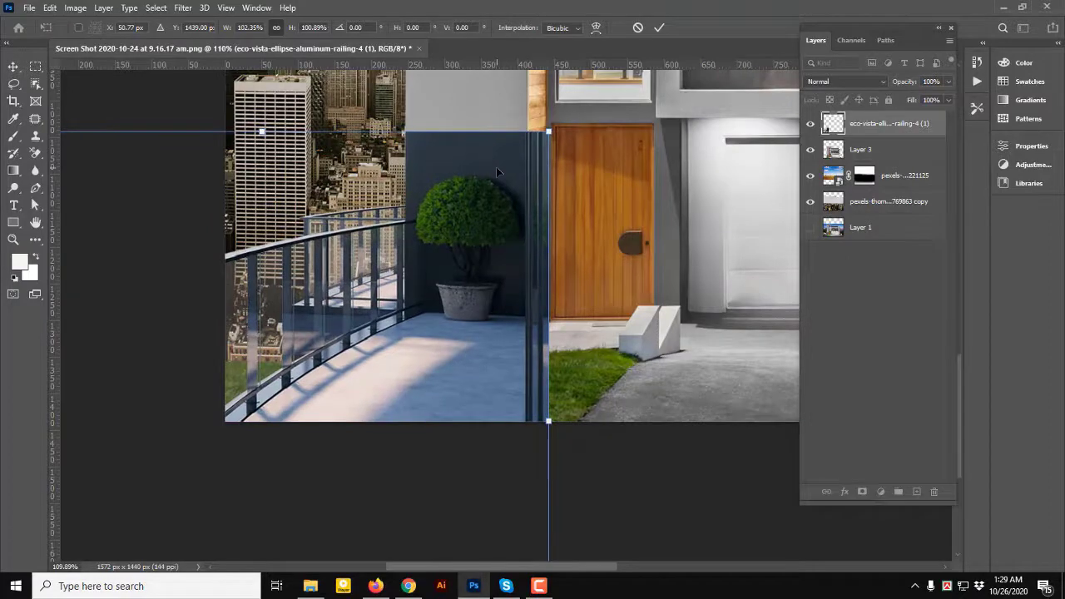
key(Return)
Step: Delete the dark pillar strip at the railing layer's right edge with a rectangular selection about 269 px wide and 431 px high
scroll(455, 283, down, 3)
drag(455, 283, 401, 261)
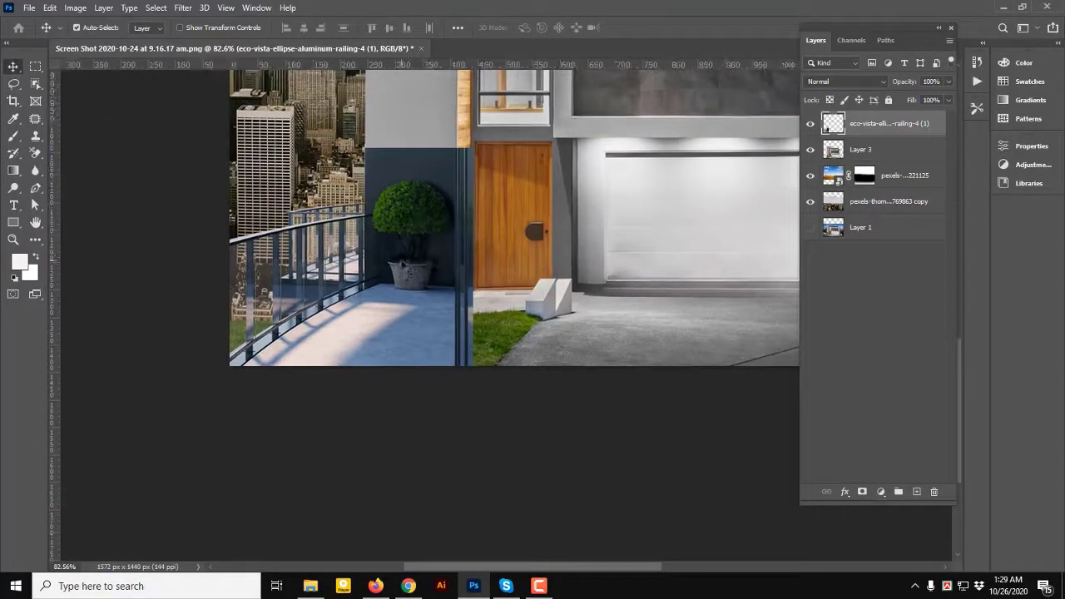
click(36, 67)
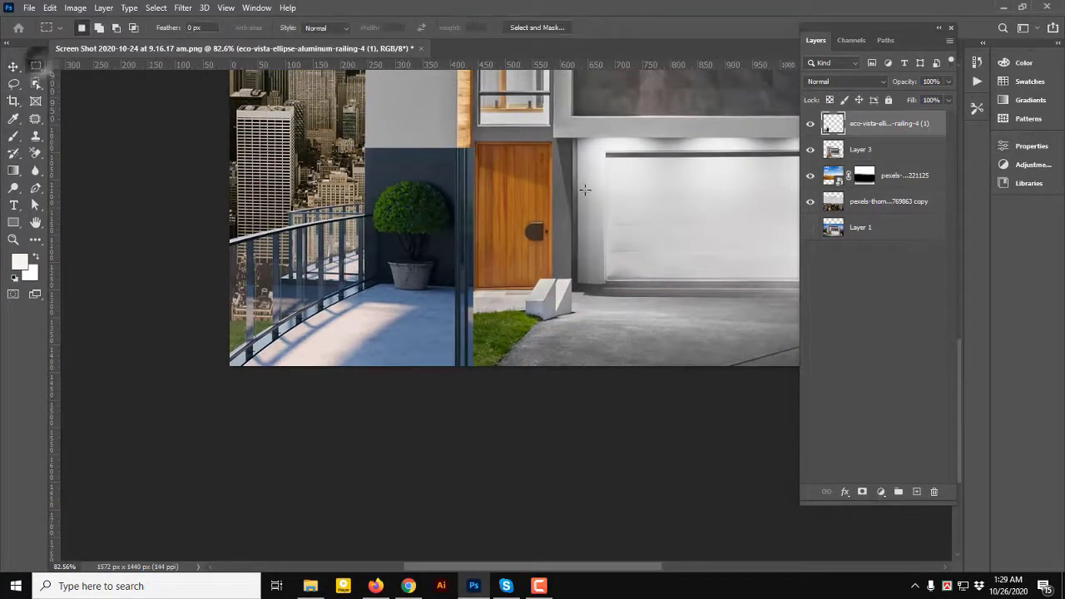
drag(600, 129, 456, 426)
key(Delete)
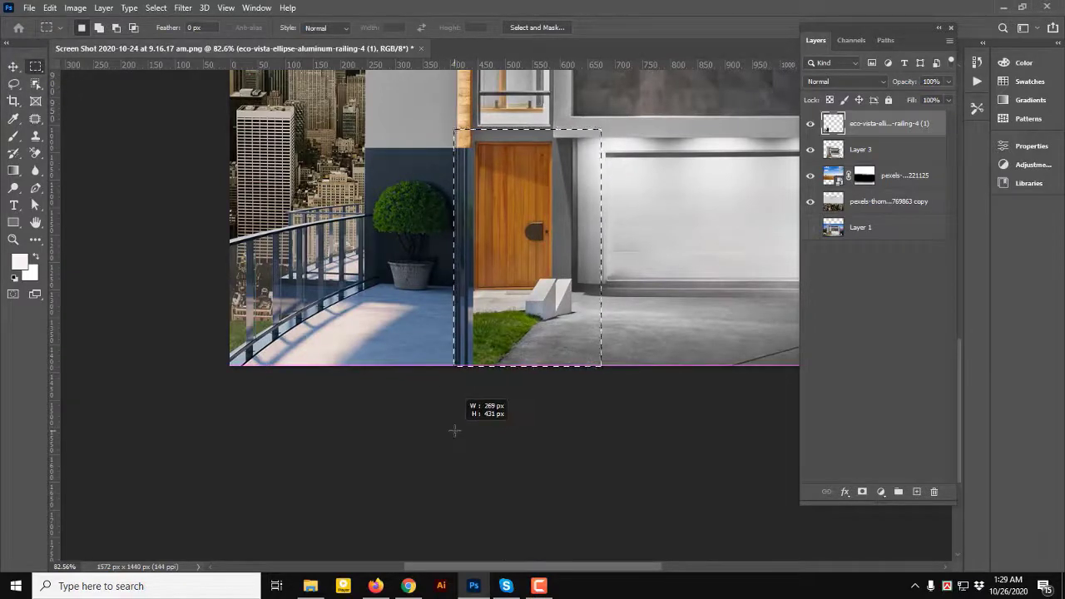
key(ctrl+d)
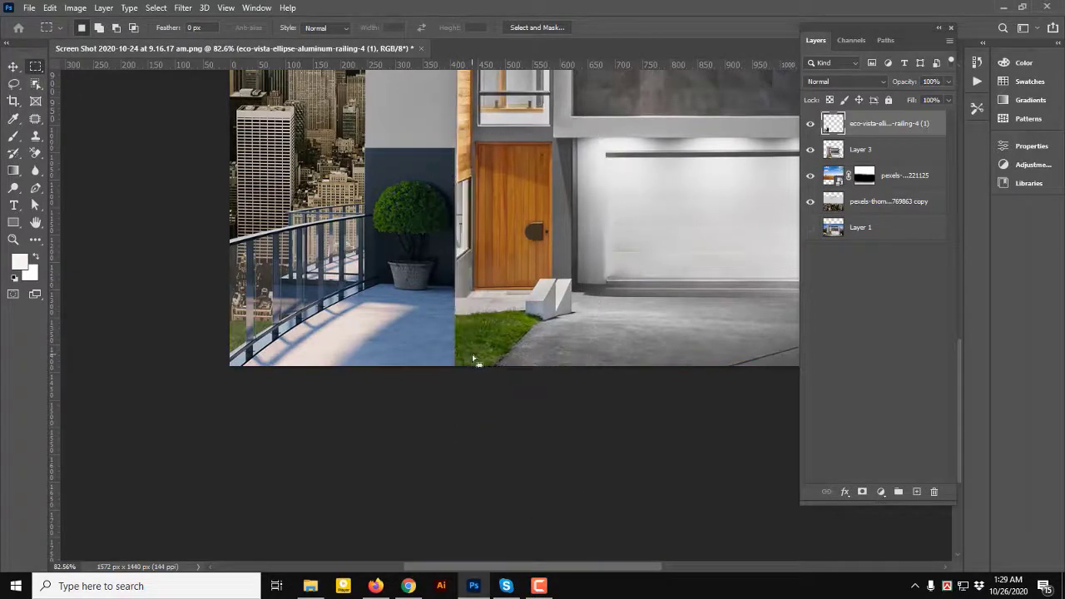
Step: Select a narrow strip along the planter wall's right edge and stretch it sideways to meet the house's wood-clad edge
scroll(439, 160, up, 10)
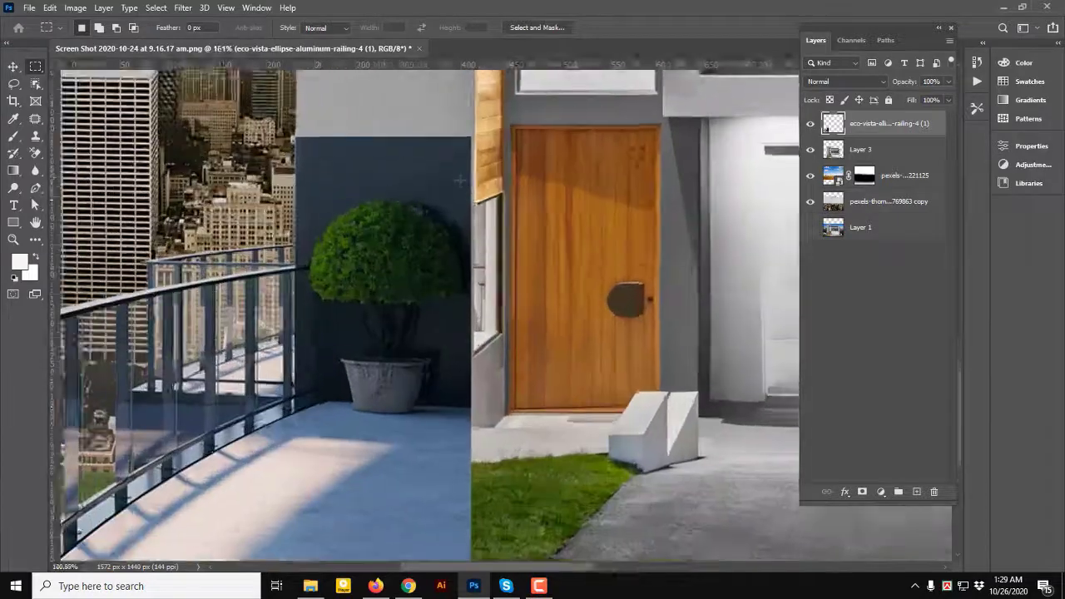
drag(478, 160, 472, 210)
drag(466, 341, 467, 549)
key(ctrl+t)
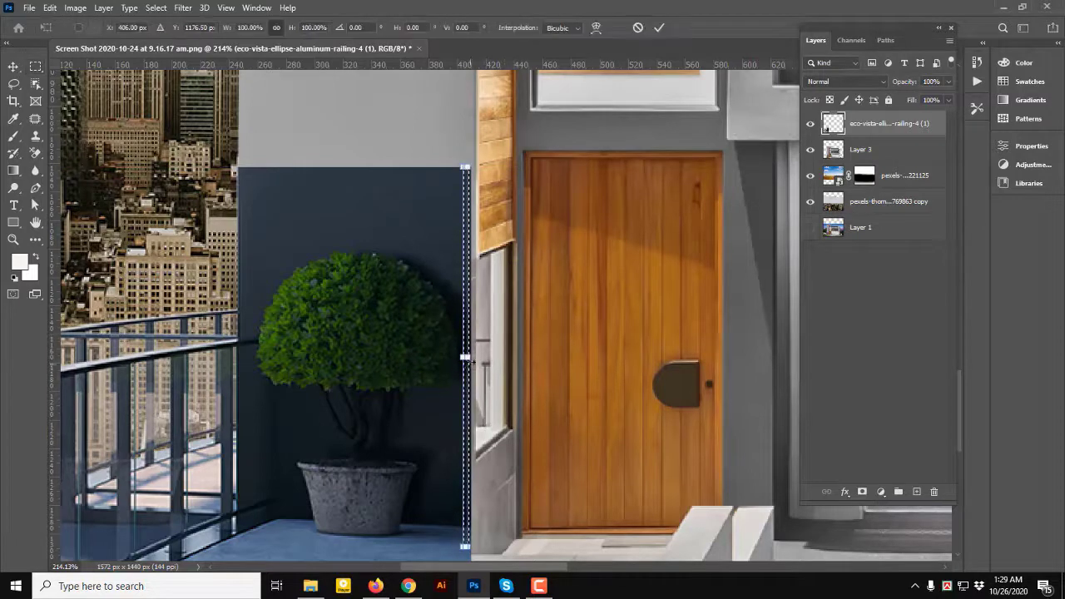
drag(471, 358, 478, 358)
key(Return)
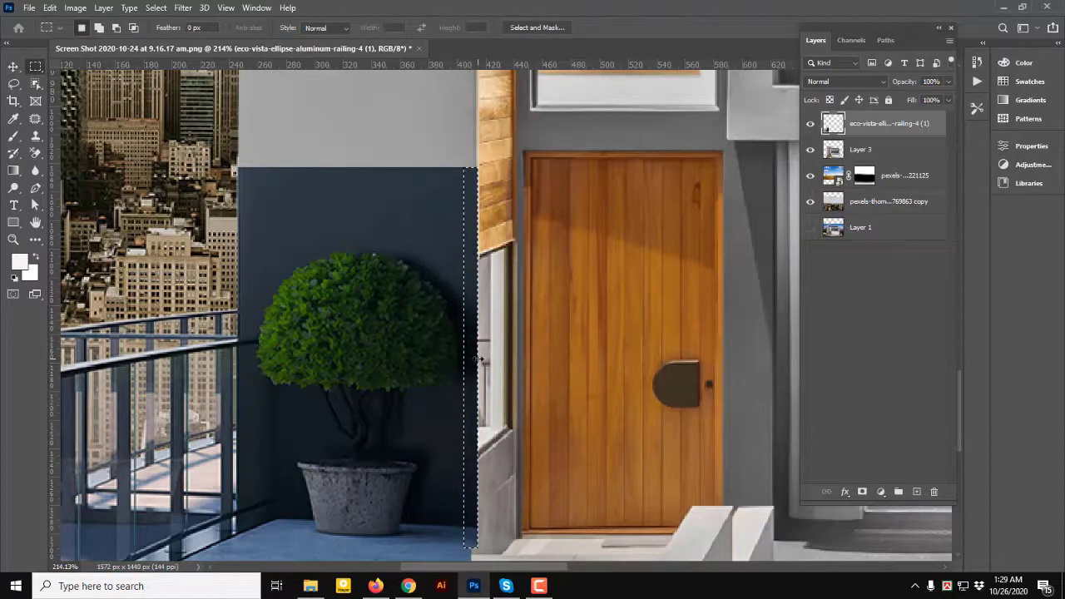
key(ctrl+d)
Step: Trace a pen path along the railing's base and around the bottom of the plant pot to the planter wall's right edge
scroll(477, 358, down, 2)
drag(452, 414, 447, 272)
drag(173, 409, 329, 341)
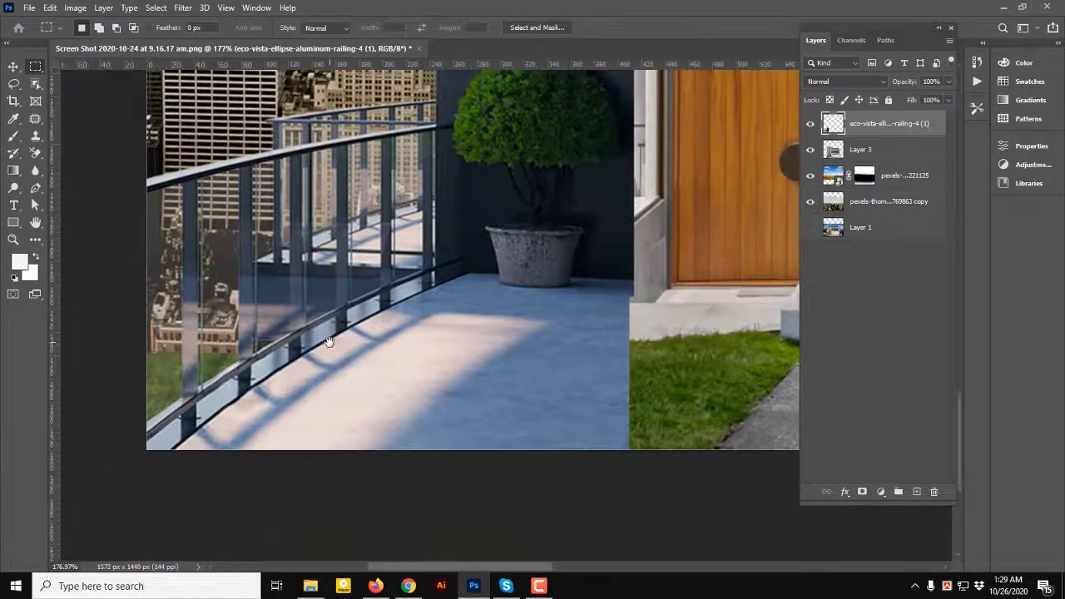
key(p)
scroll(177, 461, up, 2)
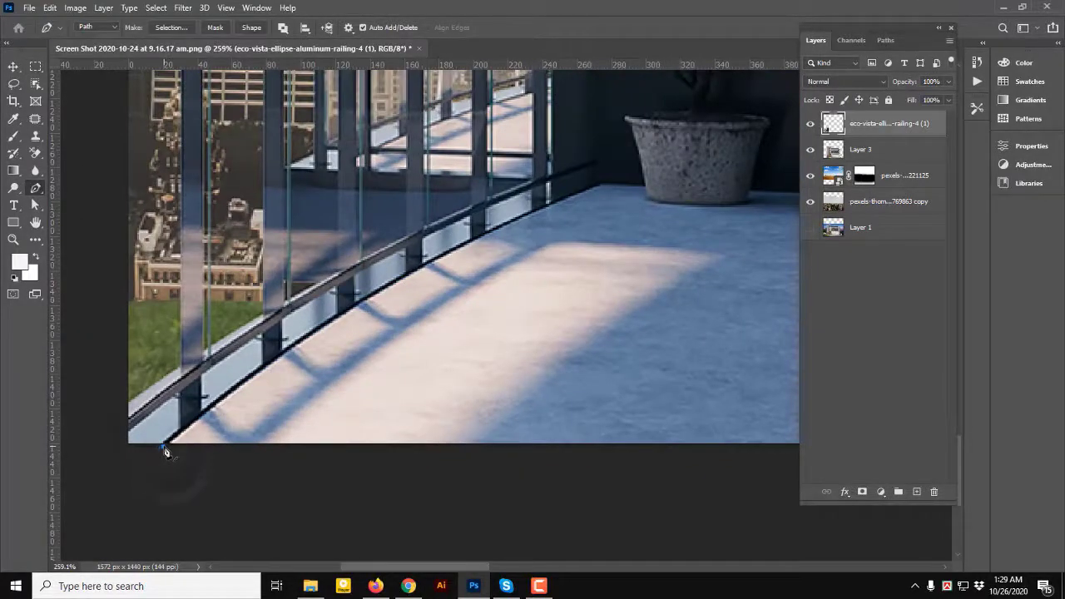
scroll(209, 436, down, 1)
drag(603, 208, 561, 280)
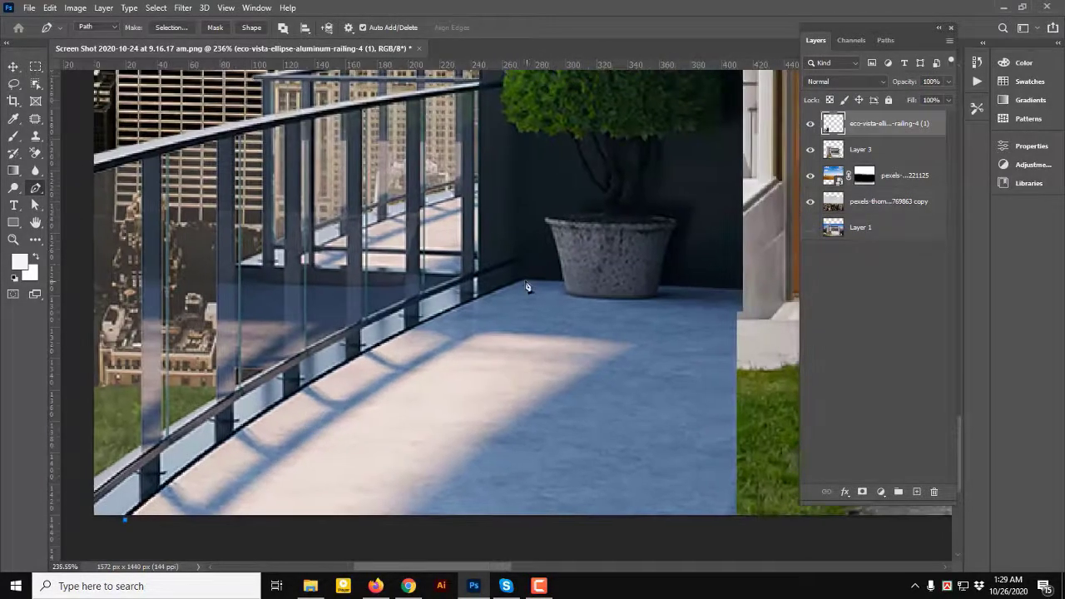
drag(721, 205, 720, 209)
scroll(521, 325, up, 1)
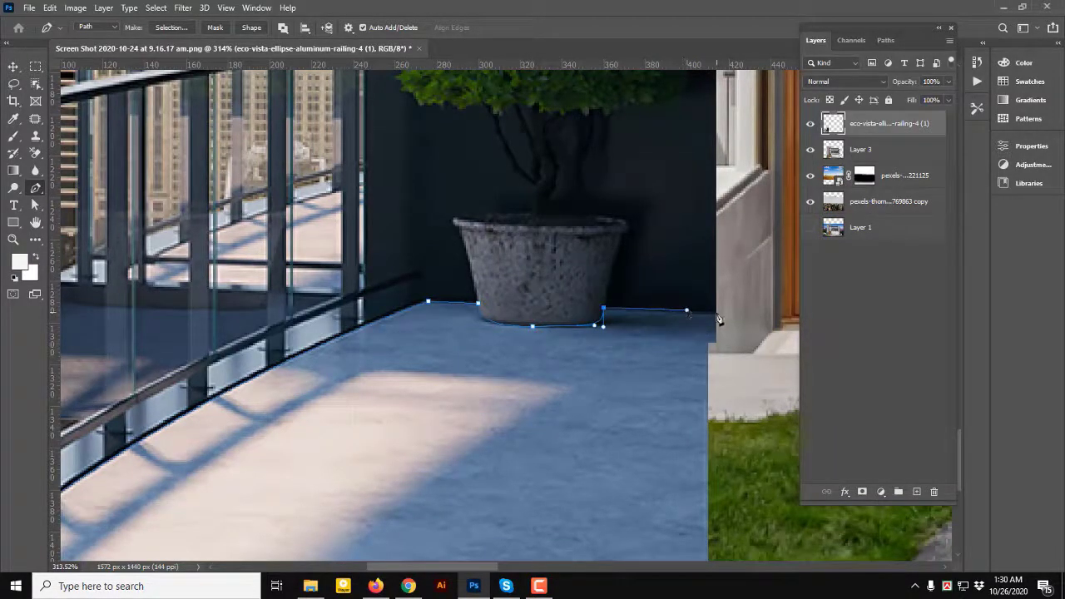
scroll(718, 320, down, 4)
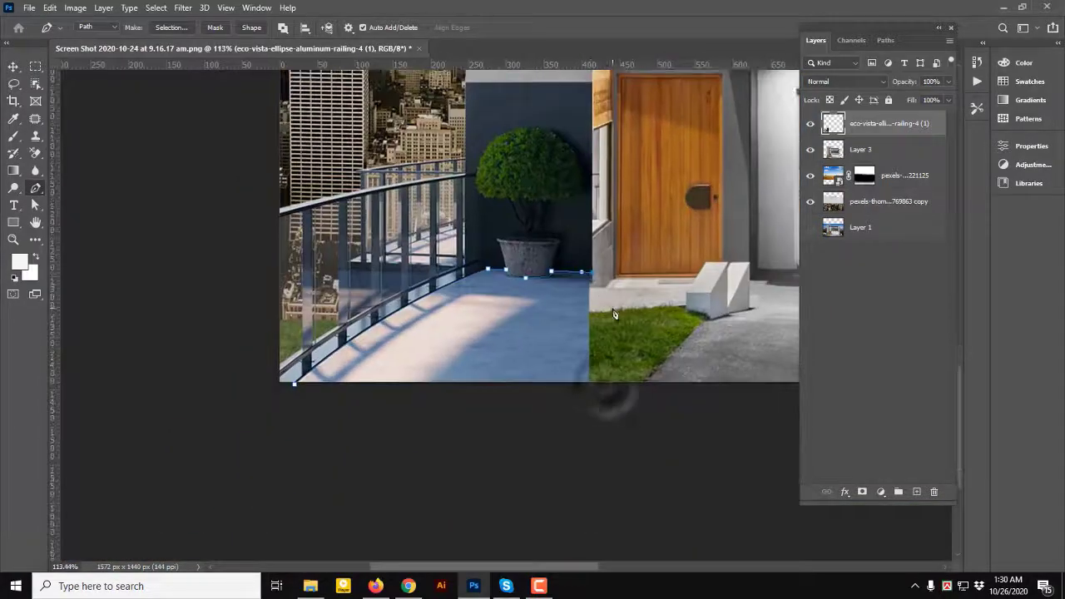
Step: Close the path around the terrace floor below the canvas, convert it to a selection and delete the floor from the railing layer
click(631, 404)
click(437, 443)
click(325, 431)
click(297, 417)
click(295, 385)
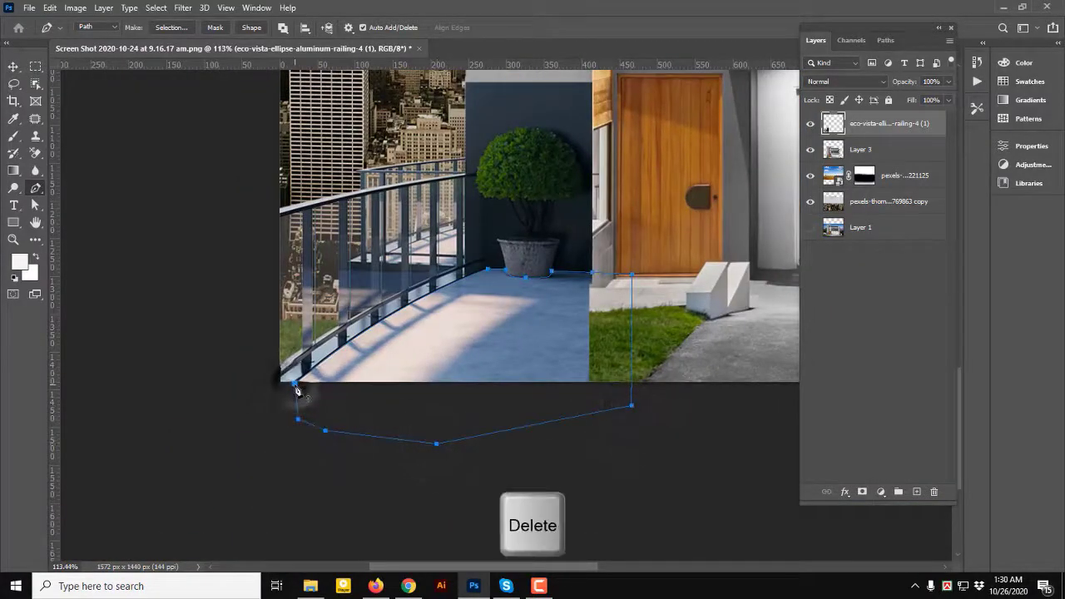
key(ctrl+Return)
key(Delete)
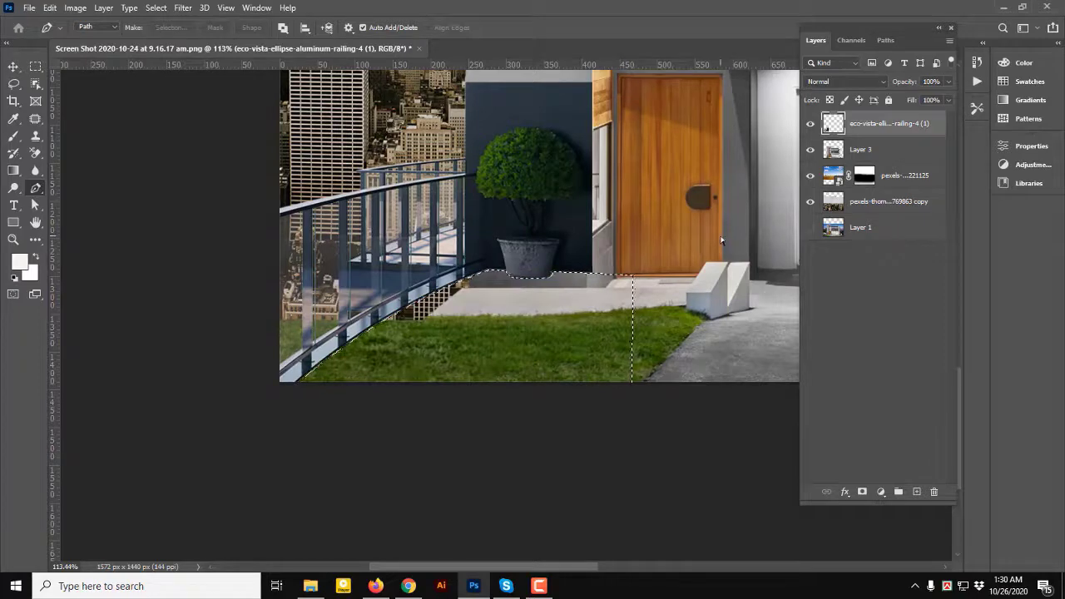
drag(306, 196, 300, 241)
scroll(298, 301, up, 4)
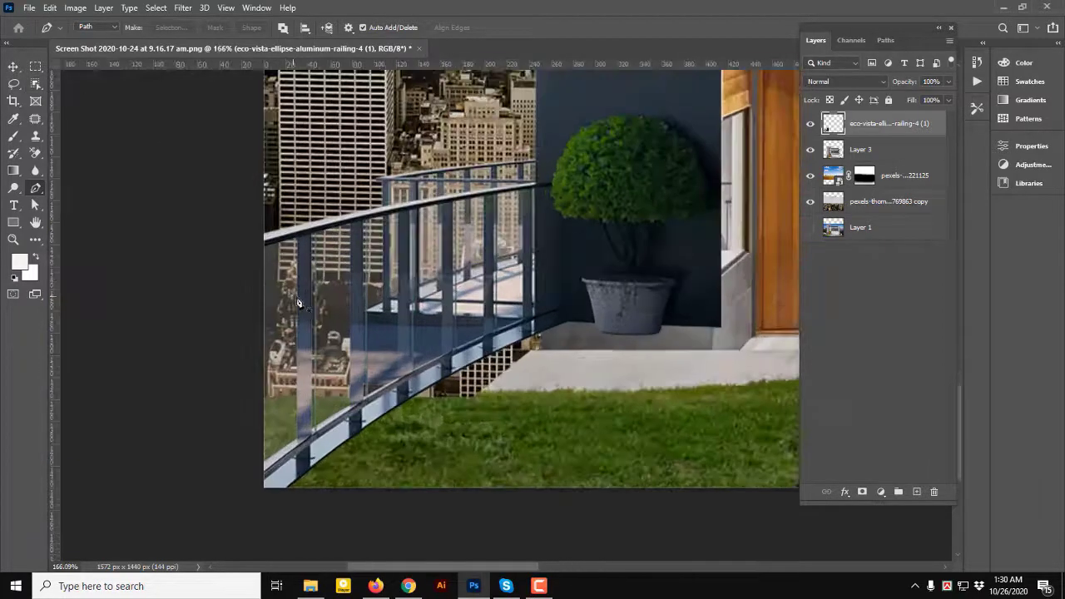
Step: Select the house layer and toggle the railing layer's visibility to examine the ground and lawn behind the railing
drag(297, 301, 283, 242)
click(14, 68)
scroll(285, 366, down, 4)
drag(411, 272, 399, 313)
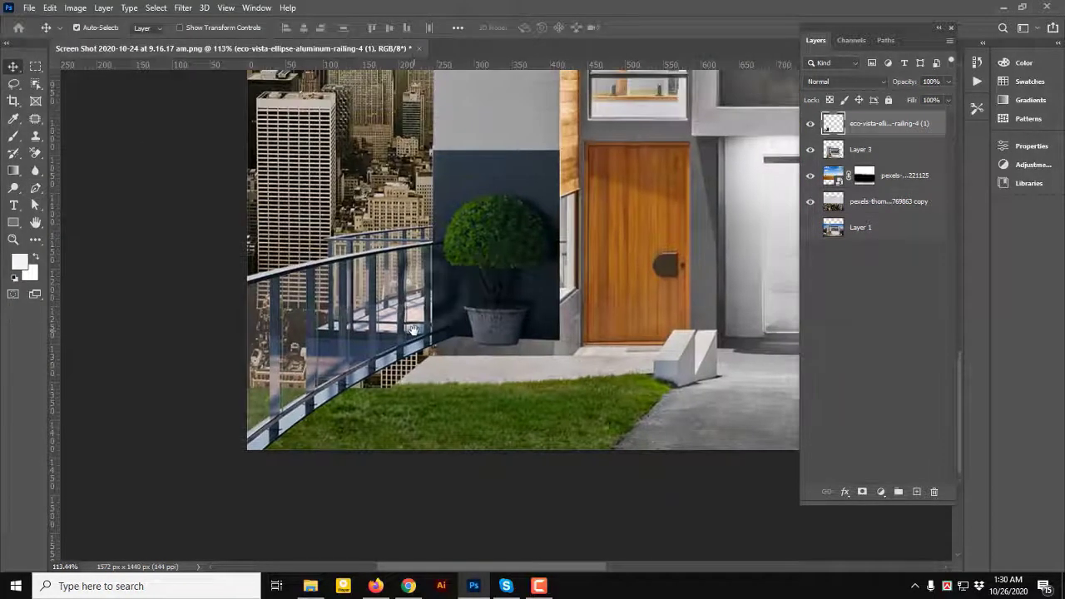
scroll(431, 369, up, 5)
scroll(422, 376, down, 1)
click(439, 344)
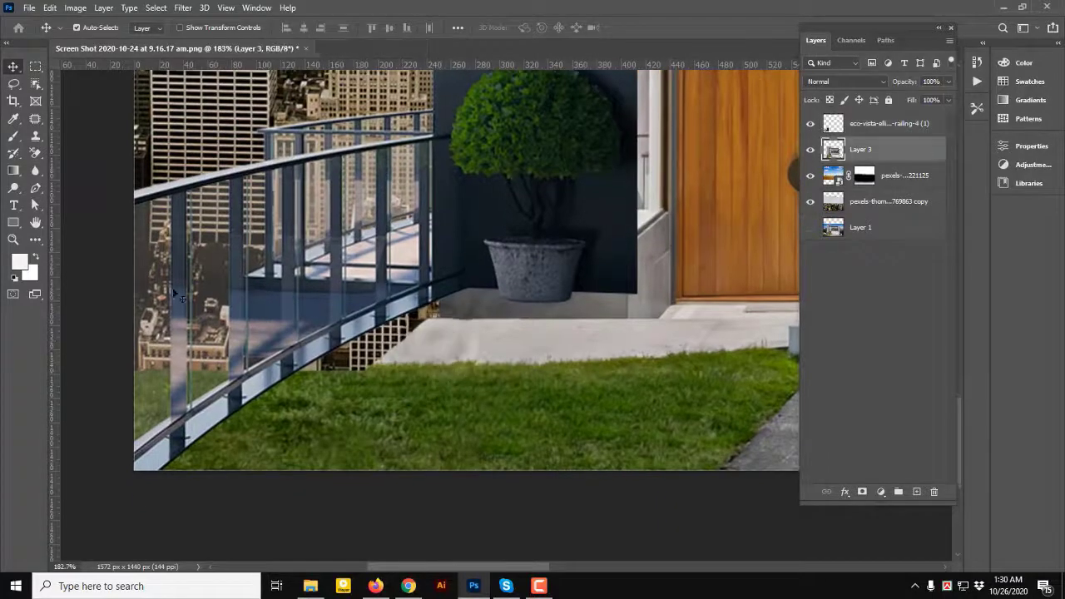
click(810, 124)
click(811, 124)
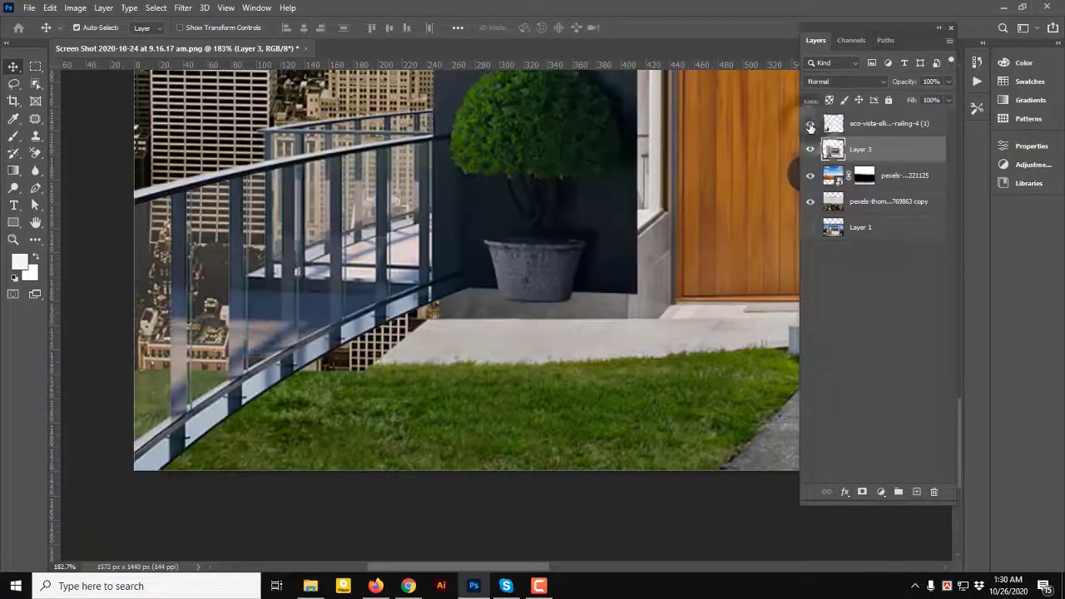
click(810, 124)
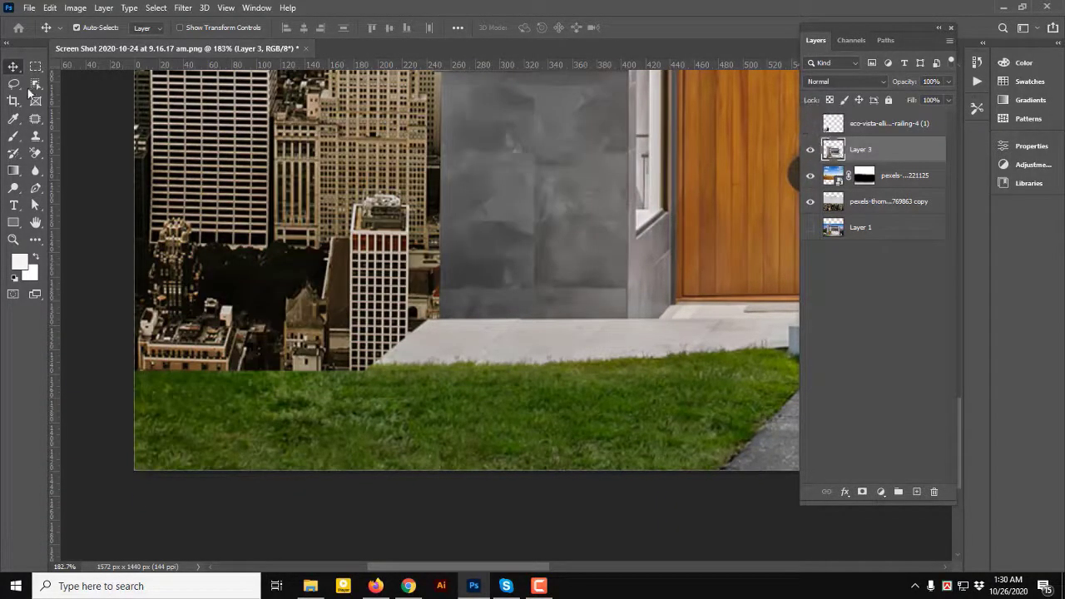
click(35, 67)
click(812, 126)
Step: Move the left railing and planter cutout slightly down so its base overlaps the lawn and paving
scroll(541, 317, down, 3)
drag(512, 271, 500, 357)
key(v)
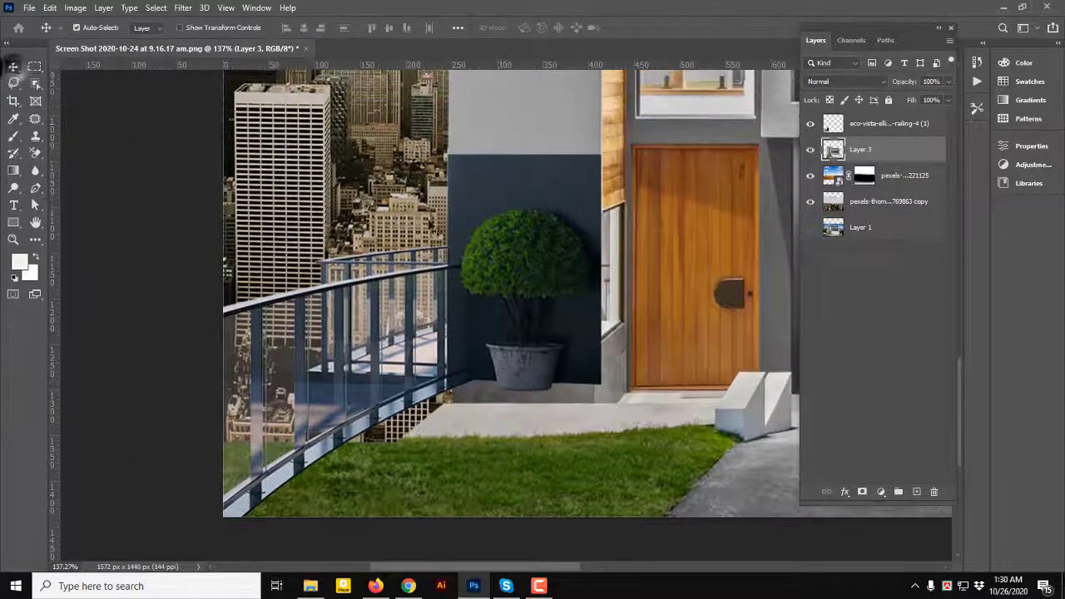
drag(489, 226, 525, 203)
drag(534, 159, 384, 224)
scroll(523, 236, down, 3)
scroll(429, 229, down, 3)
drag(471, 218, 285, 462)
scroll(284, 462, down, 1)
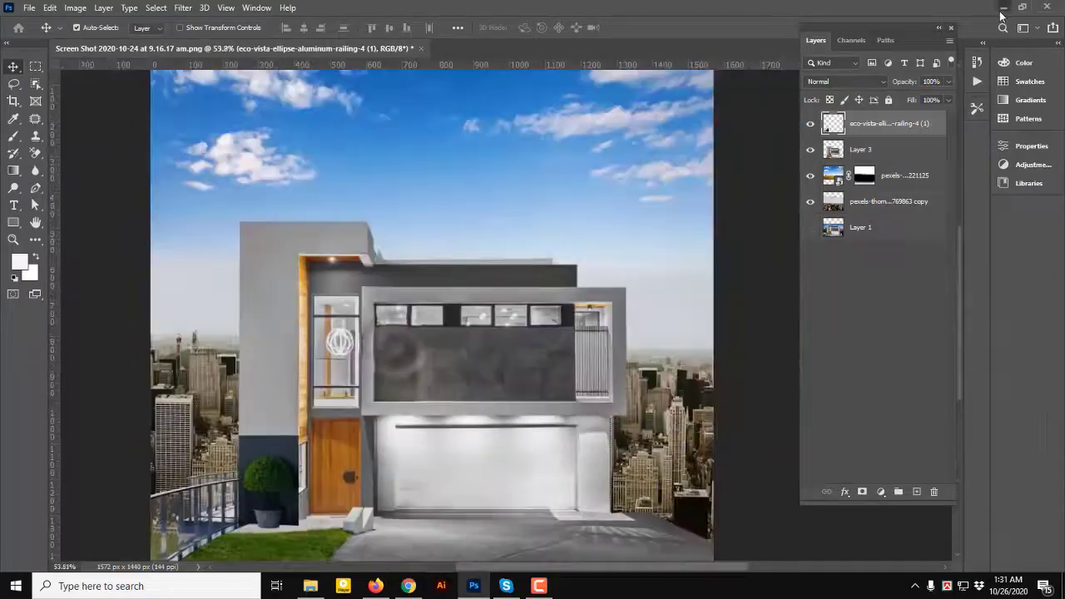
Step: Place the eco-vista aluminum railing image again from its folder as the uppermost layer
click(1003, 8)
drag(316, 139, 473, 468)
drag(477, 588, 505, 405)
key(Return)
key(ctrl+0)
Step: Rasterize the new railing layer and delete its right part with a rectangular selection
click(36, 66)
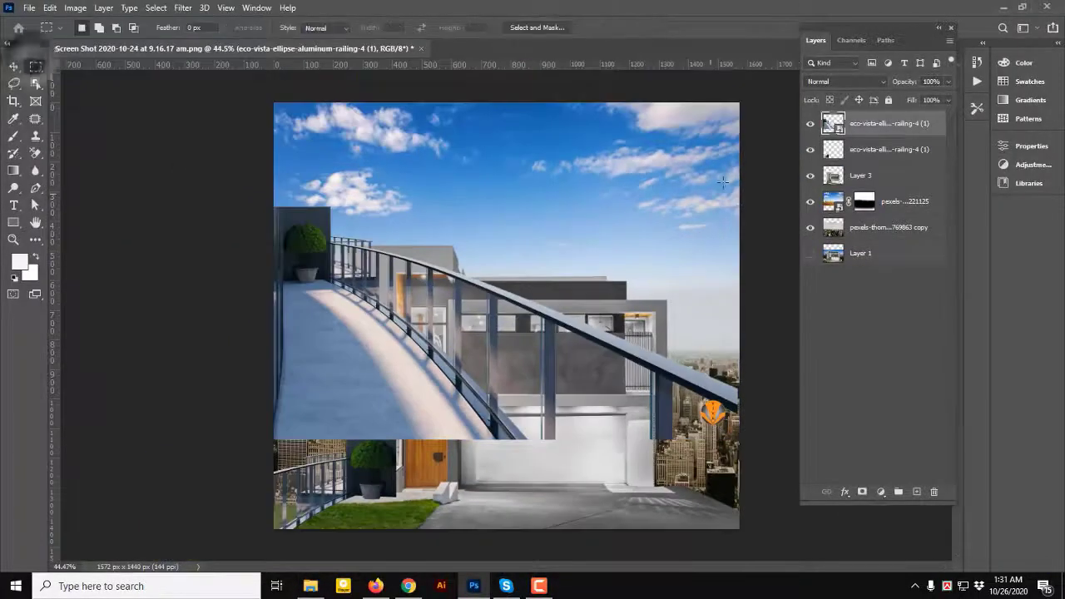
drag(740, 136, 521, 574)
key(Delete)
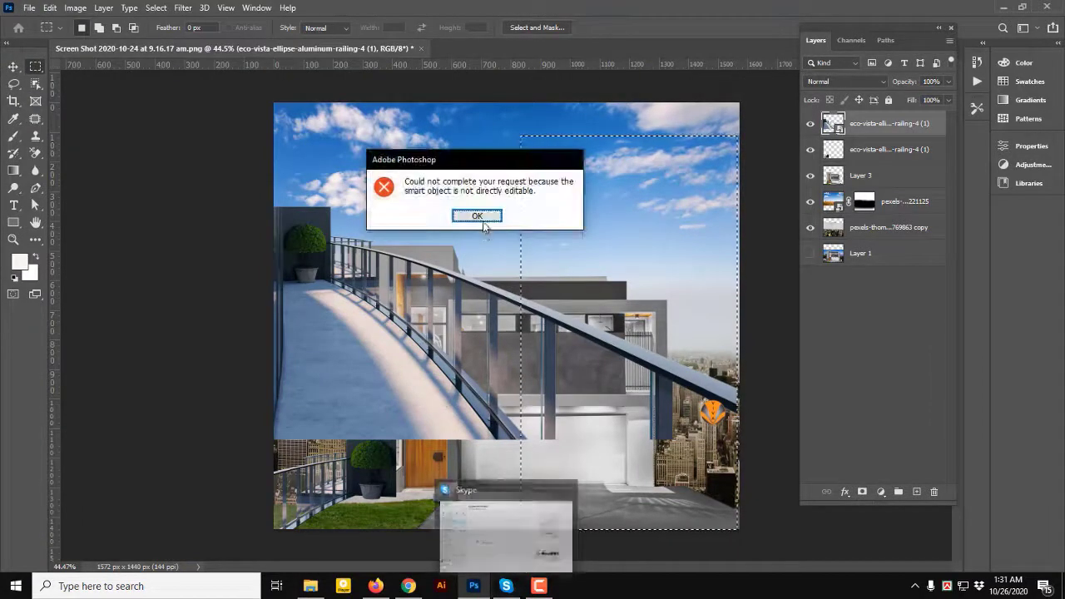
click(477, 214)
right_click(886, 123)
click(904, 245)
key(Delete)
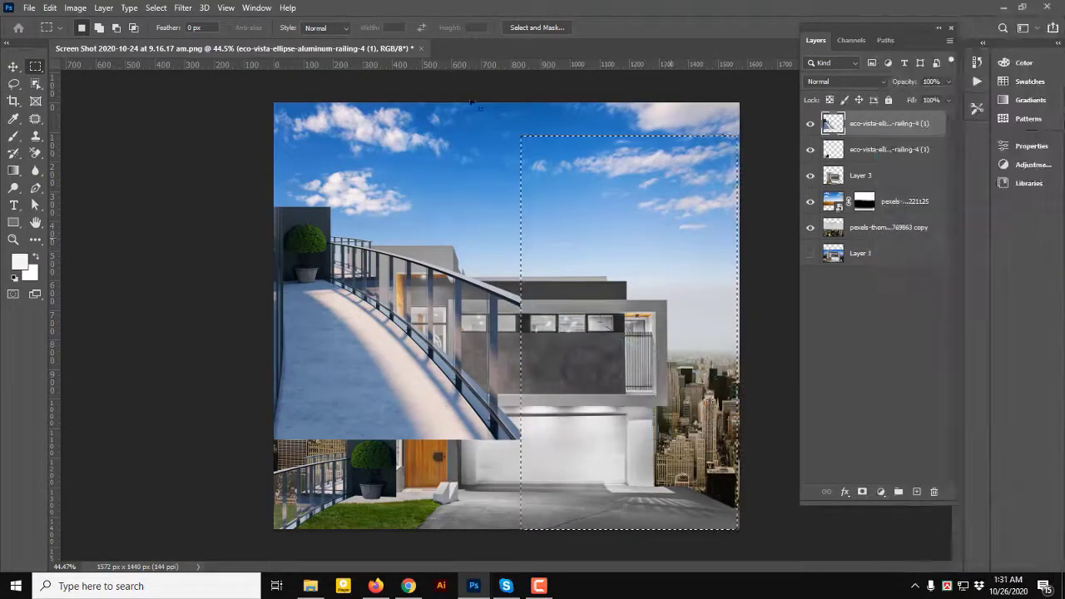
key(ctrl+d)
Step: Move the second railing cutout to the composition's lower-right corner, beside the garage
click(13, 66)
drag(340, 306, 640, 437)
scroll(512, 265, up, 2)
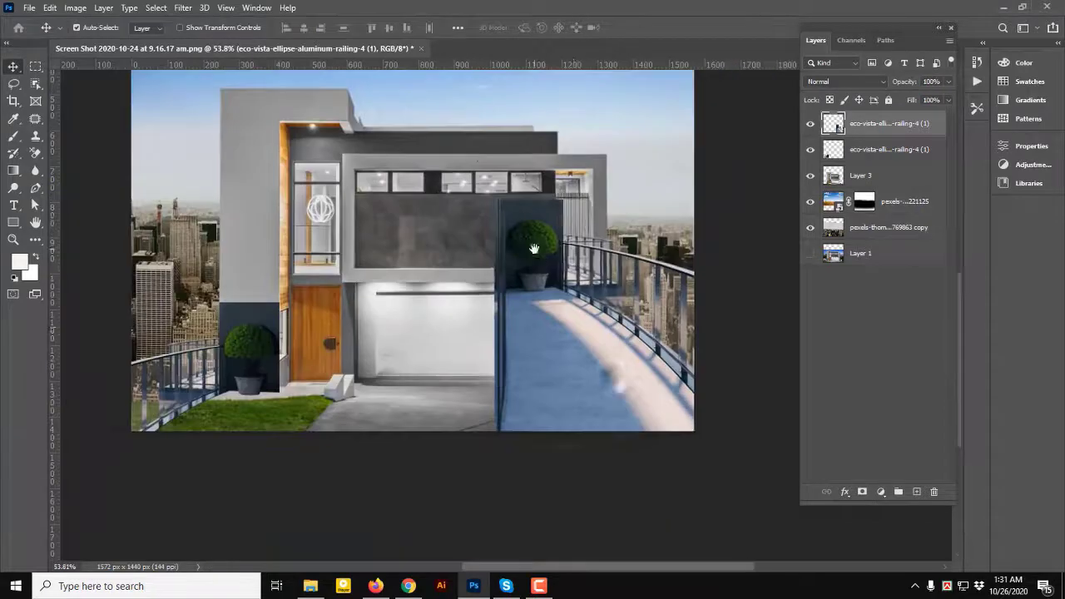
drag(533, 262, 607, 335)
scroll(608, 335, up, 5)
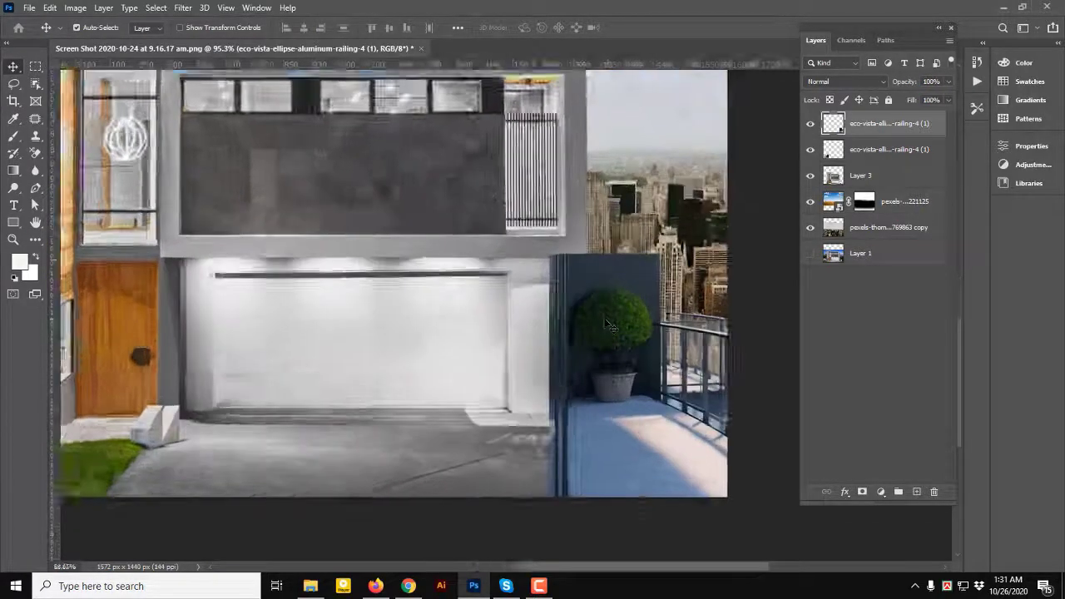
scroll(648, 273, down, 3)
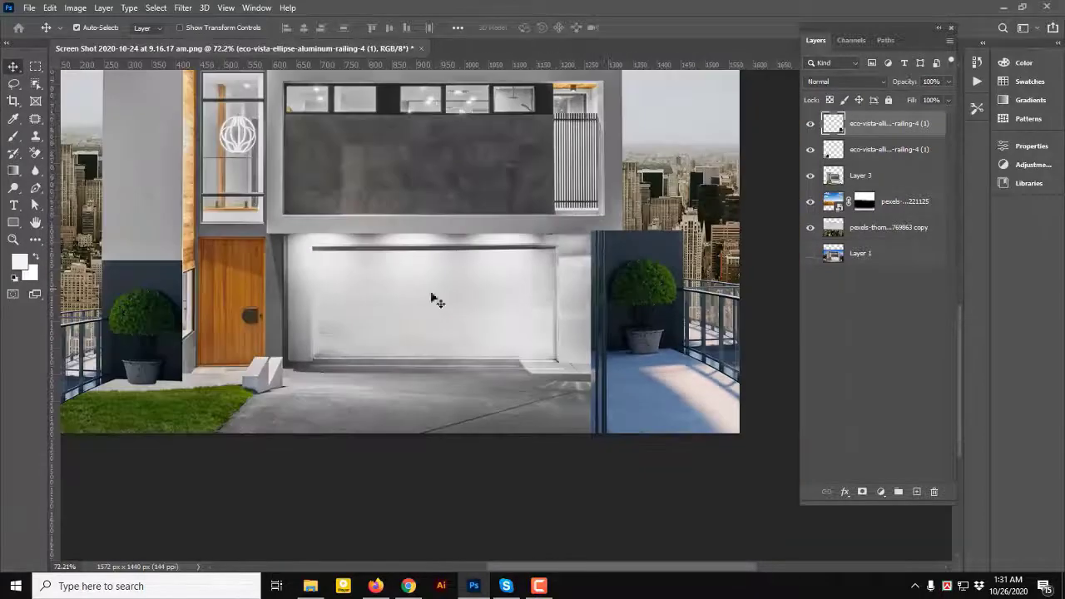
Step: Add a horizontal guide at the top of the left planter wall and lower the right railing cutout to match it
drag(291, 66, 174, 259)
scroll(646, 265, up, 3)
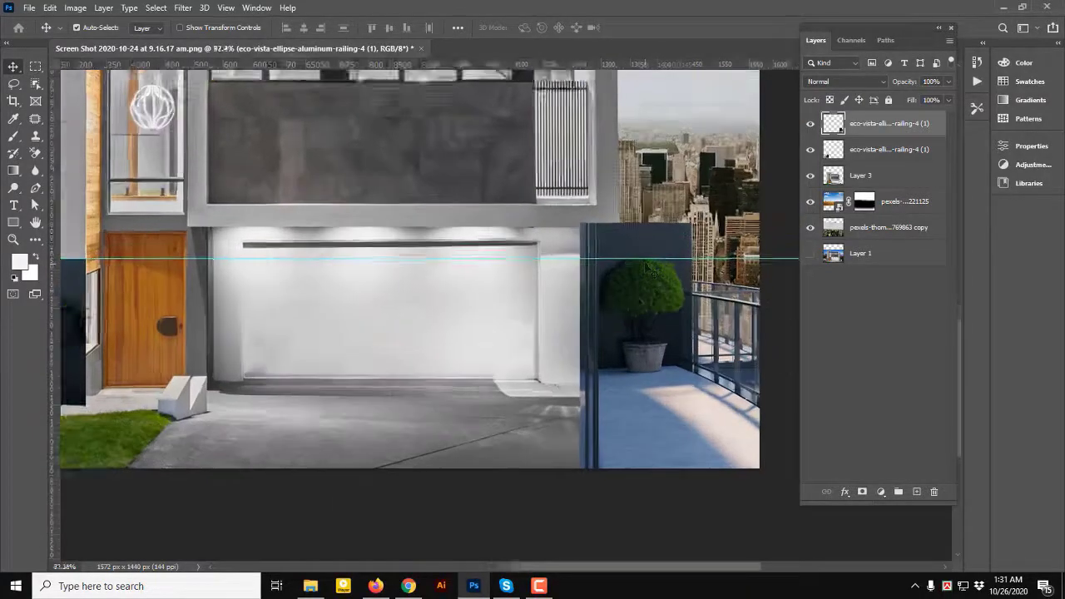
drag(638, 290, 637, 331)
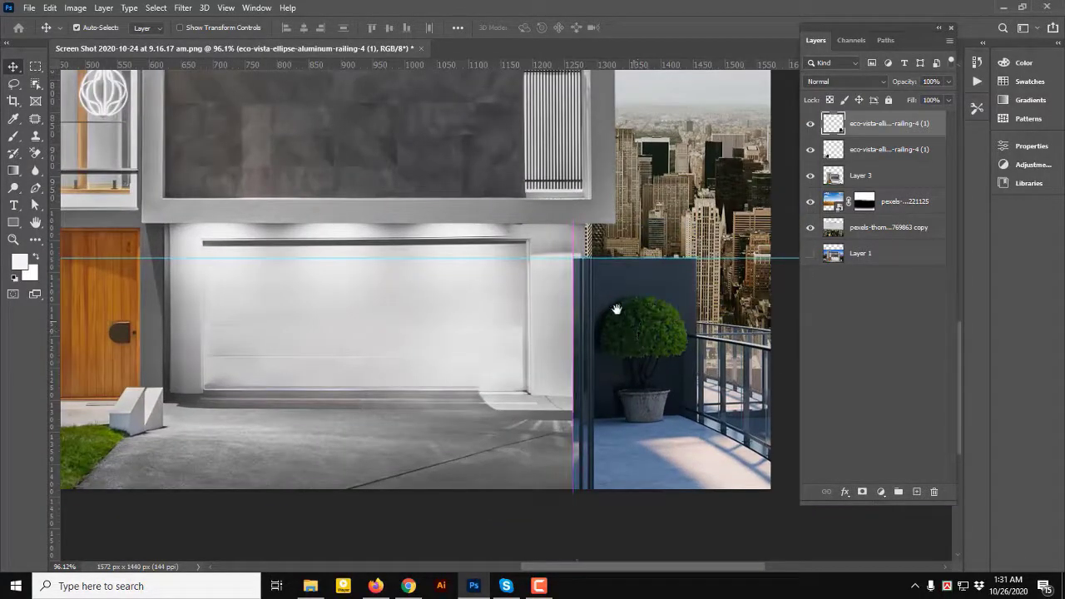
scroll(576, 262, down, 2)
scroll(576, 262, down, 2)
scroll(576, 262, down, 2)
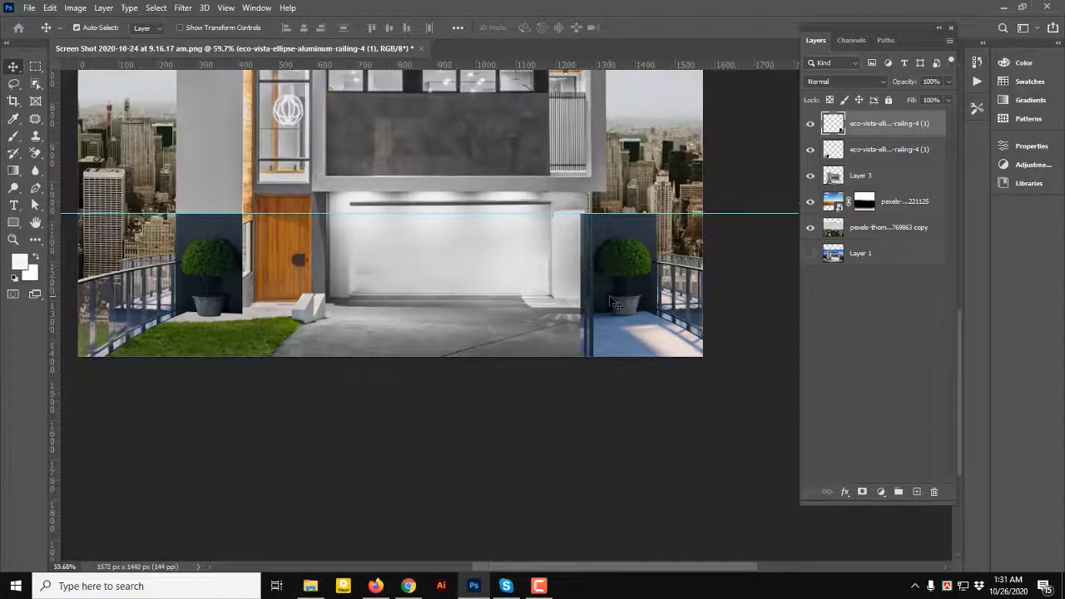
scroll(621, 280, down, 2)
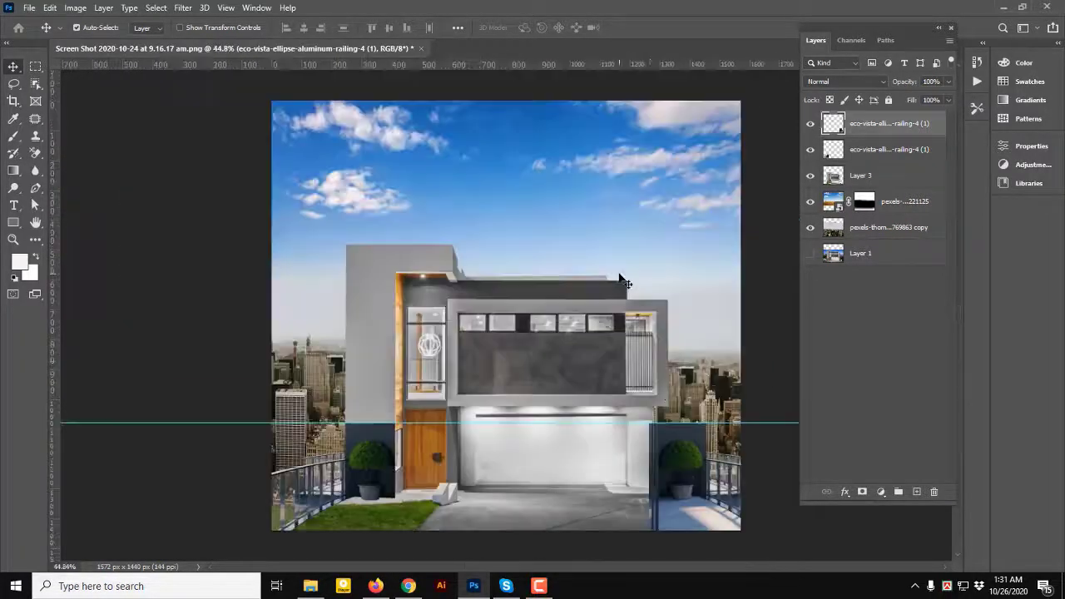
Step: Try to widen the canvas to 1730 px on both sides with the Crop tool
scroll(645, 441, up, 4)
drag(704, 493, 624, 382)
key(ctrl+alt+c)
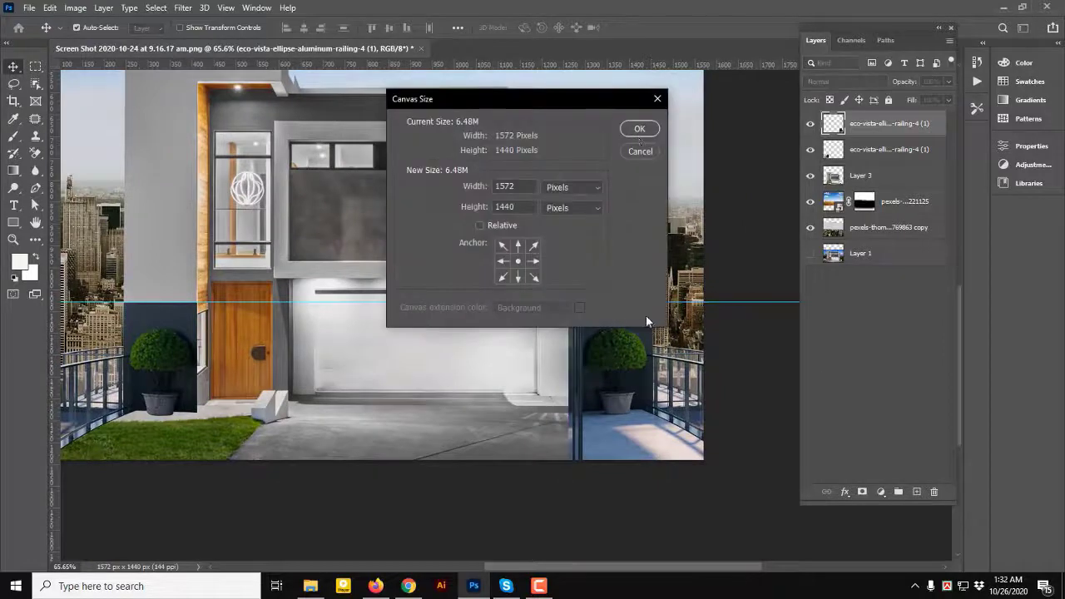
click(637, 126)
click(13, 101)
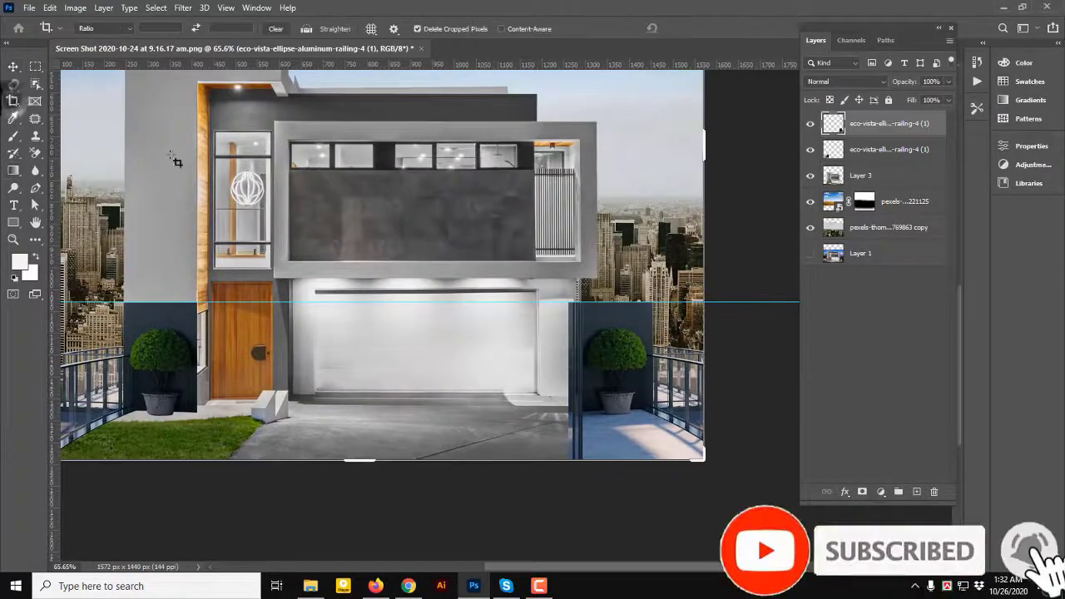
click(641, 194)
scroll(674, 172, down, 2)
drag(672, 170, 696, 164)
scroll(397, 330, down, 3)
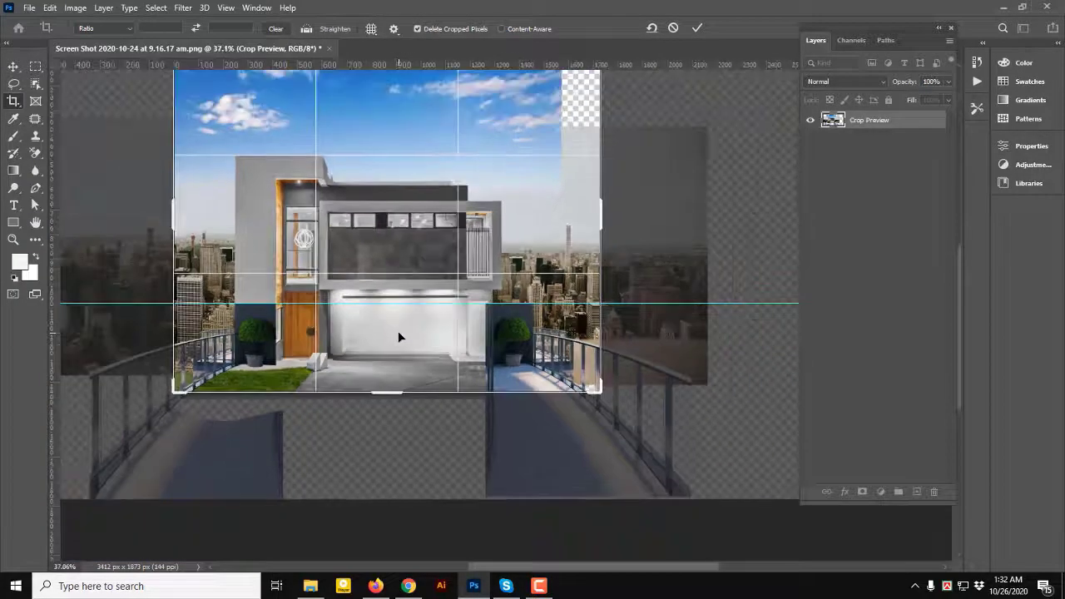
key(Return)
key(v)
scroll(670, 397, up, 3)
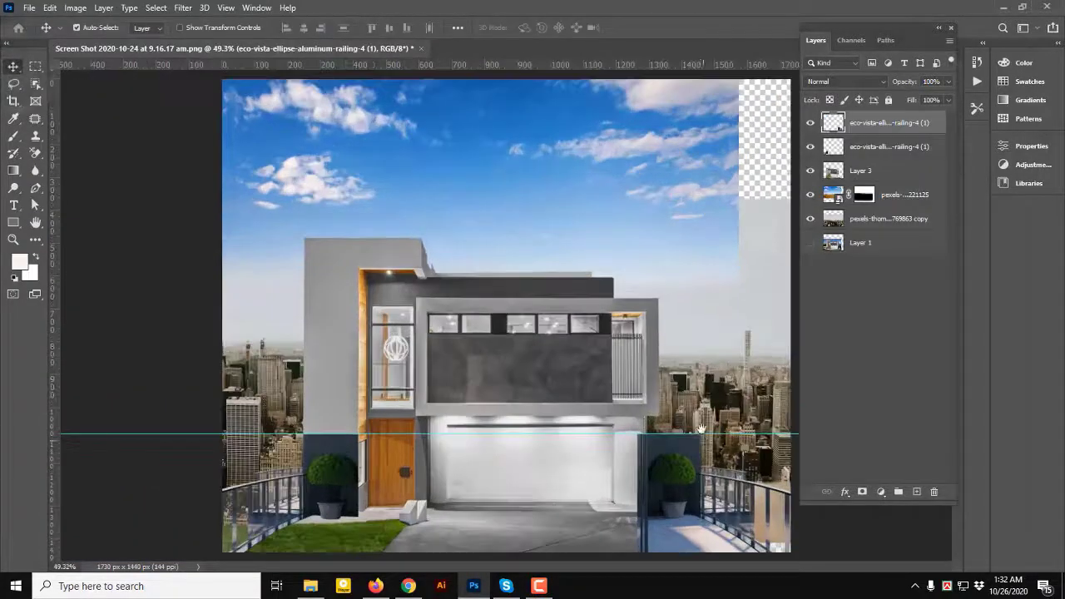
Step: Undo the canvas widening and hide the guides
drag(670, 397, 422, 324)
scroll(422, 324, down, 2)
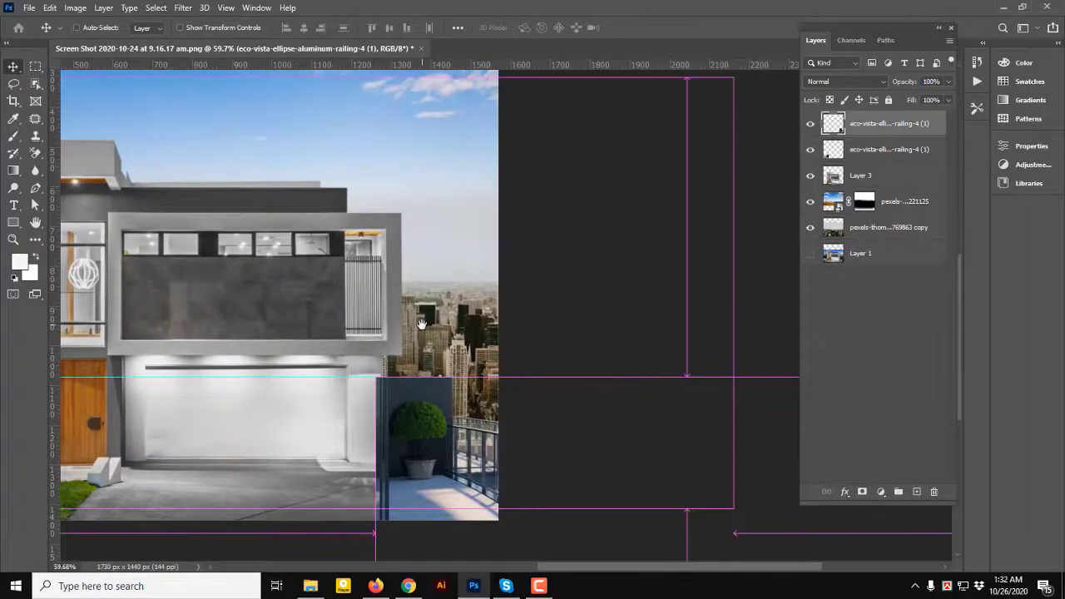
scroll(506, 368, down, 2)
key(ctrl+h)
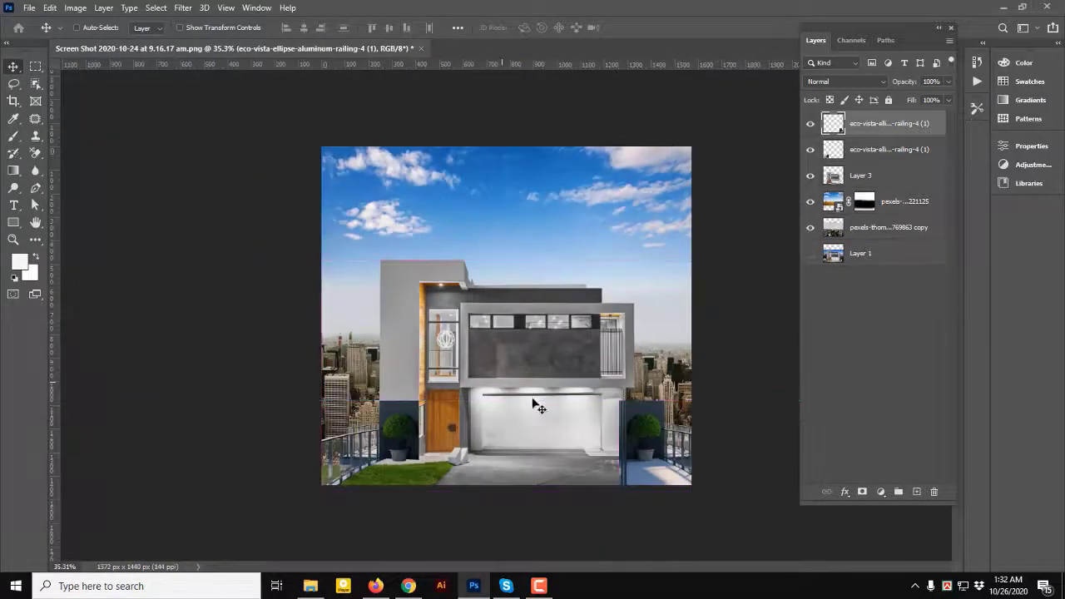
Step: Crop the canvas outward on both sides to a width of 1764 px
scroll(534, 400, up, 1)
click(15, 102)
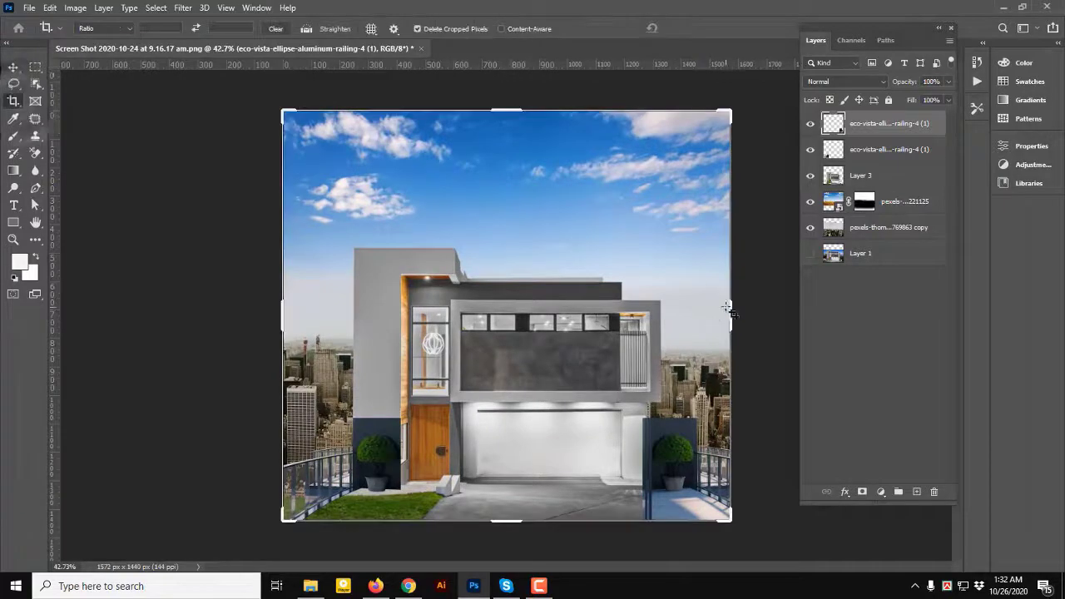
drag(729, 314, 756, 305)
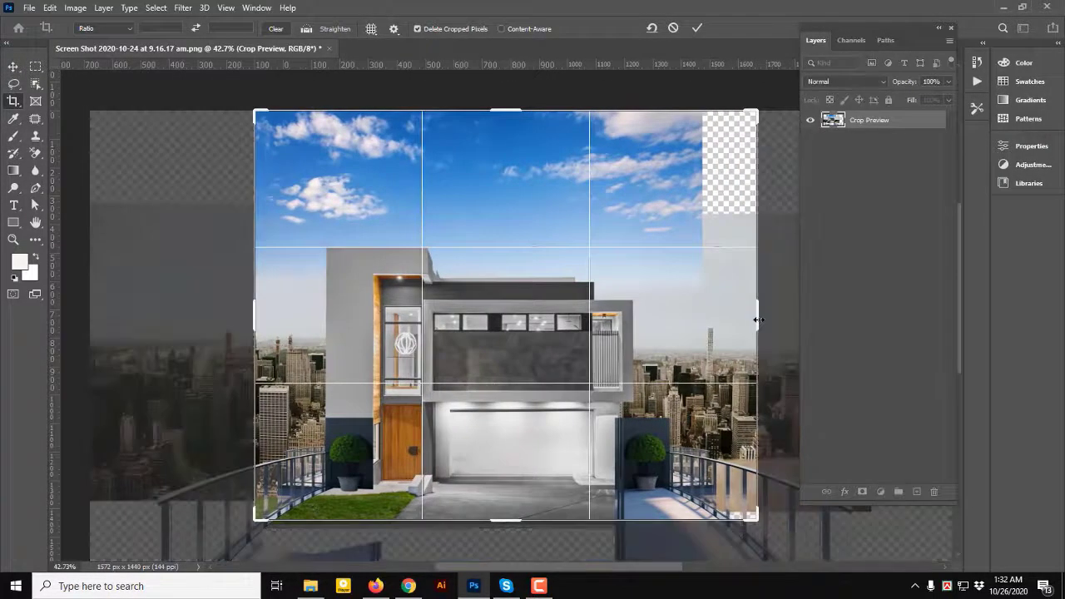
key(Return)
key(v)
Step: Stretch the sky layer horizontally so it covers the empty strip at the canvas's right edge
click(714, 397)
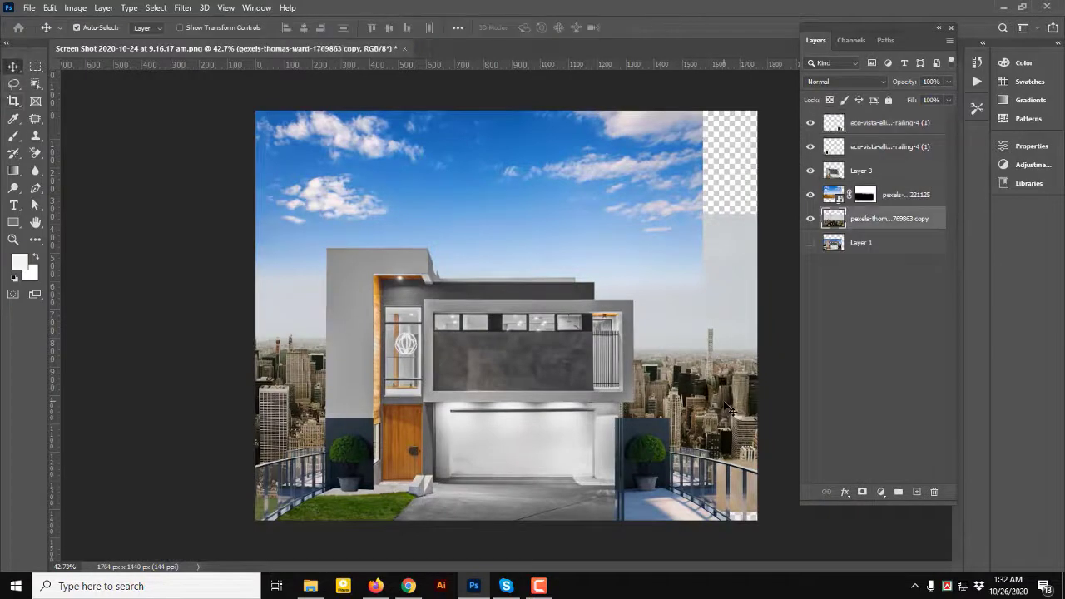
scroll(628, 190, down, 1)
click(629, 190)
scroll(628, 191, down, 3)
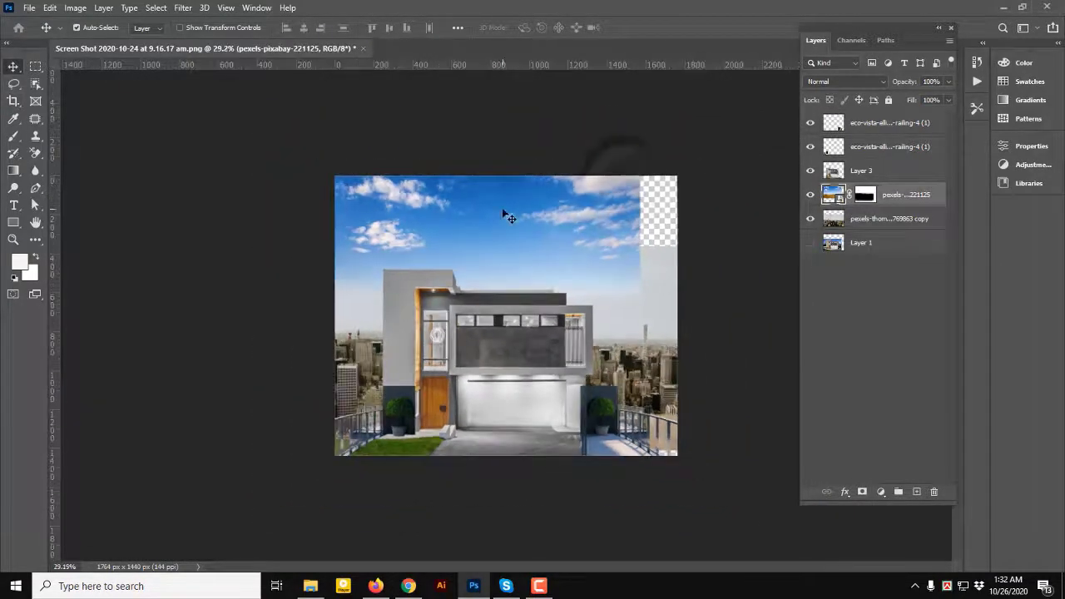
key(ctrl+t)
drag(640, 280, 676, 279)
key(Return)
Step: Duplicate the city skyline layer and position the copy behind the right railing to cover the gap there
click(623, 444)
scroll(623, 443, up, 8)
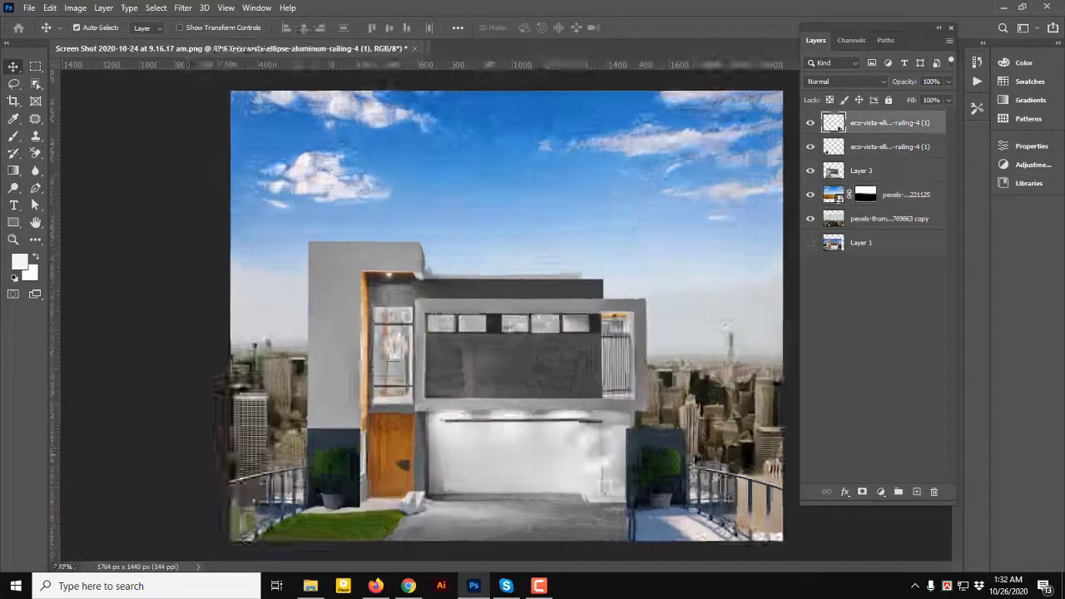
drag(689, 420, 304, 249)
click(384, 249)
drag(384, 254, 448, 298)
key(ctrl+j)
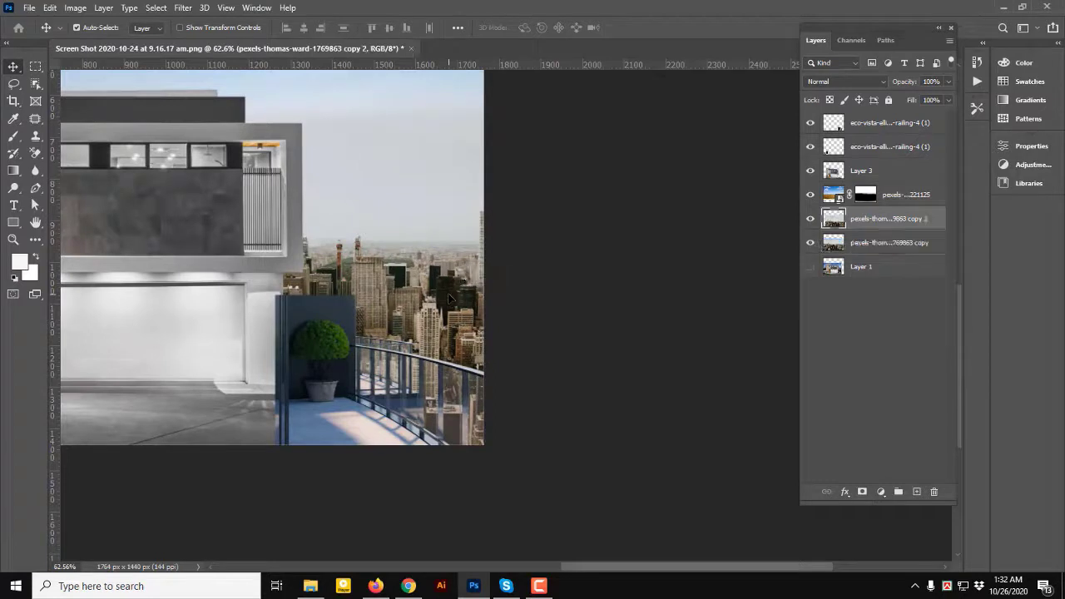
Step: Add a layer mask to the skyline copy and paint black at 69% opacity to blend it above the right planter and railing
click(862, 491)
key(b)
key(x)
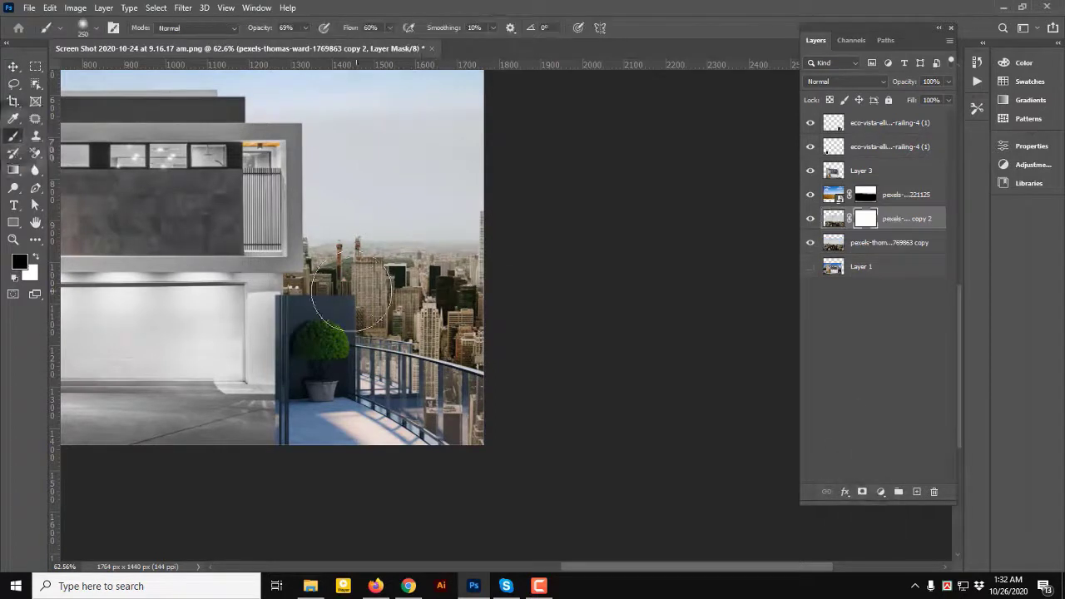
mouse_move(335, 294)
mouse_down()
mouse_move(416, 242)
mouse_move(295, 271)
mouse_up()
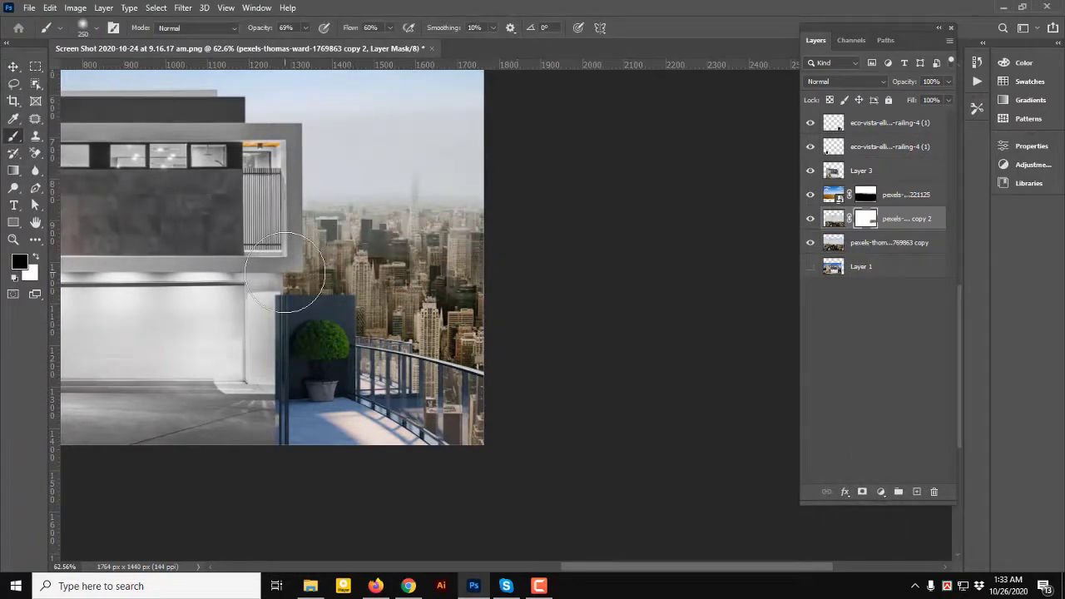
mouse_move(391, 283)
mouse_down()
mouse_move(454, 250)
mouse_move(359, 235)
mouse_move(307, 200)
mouse_up()
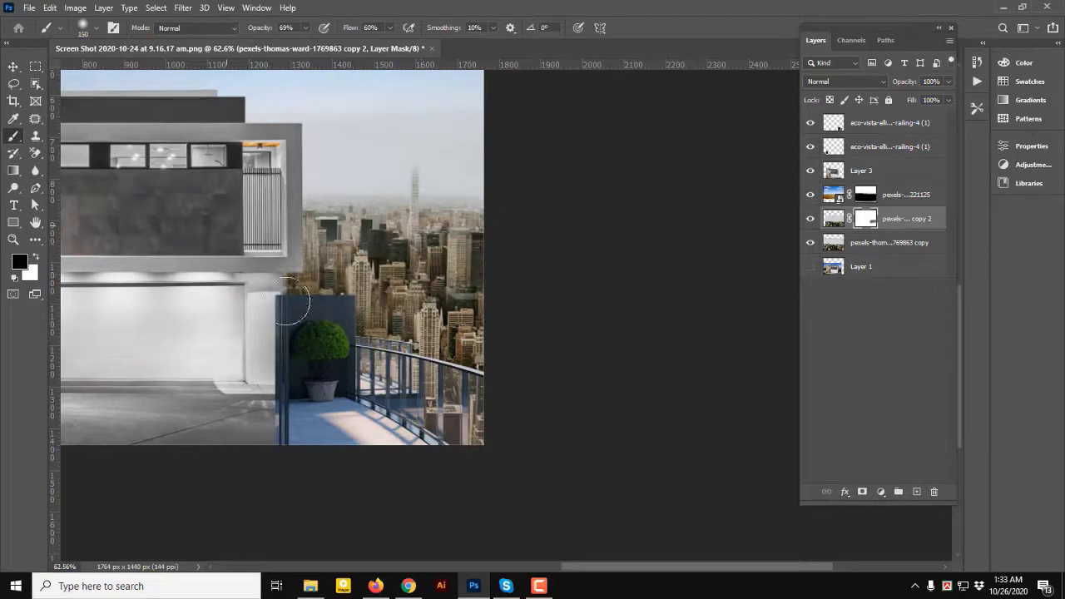
drag(478, 303, 351, 309)
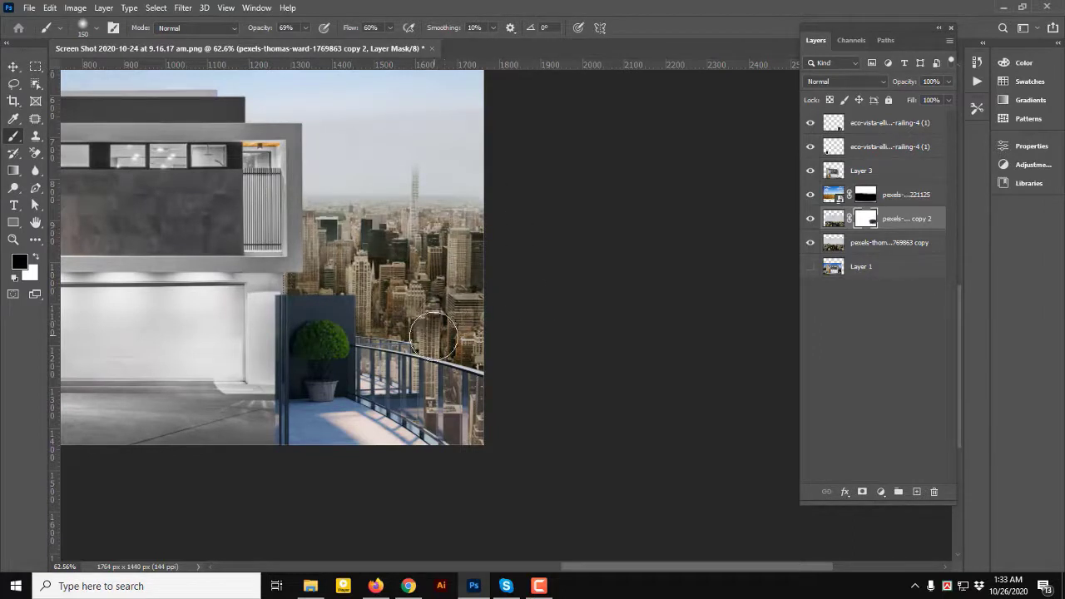
mouse_move(433, 335)
mouse_down()
mouse_move(354, 262)
mouse_move(436, 332)
mouse_move(524, 273)
mouse_move(471, 309)
mouse_move(437, 265)
mouse_move(344, 313)
mouse_move(293, 281)
mouse_up()
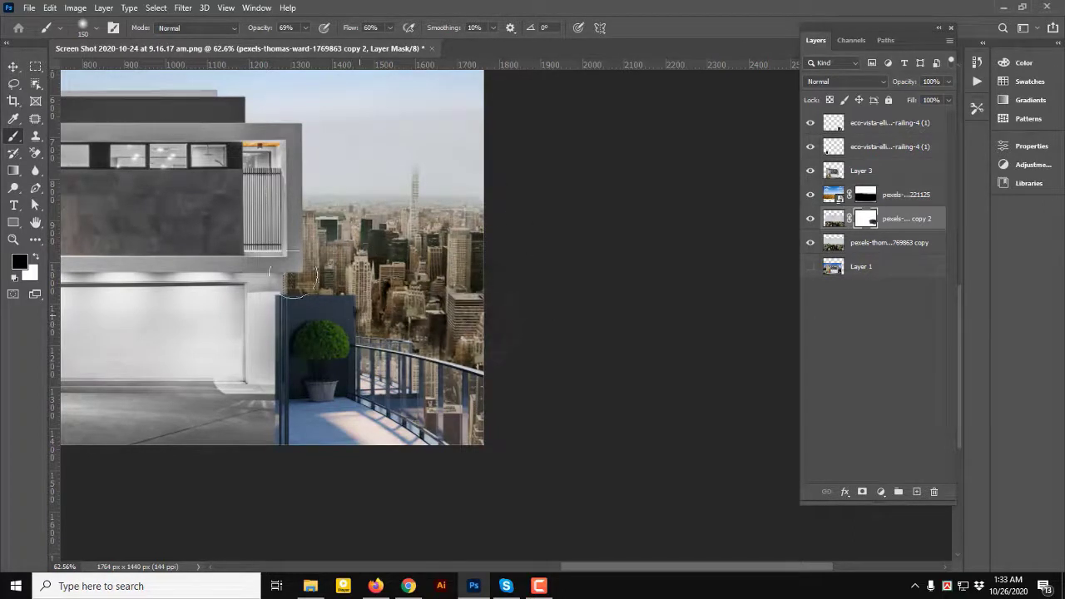
Step: Paint out the skyline copy's hazy duplicate horizon beside the upper floor on its layer mask
scroll(383, 283, left, 5)
scroll(582, 230, down, 1)
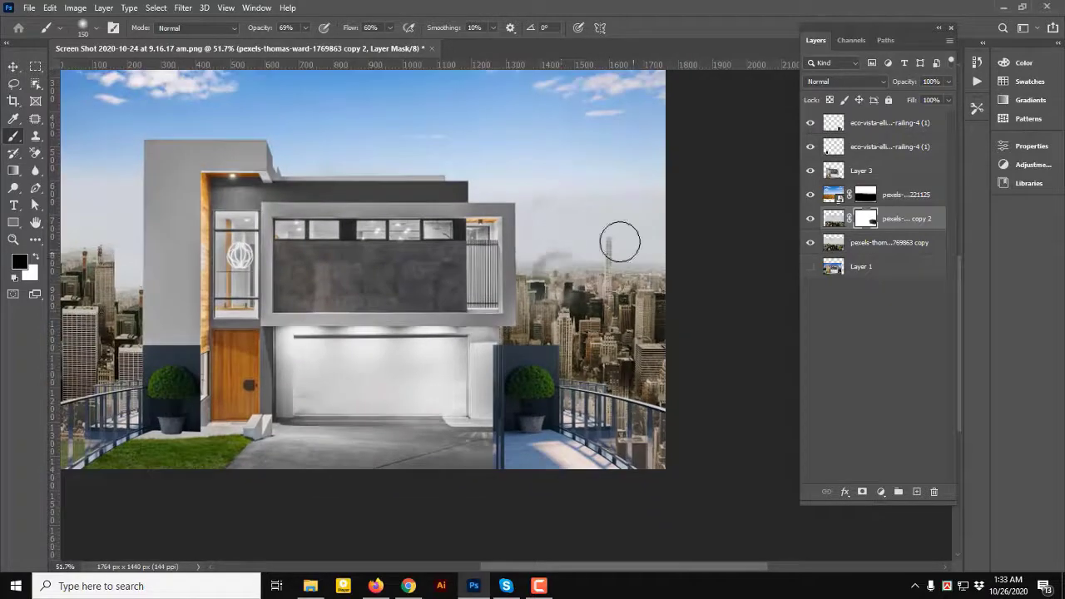
mouse_move(619, 242)
mouse_down()
mouse_move(559, 179)
mouse_move(637, 196)
mouse_up()
mouse_move(611, 308)
mouse_down()
mouse_move(539, 180)
mouse_move(715, 268)
mouse_move(665, 274)
mouse_up()
mouse_move(684, 344)
mouse_down()
mouse_move(587, 363)
mouse_move(774, 359)
mouse_up()
click(14, 65)
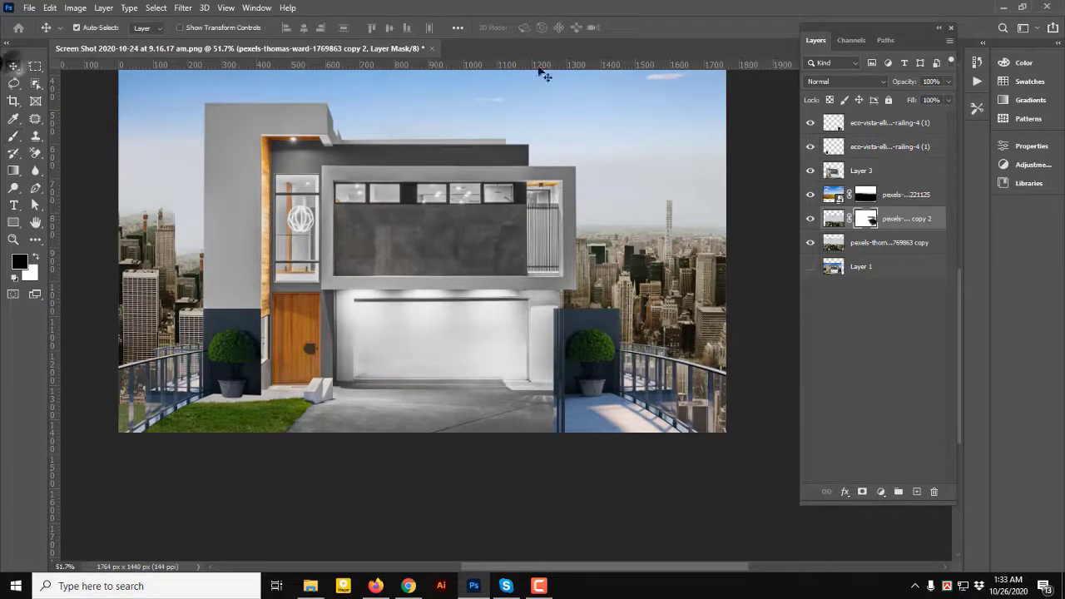
Step: Trim the dark posts off the left edge of the right railing cutout and set it against the garage door
drag(547, 397, 504, 323)
scroll(602, 351, up, 3)
drag(608, 301, 613, 329)
click(613, 329)
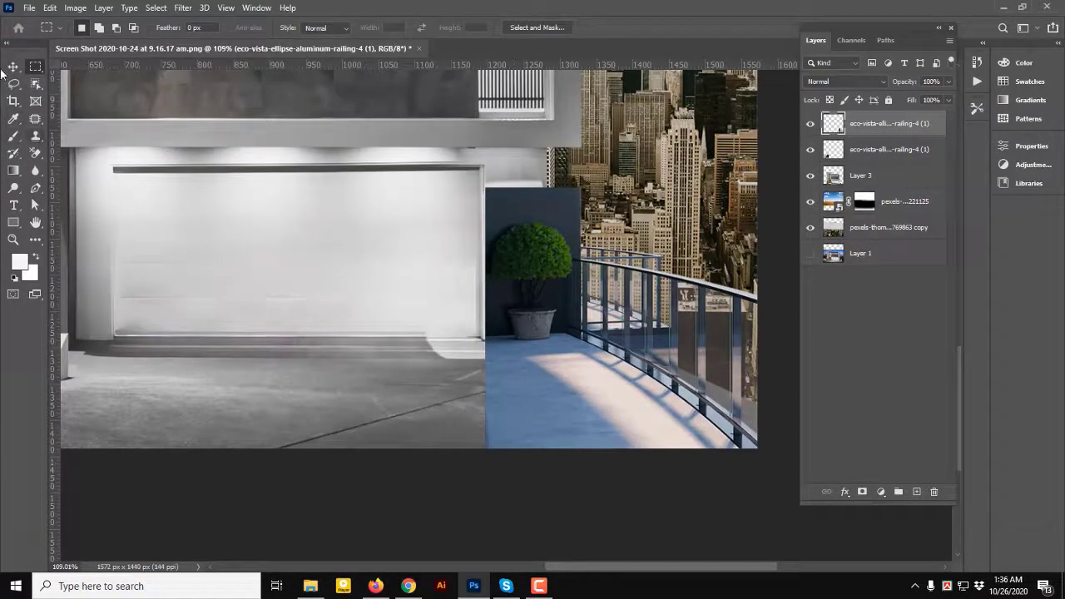
key(v)
scroll(499, 374, down, 5)
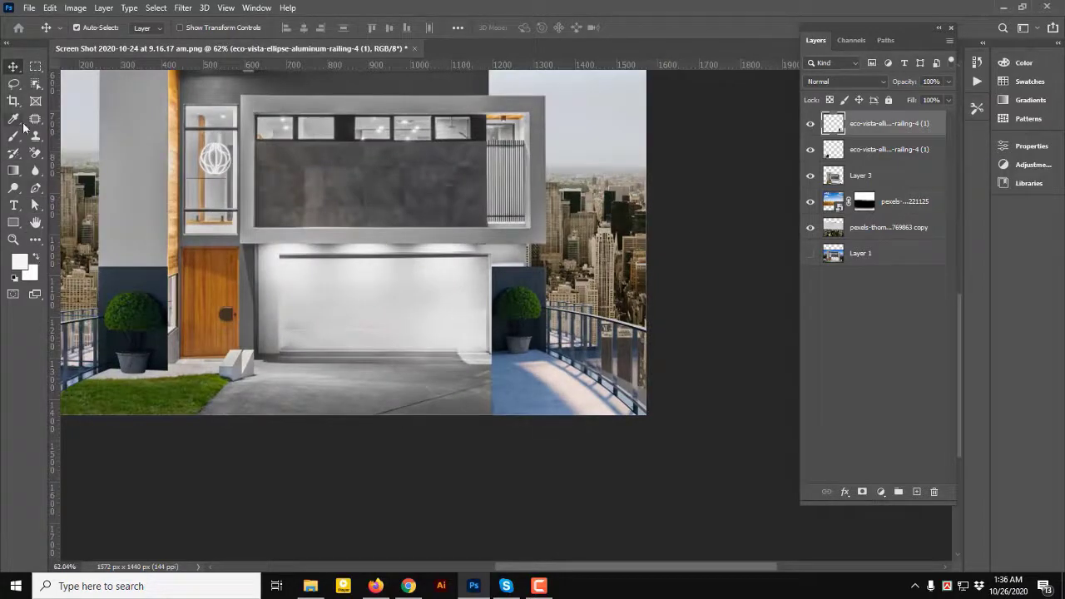
Step: Add a layer mask to the right railing cutout and paint out its left floor area to blend it into the driveway
scroll(466, 299, up, 2)
click(863, 492)
click(14, 136)
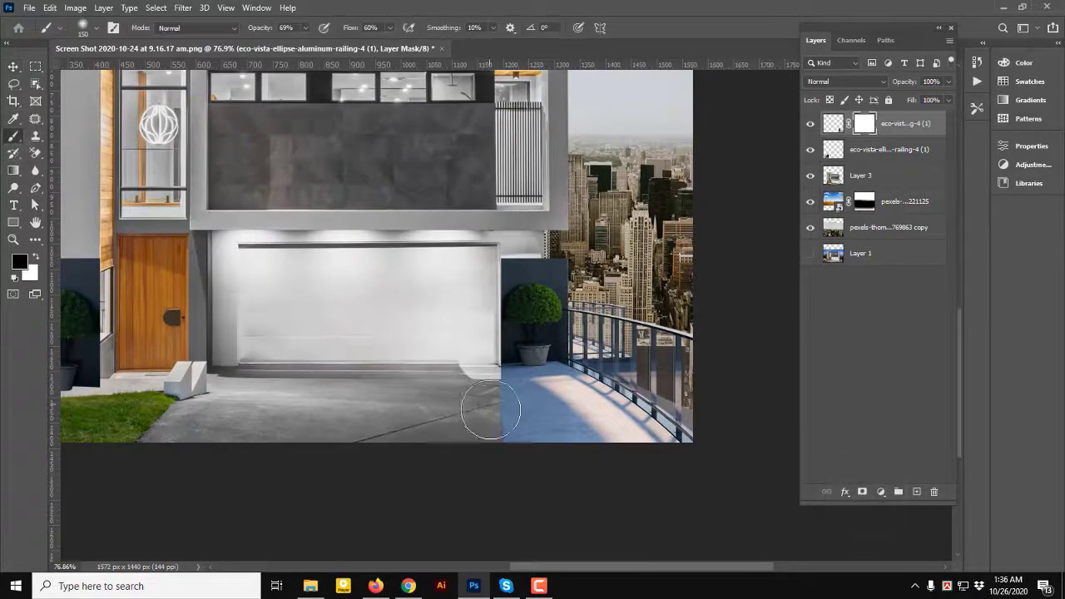
mouse_move(575, 418)
mouse_down()
mouse_move(484, 440)
mouse_move(494, 406)
mouse_move(532, 403)
mouse_move(519, 384)
mouse_move(549, 417)
mouse_move(550, 387)
mouse_move(423, 378)
mouse_move(535, 382)
mouse_move(456, 380)
mouse_move(546, 368)
mouse_move(476, 373)
mouse_move(500, 366)
mouse_move(489, 362)
mouse_move(524, 370)
mouse_move(486, 384)
mouse_move(585, 366)
mouse_move(449, 376)
mouse_move(479, 380)
mouse_move(455, 396)
mouse_move(585, 367)
mouse_up()
scroll(522, 387, up, 6)
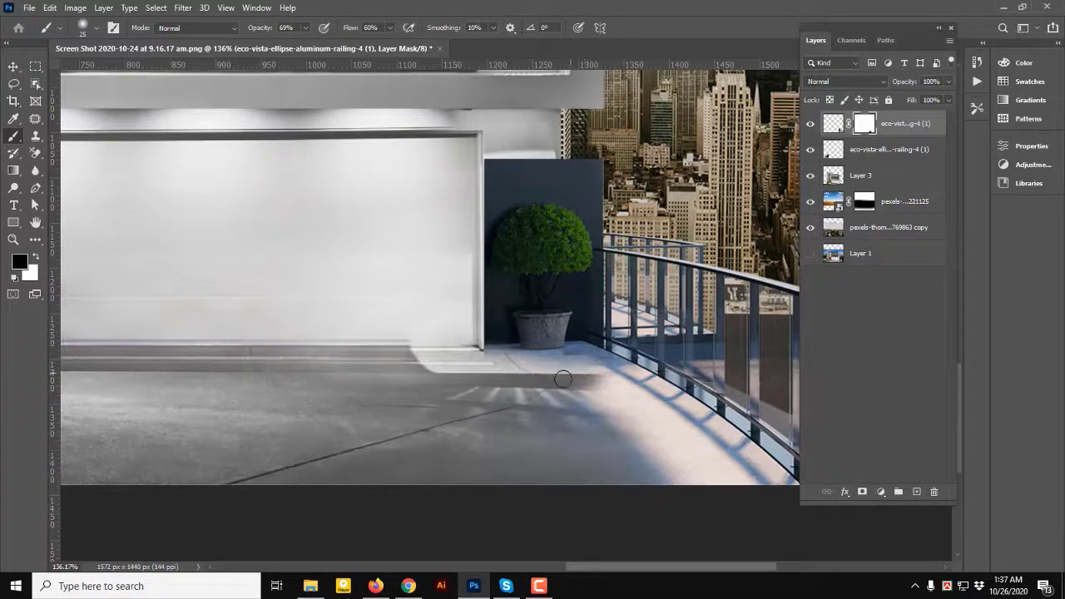
scroll(562, 380, down, 2)
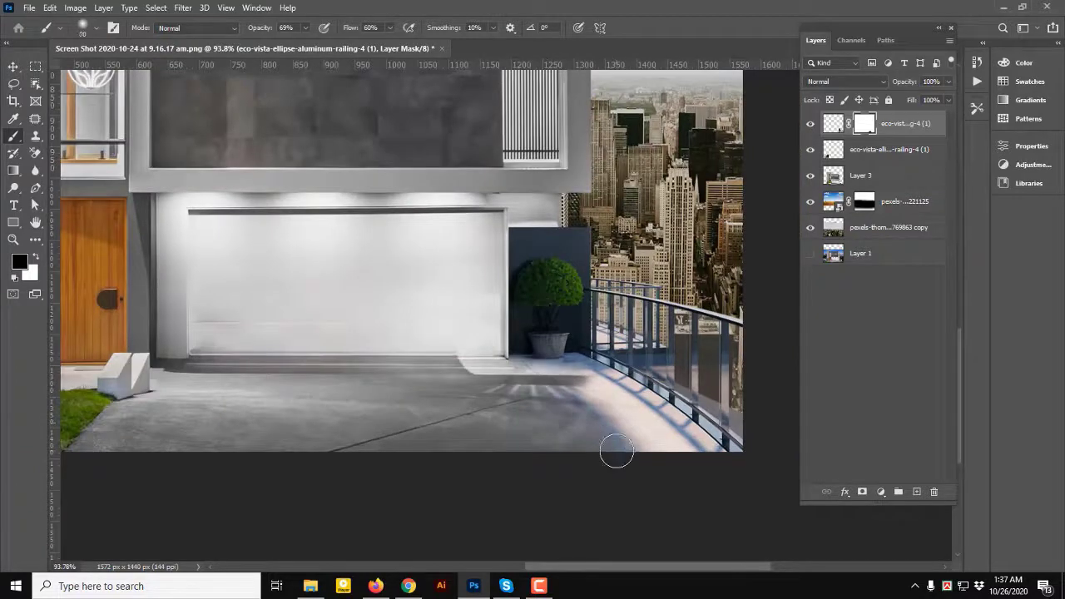
scroll(616, 452, down, 3)
scroll(433, 415, down, 1)
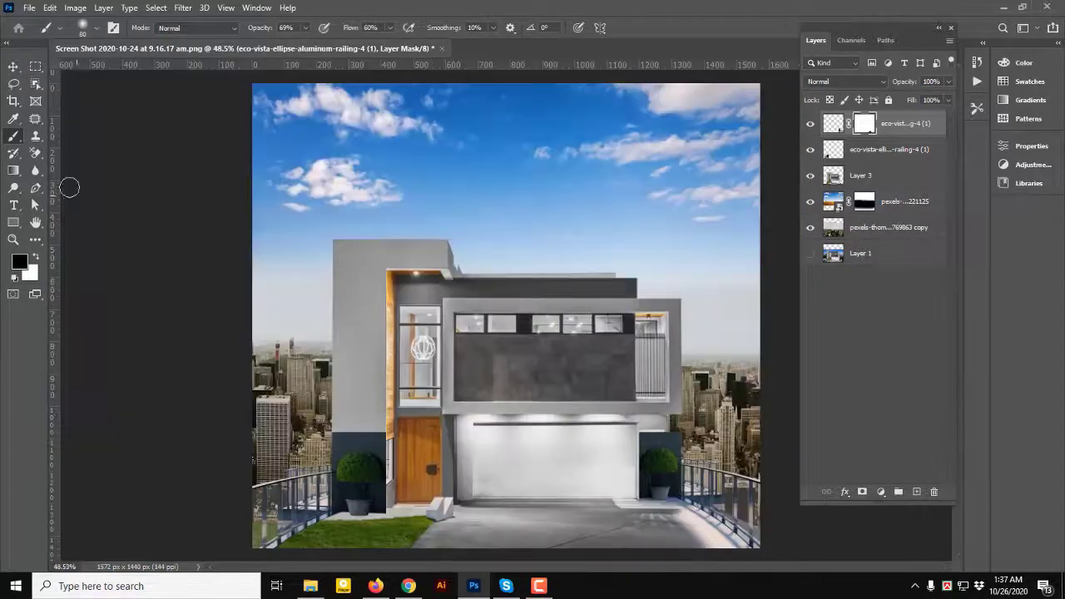
Step: Start a pen path around the upper facade recess, tracing its left edge and bottom edge to the corner below the balcony slats
key(v)
scroll(281, 219, down, 1)
scroll(621, 357, up, 4)
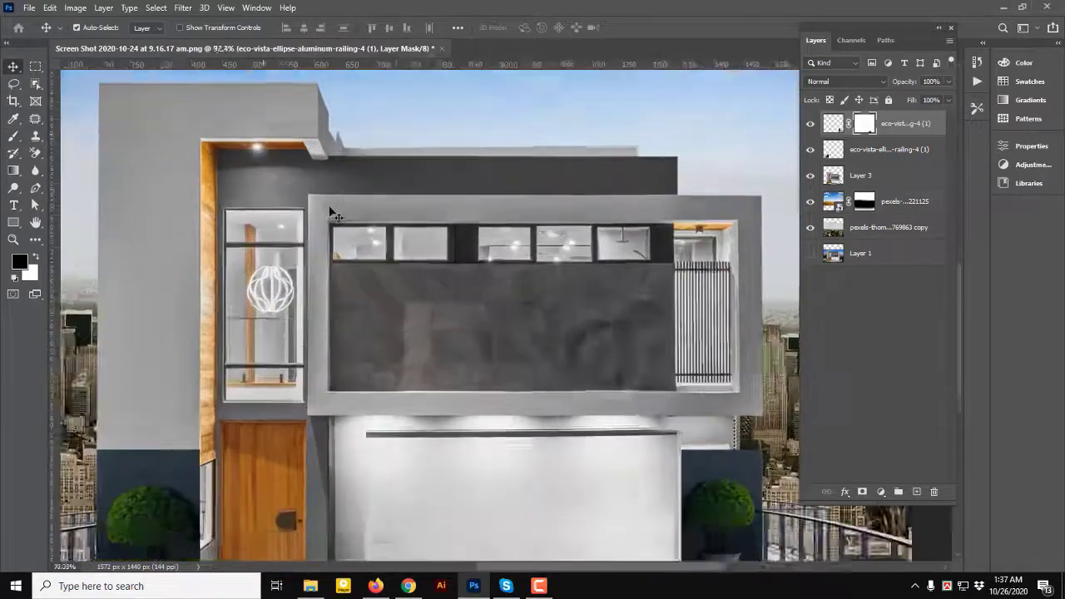
scroll(382, 218, up, 2)
drag(405, 257, 285, 238)
key(p)
scroll(206, 215, up, 2)
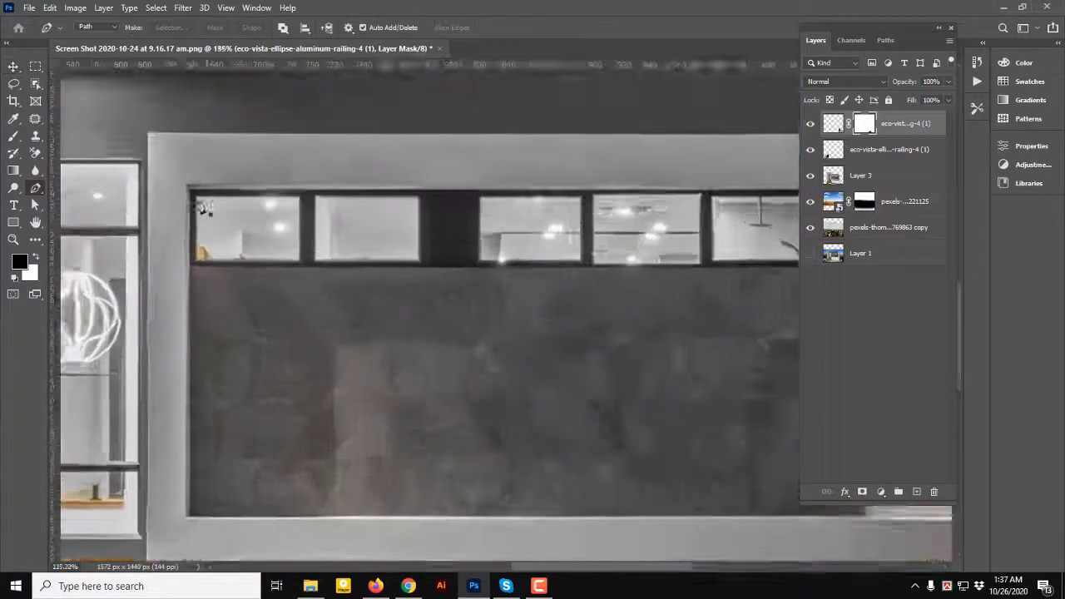
scroll(209, 378, down, 3)
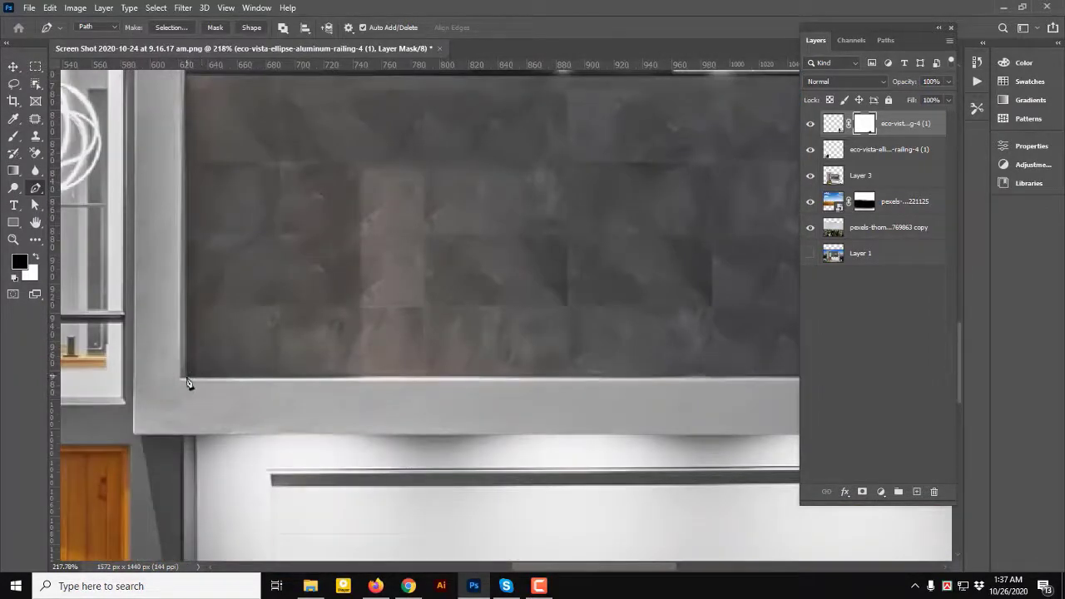
drag(589, 377, 401, 388)
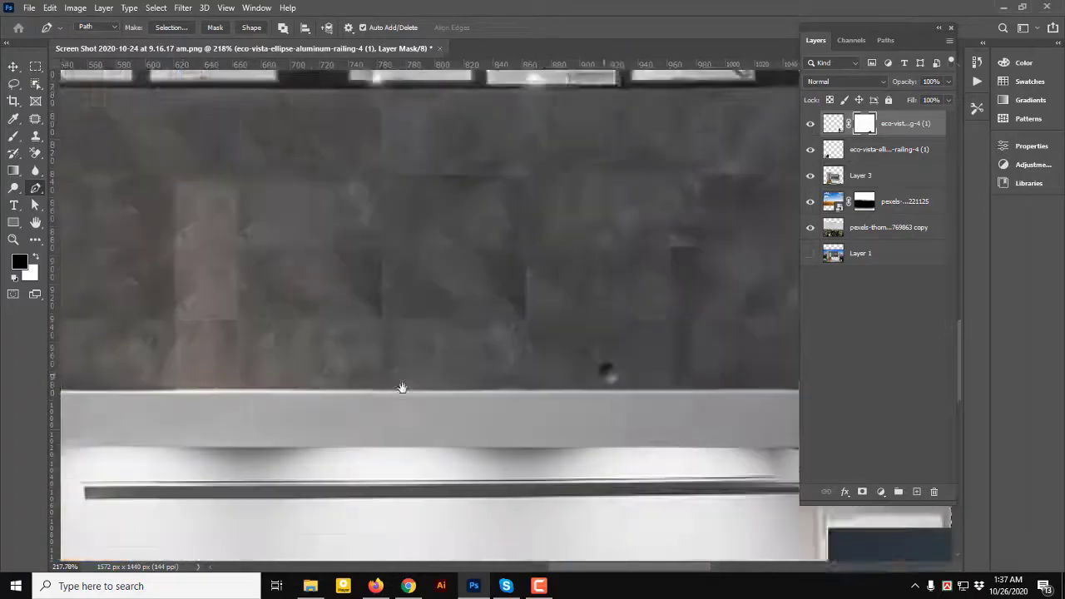
drag(753, 365, 452, 380)
scroll(497, 410, up, 4)
scroll(499, 411, down, 3)
scroll(630, 418, up, 1)
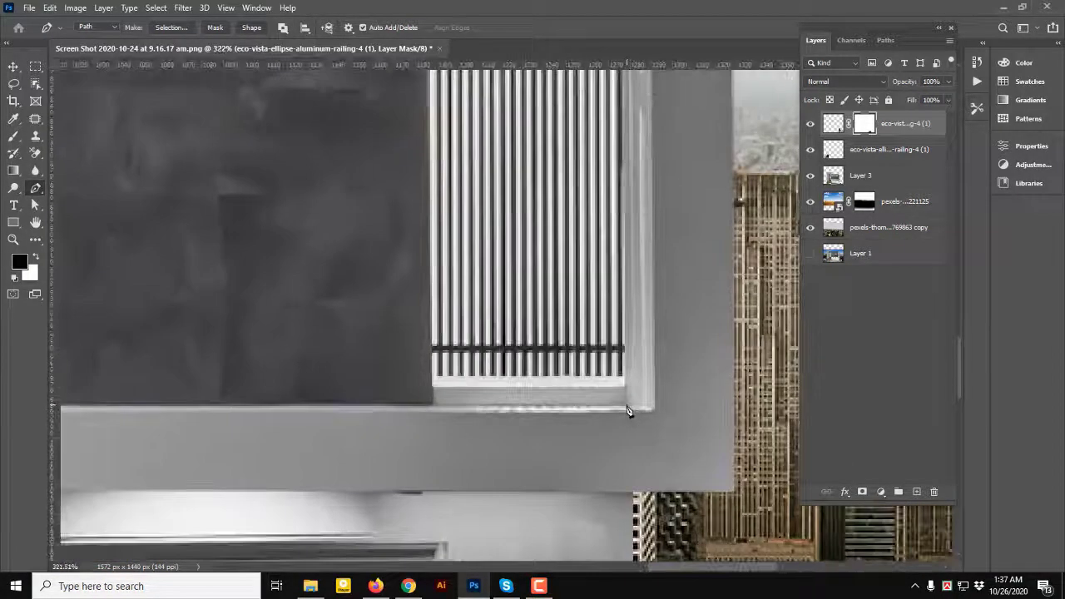
Step: Close the pen path along the recess's right and top edges and convert it to a selection
scroll(629, 408, down, 4)
drag(663, 168, 666, 418)
scroll(624, 289, up, 3)
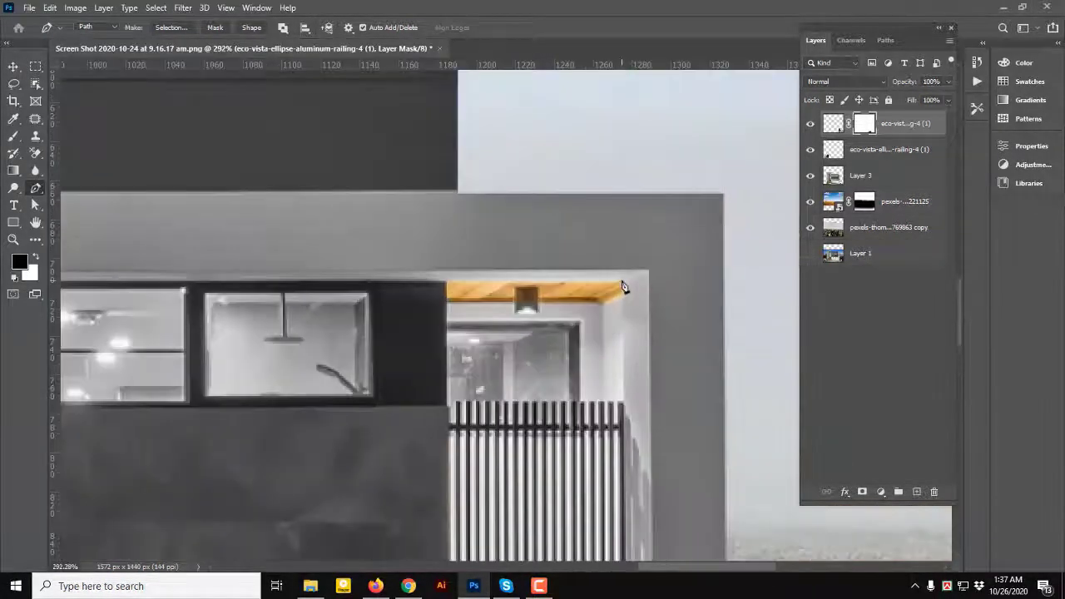
click(621, 281)
drag(231, 356, 790, 364)
drag(606, 356, 910, 361)
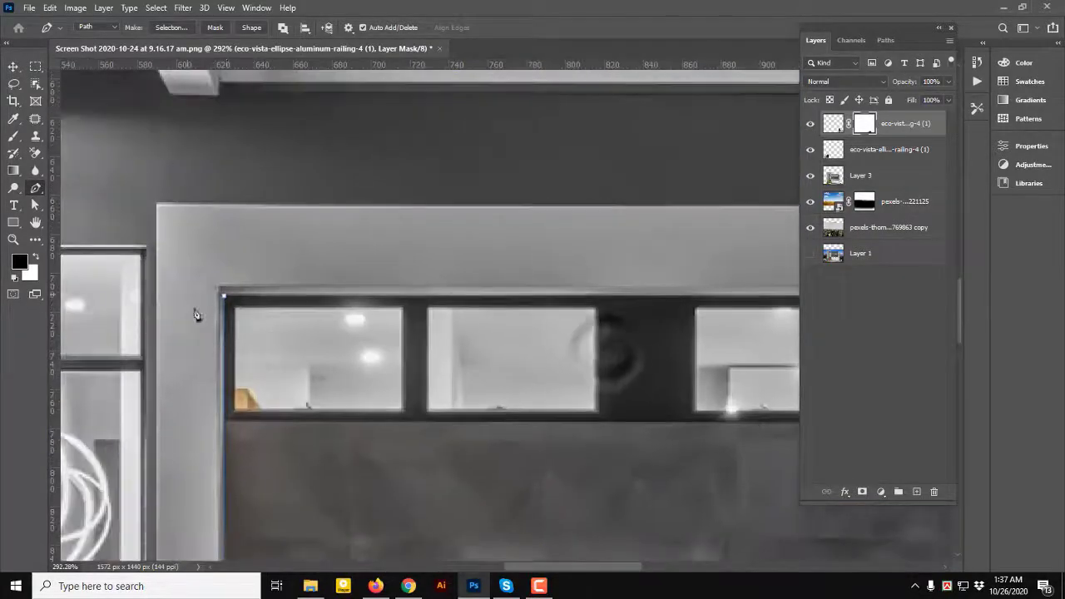
click(225, 296)
key(ctrl+Return)
scroll(228, 301, down, 5)
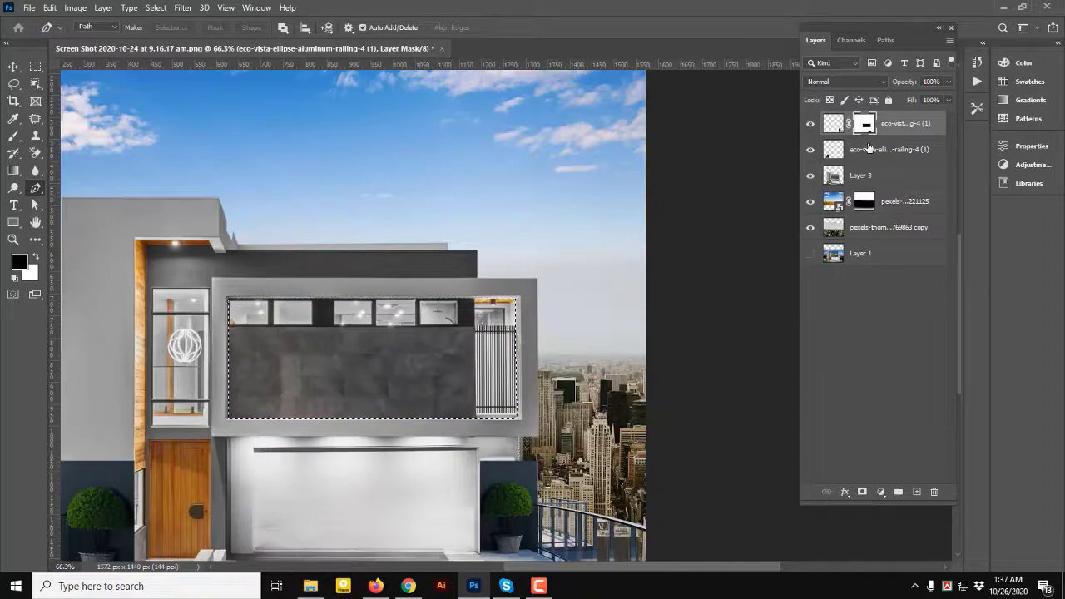
Step: Restore the railing mask to white inside the facade selection and fill the selection on a new topmost layer
key(ctrl+Delete)
click(912, 489)
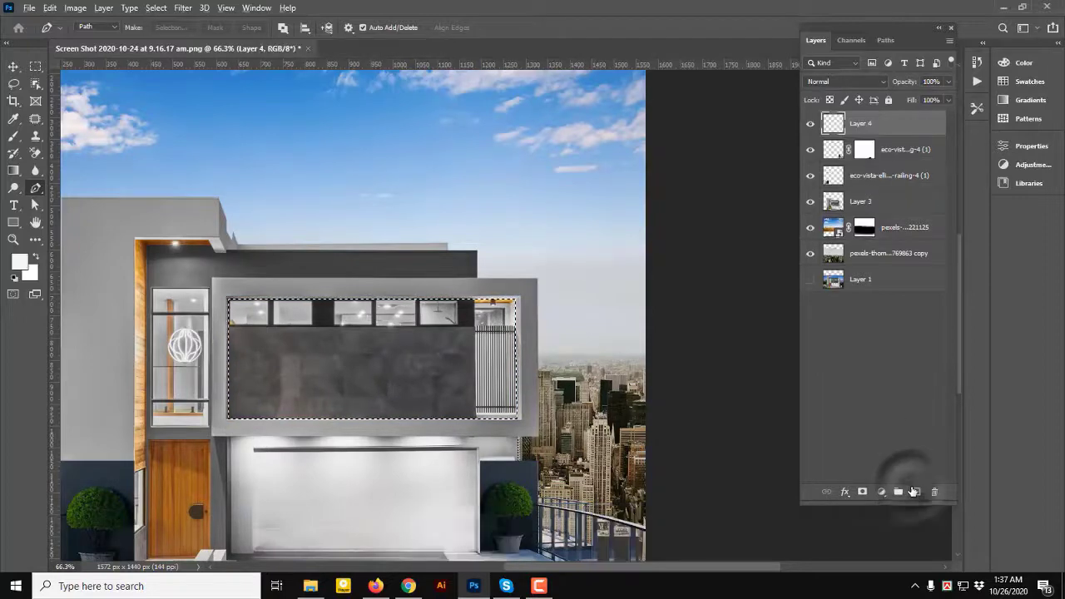
key(x)
key(alt+Delete)
Step: Place header.jpg as a new layer and scale and position it to cover the white upper facade panel
key(alt+Tab)
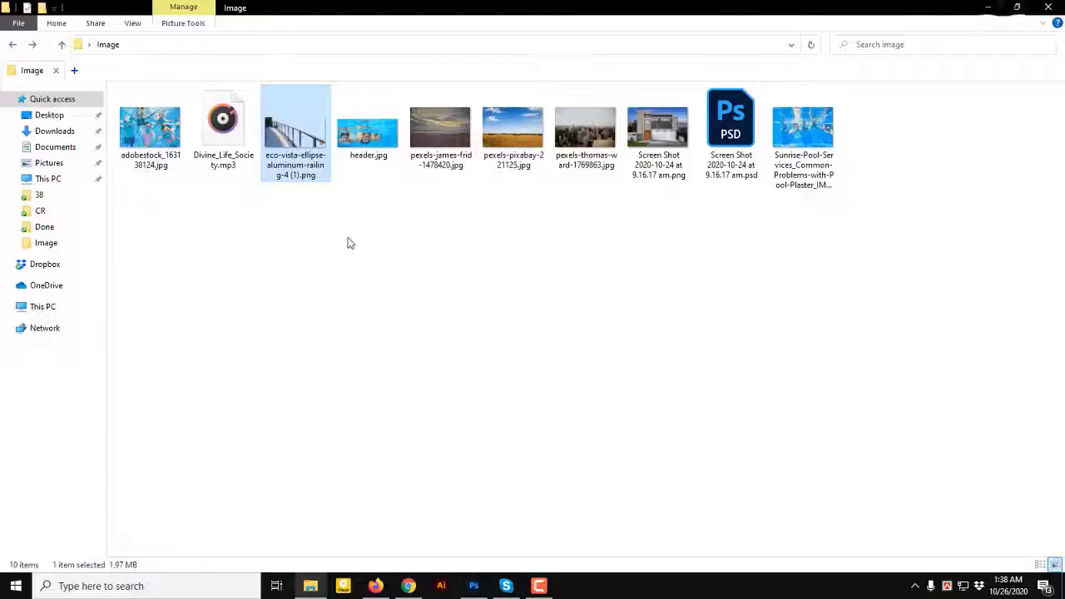
drag(368, 129, 457, 357)
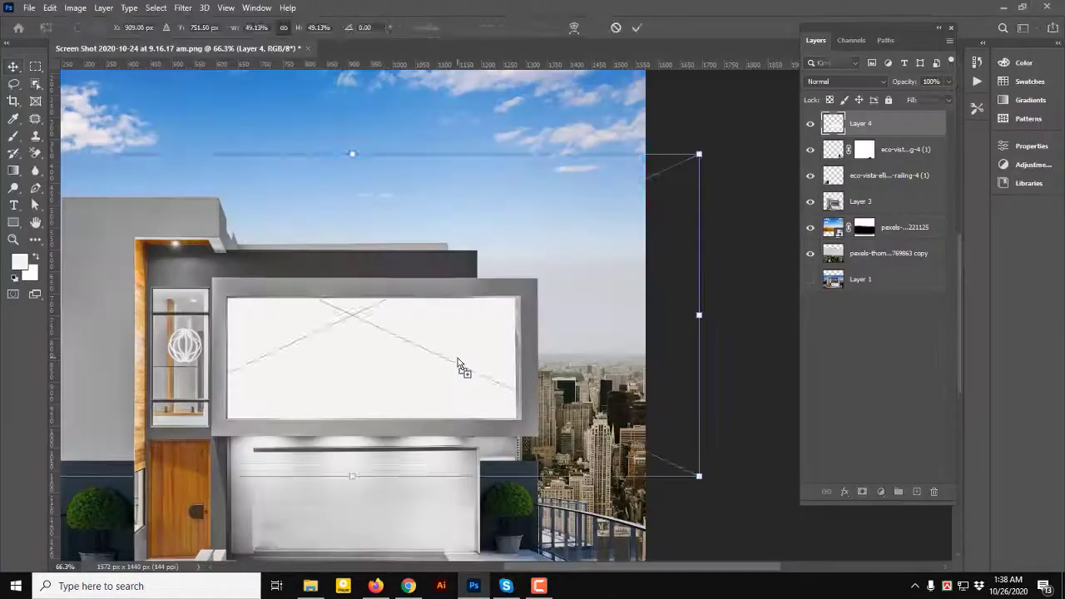
drag(699, 475, 476, 373)
drag(427, 327, 445, 372)
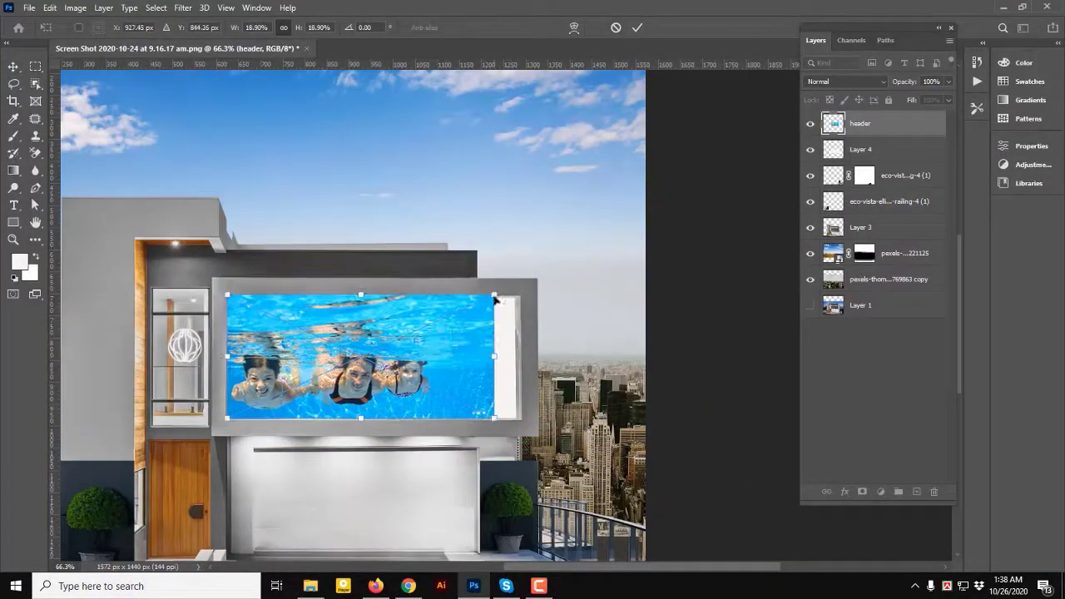
drag(498, 295, 521, 283)
key(Return)
Step: Clip the header image to the white facade panel layer with a clipping mask
right_click(875, 130)
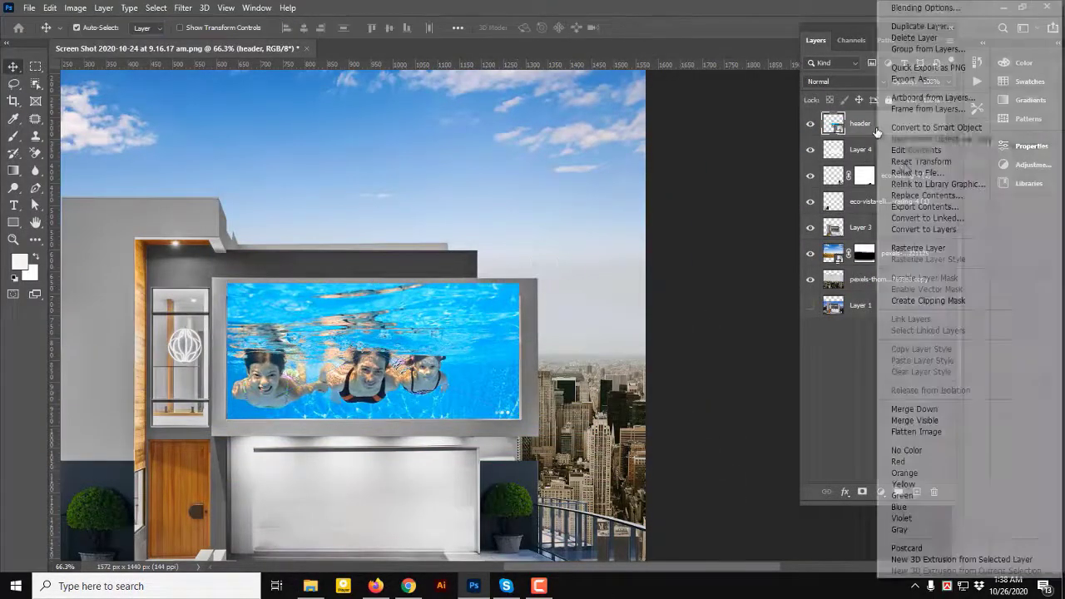
click(927, 301)
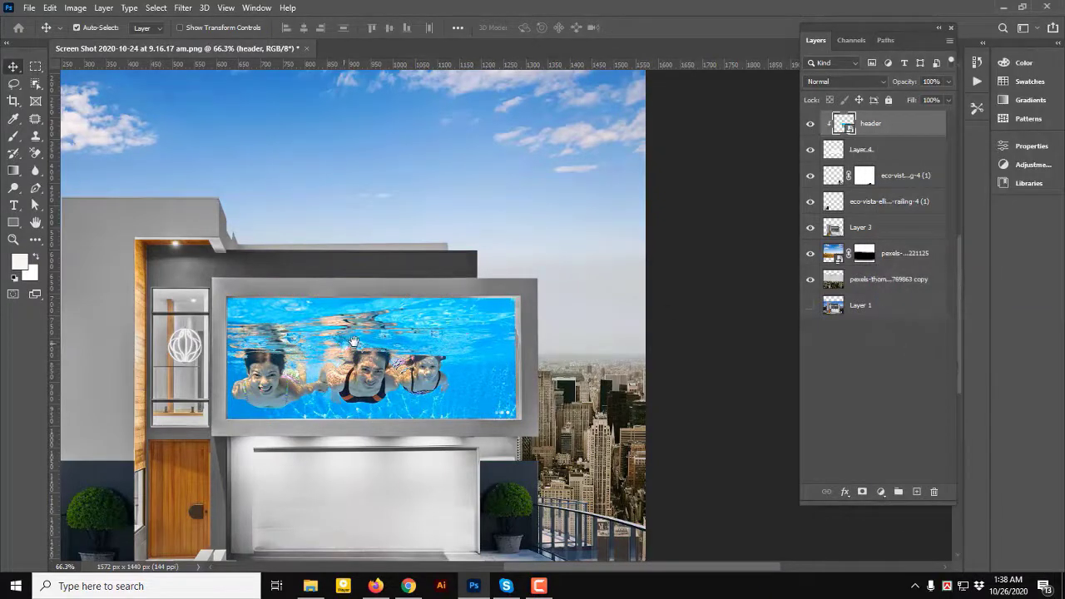
key(ctrl+0)
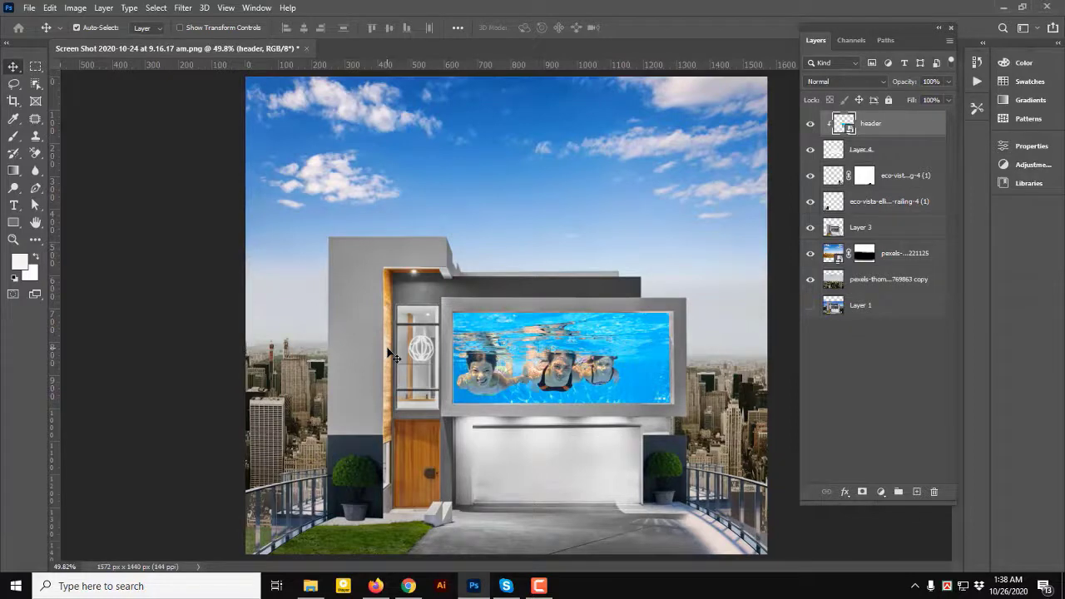
Step: Start a pen path around the grey tower wall, tracing its top edge, right edge and overhang to the inner corner above the wood trim
scroll(389, 354, up, 3)
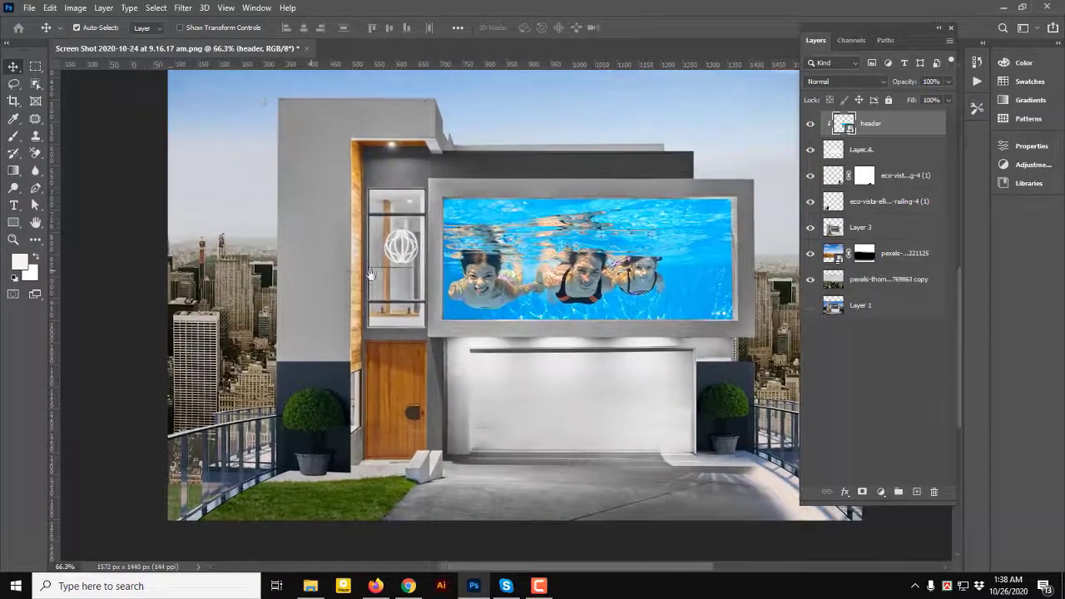
drag(371, 275, 319, 313)
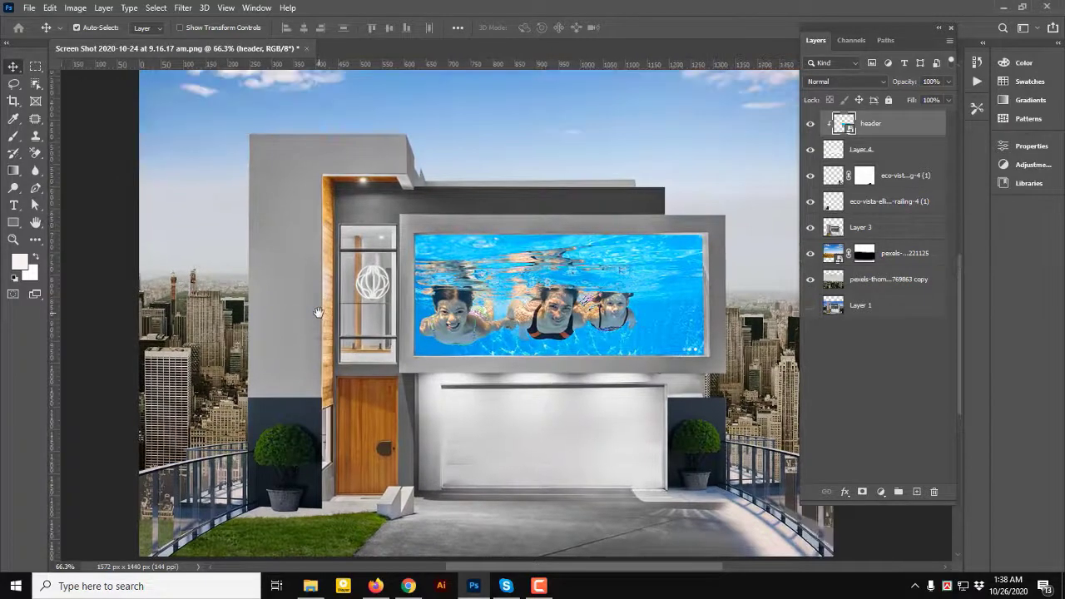
key(p)
scroll(249, 404, up, 2)
scroll(281, 295, up, 3)
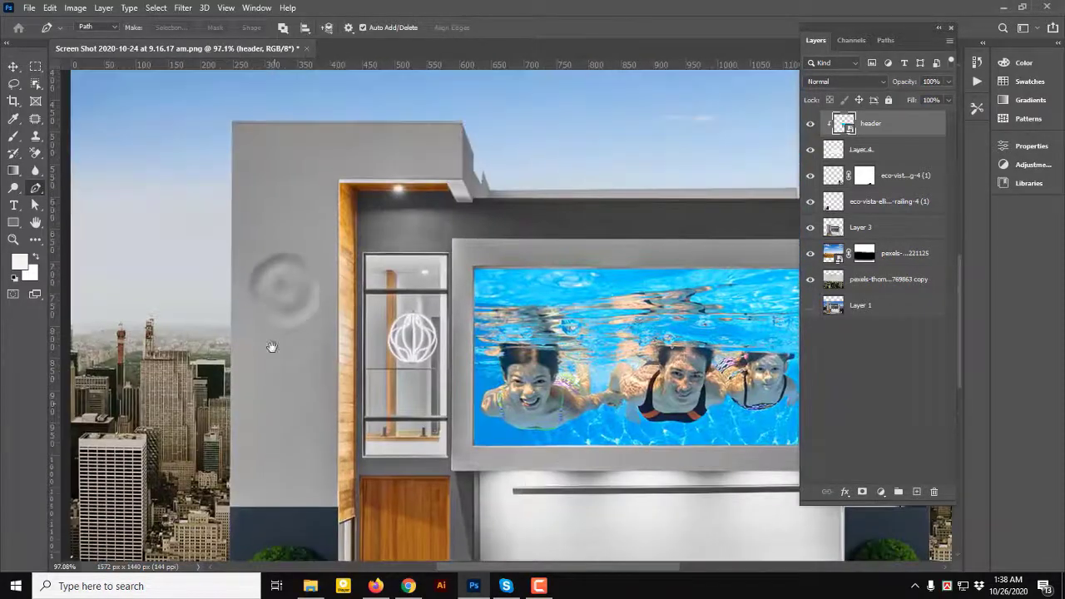
scroll(236, 129, up, 4)
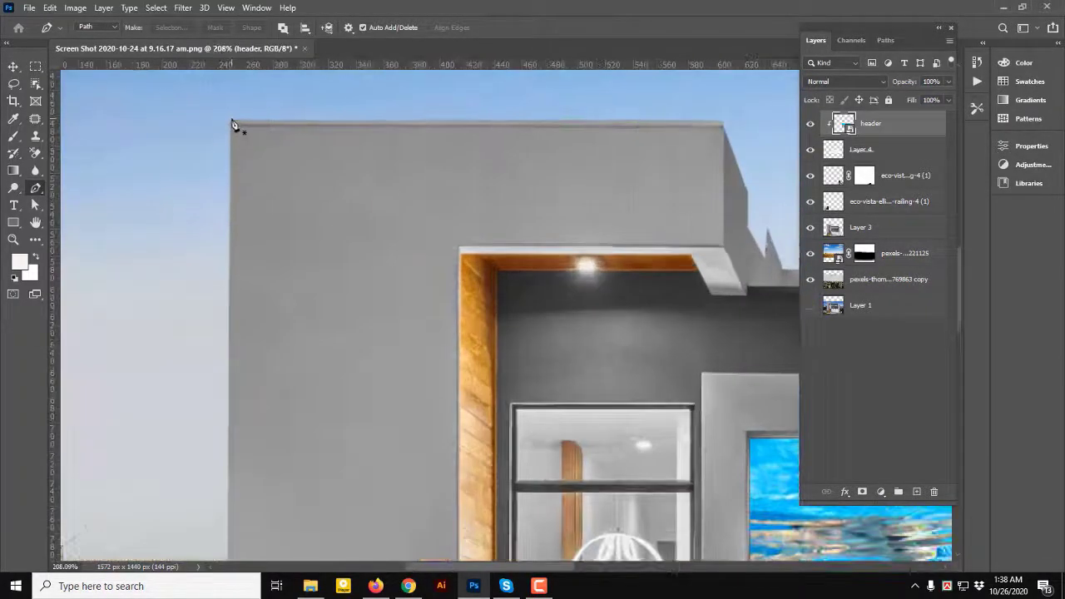
click(231, 121)
drag(652, 150, 529, 185)
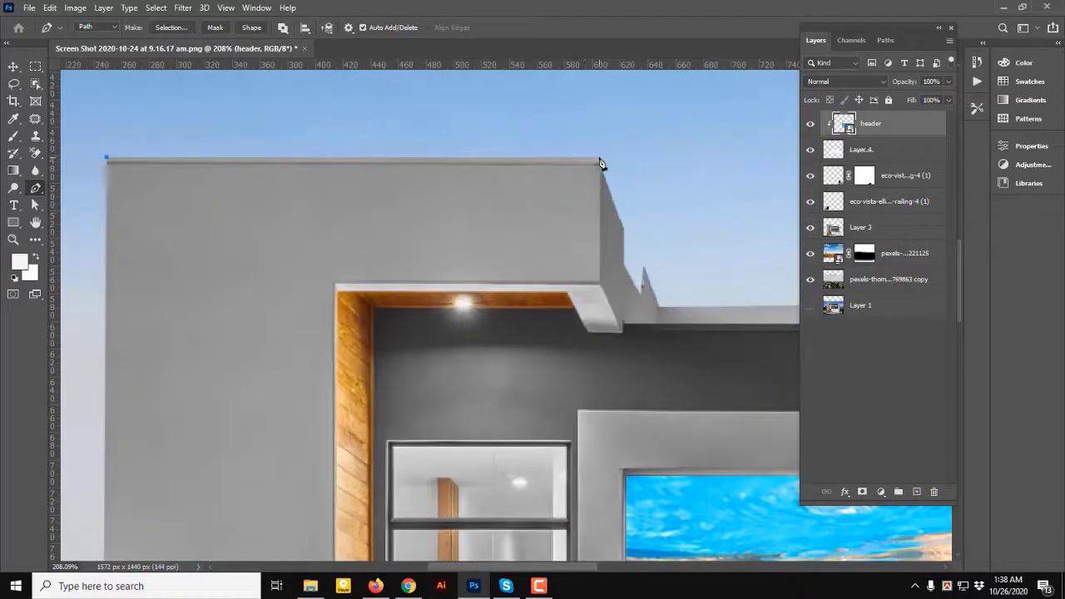
click(598, 158)
click(597, 285)
drag(301, 304, 460, 279)
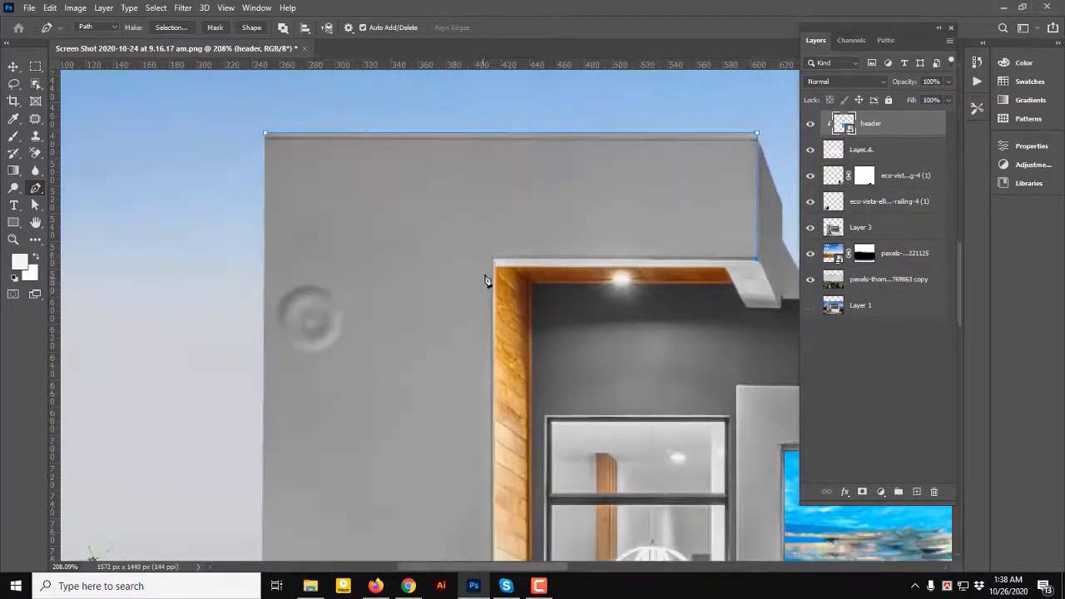
click(494, 260)
Step: Close the pen path down the wood trim, along the navy base and up the outer edge, and convert it to a selection
drag(498, 371, 480, 157)
drag(450, 355, 464, 383)
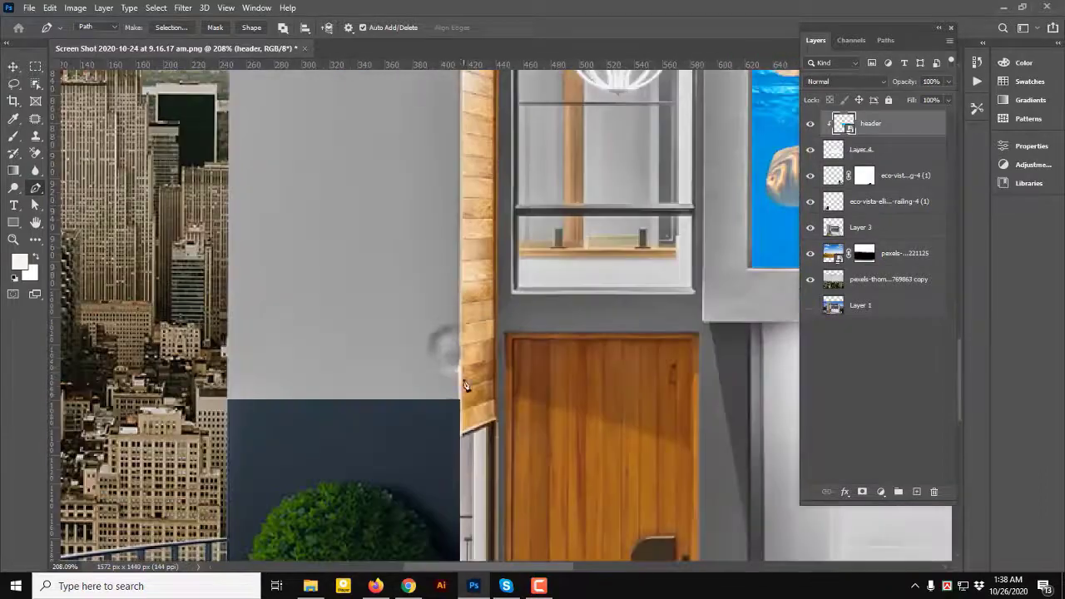
drag(257, 384, 491, 360)
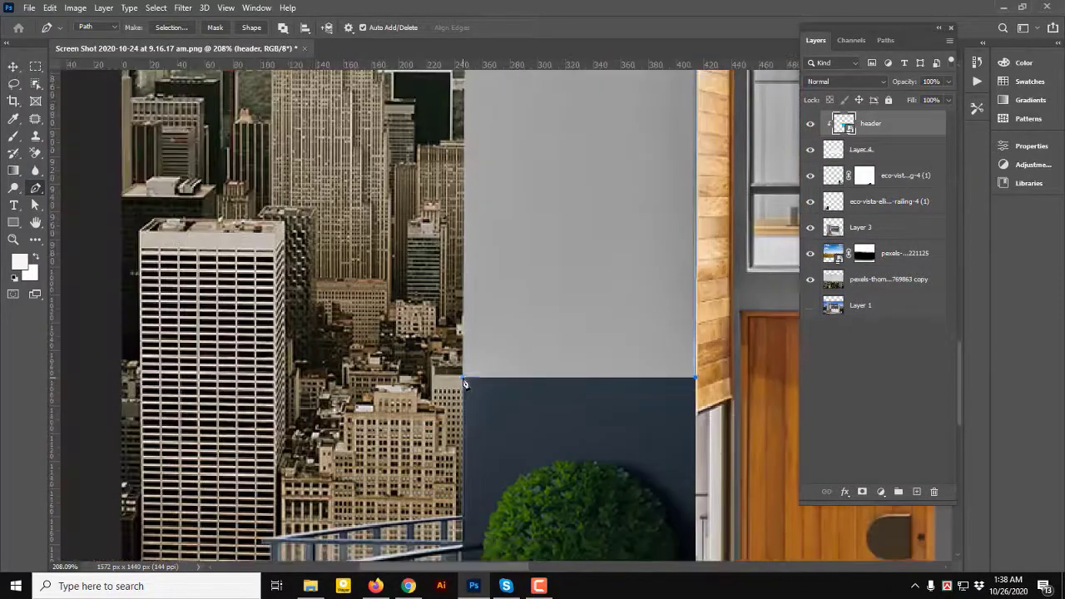
click(465, 378)
drag(469, 216, 450, 425)
drag(432, 197, 429, 420)
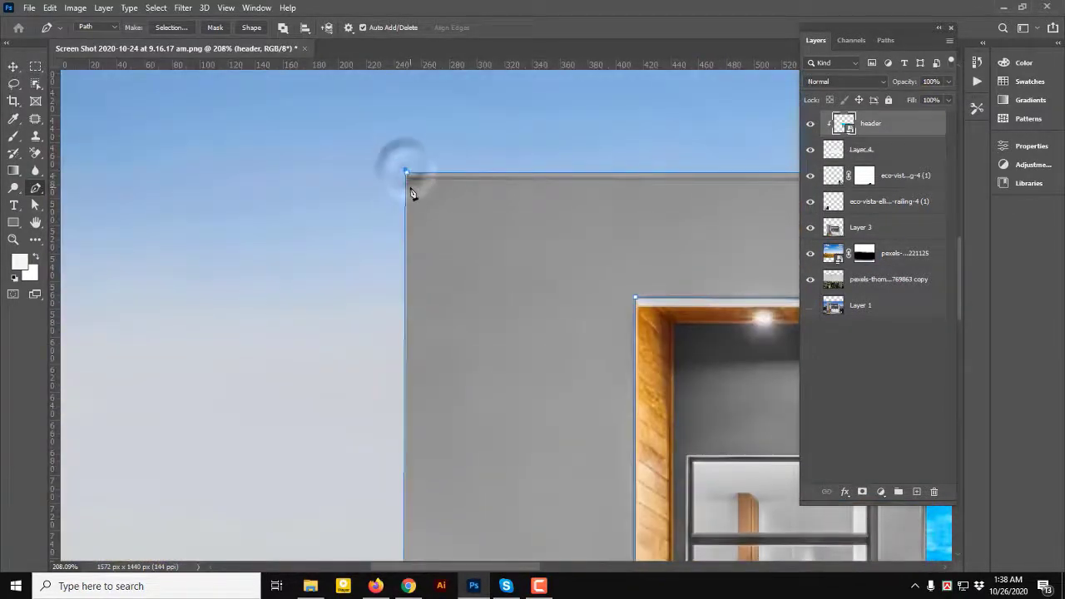
scroll(379, 204, down, 6)
drag(462, 278, 415, 230)
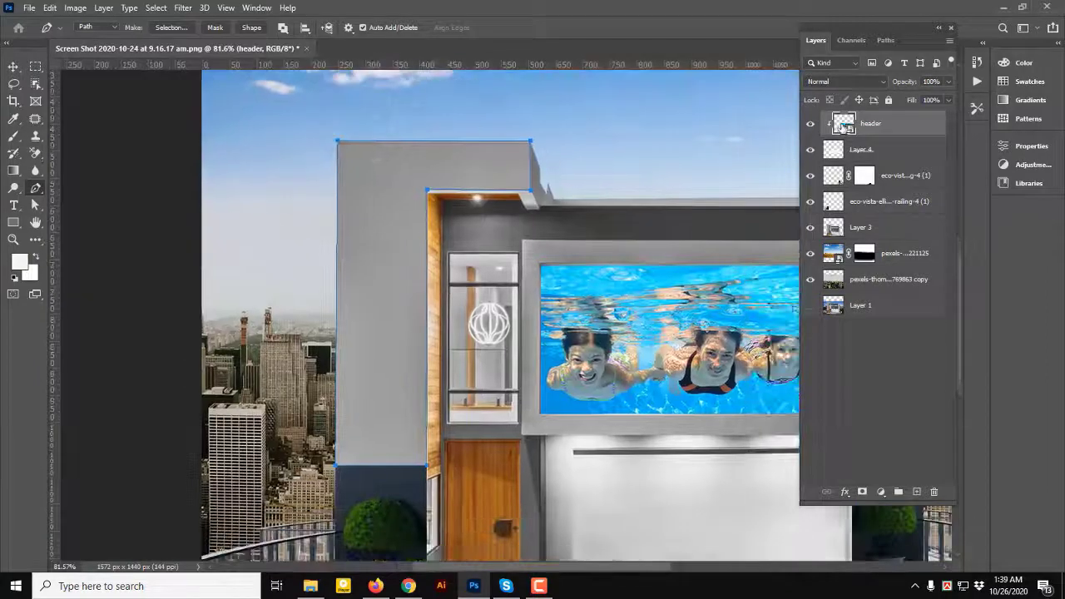
key(ctrl+Return)
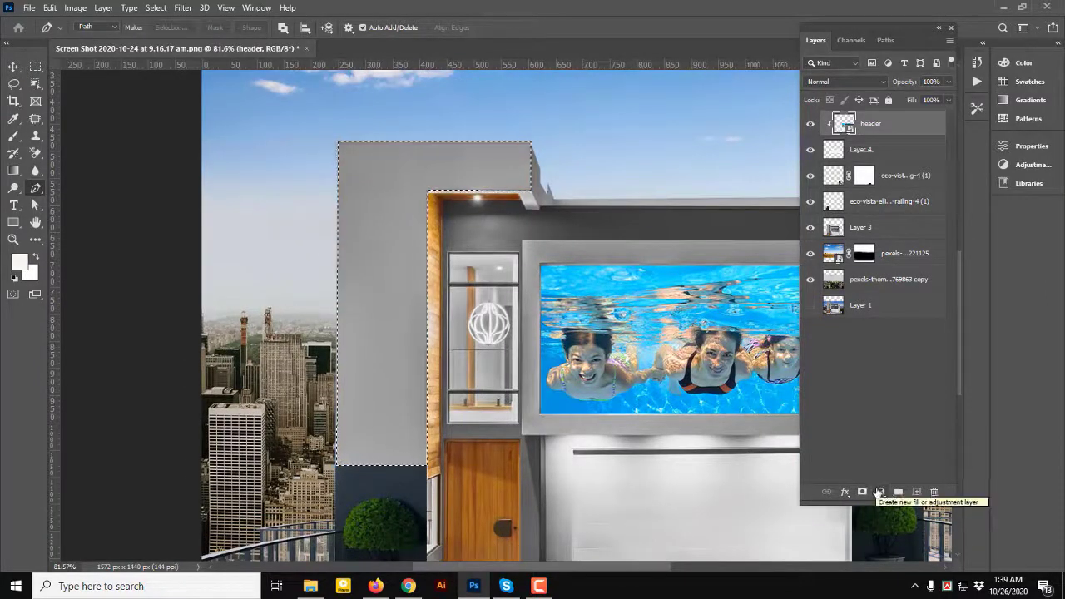
Step: Fill the tower wall selection with a Solid Color layer in a brown sampled from the wood trim beside it
click(877, 491)
click(915, 259)
click(438, 224)
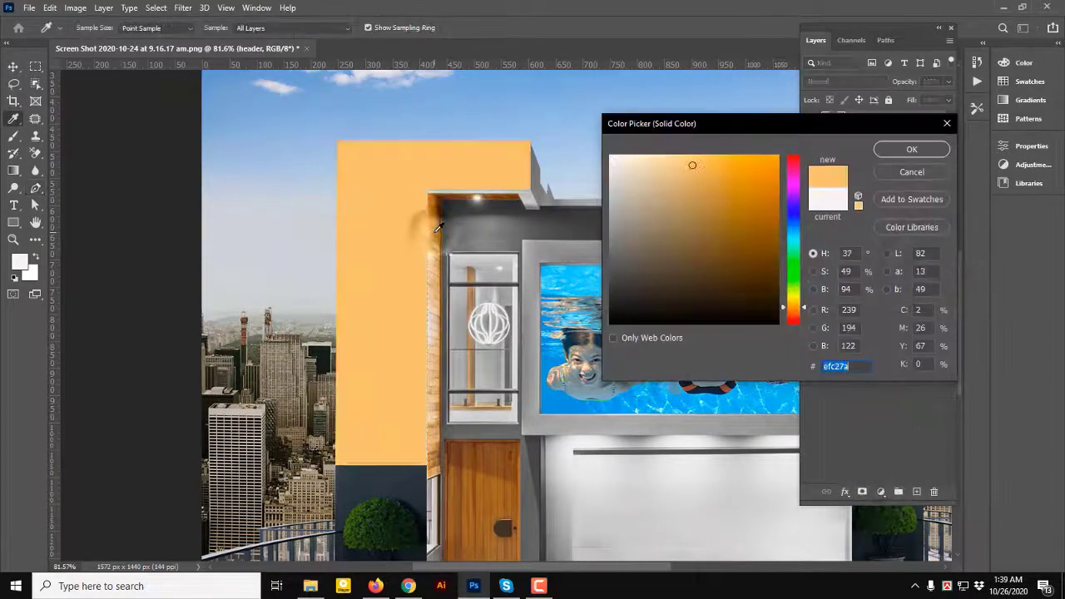
click(432, 208)
click(434, 213)
click(431, 210)
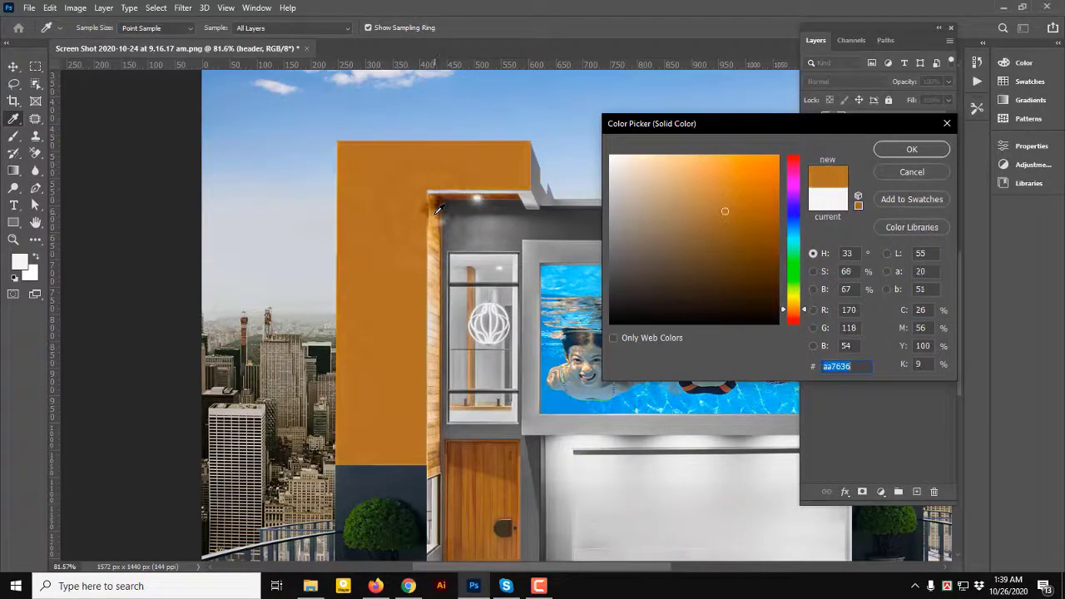
click(439, 215)
click(438, 213)
click(945, 148)
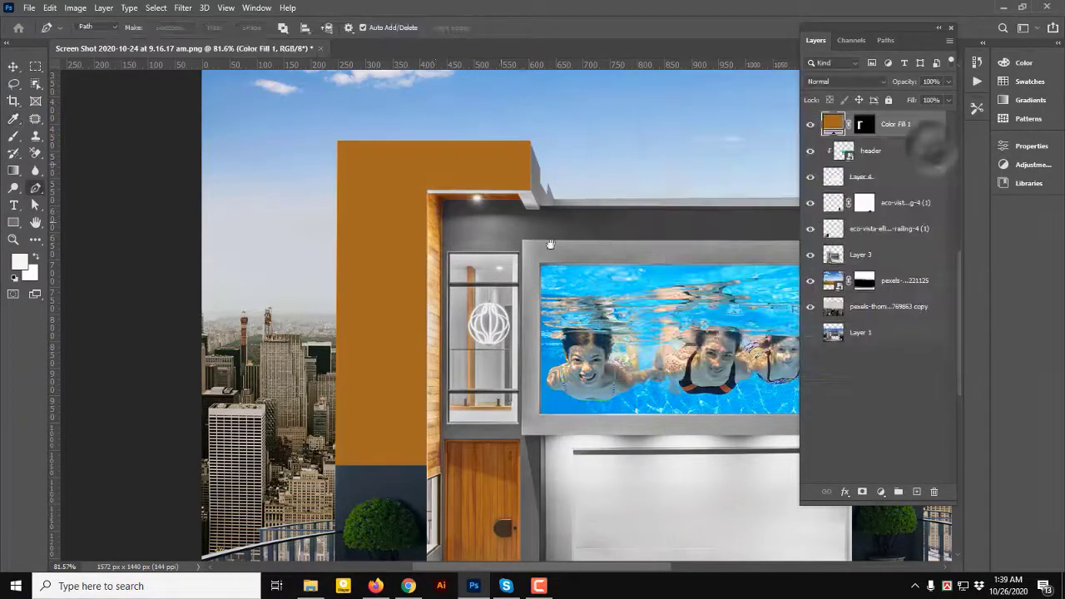
Step: Trace the tower's narrow side face and jagged roof edge with a closed pen path and convert it to a selection
scroll(315, 203, up, 5)
scroll(323, 158, up, 2)
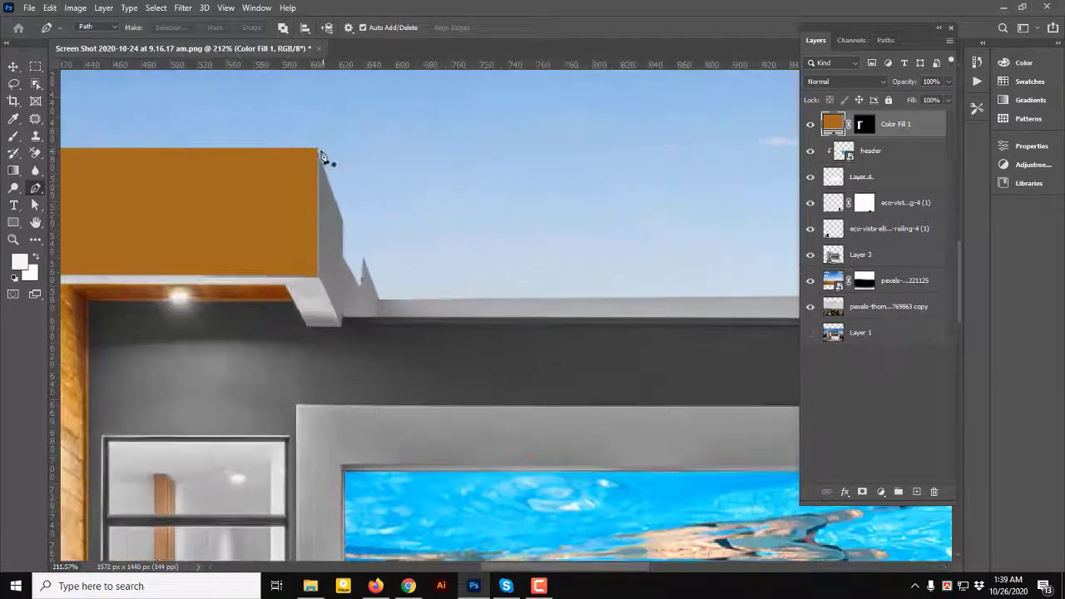
click(318, 149)
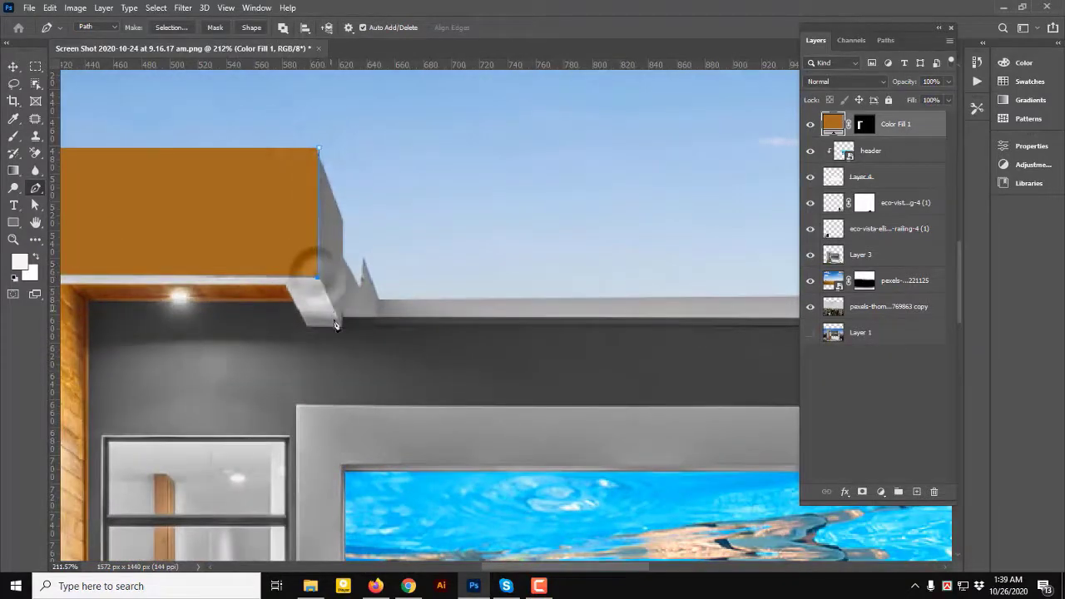
scroll(343, 332, up, 3)
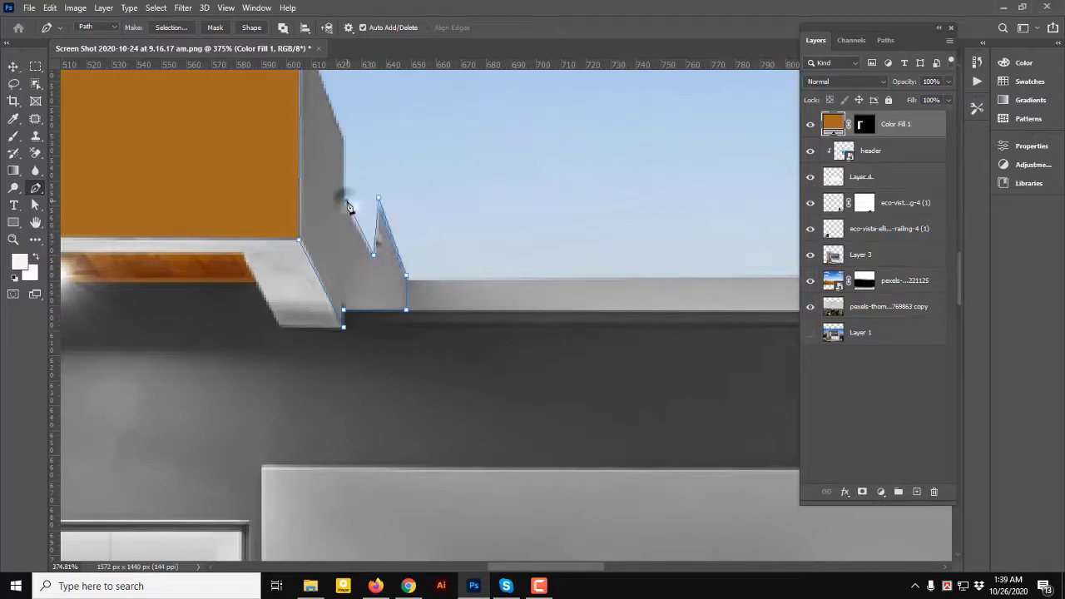
drag(350, 176, 464, 417)
click(366, 268)
click(383, 231)
key(a)
scroll(391, 286, up, 2)
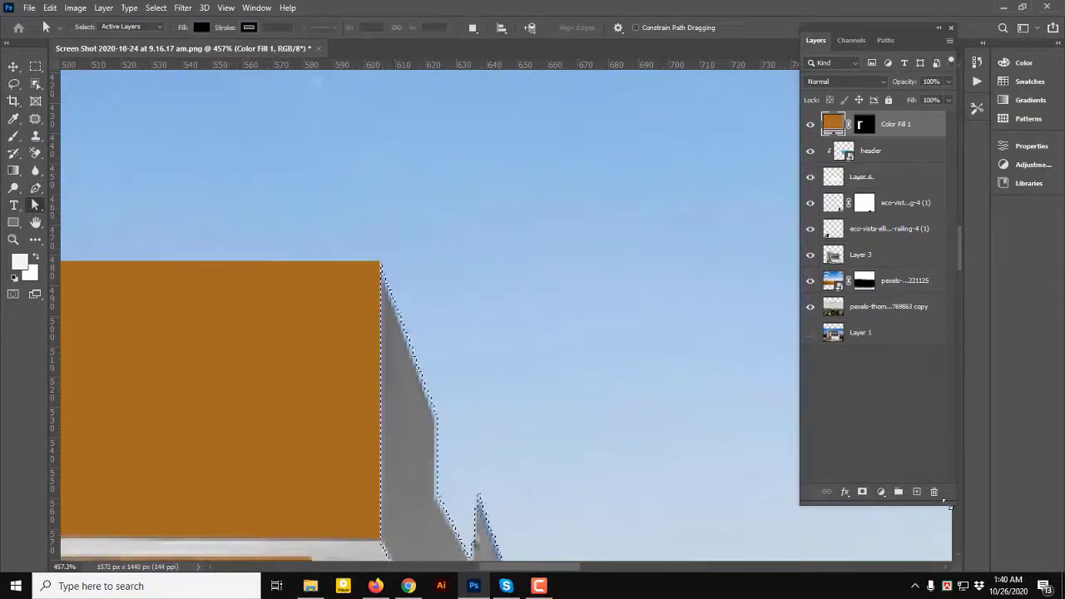
Step: Fill the tower's side face selection with a Solid Color layer in a darker, more saturated brown than the front
click(881, 491)
click(850, 261)
click(332, 305)
click(760, 242)
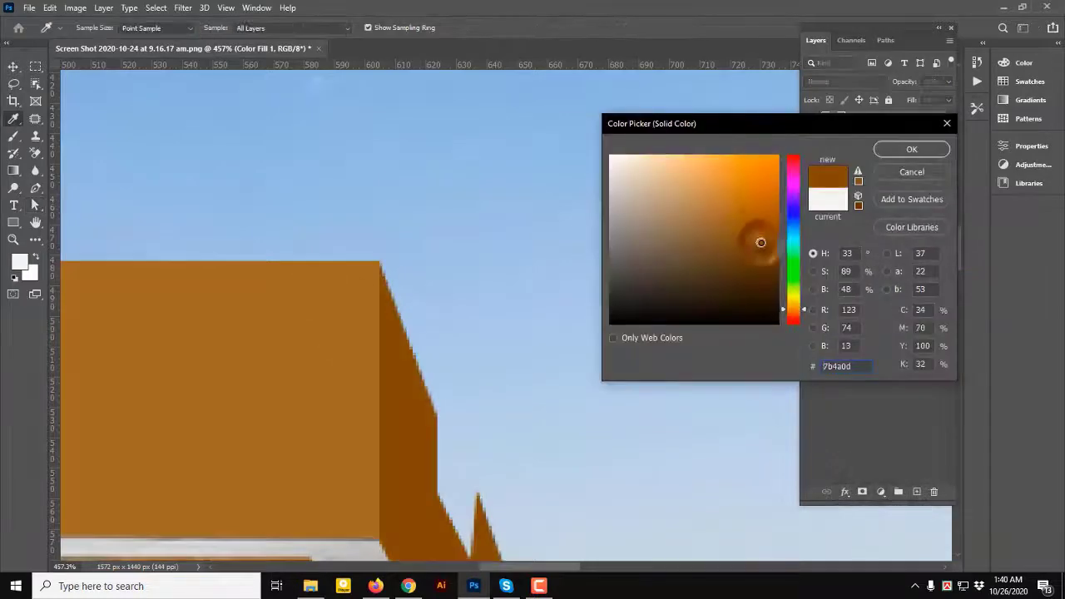
click(759, 232)
key(Return)
Step: Trace the light grey roof ledge from the brown side face to its far end with a pen path and convert it to a selection
scroll(433, 254, down, 5)
drag(474, 390, 432, 361)
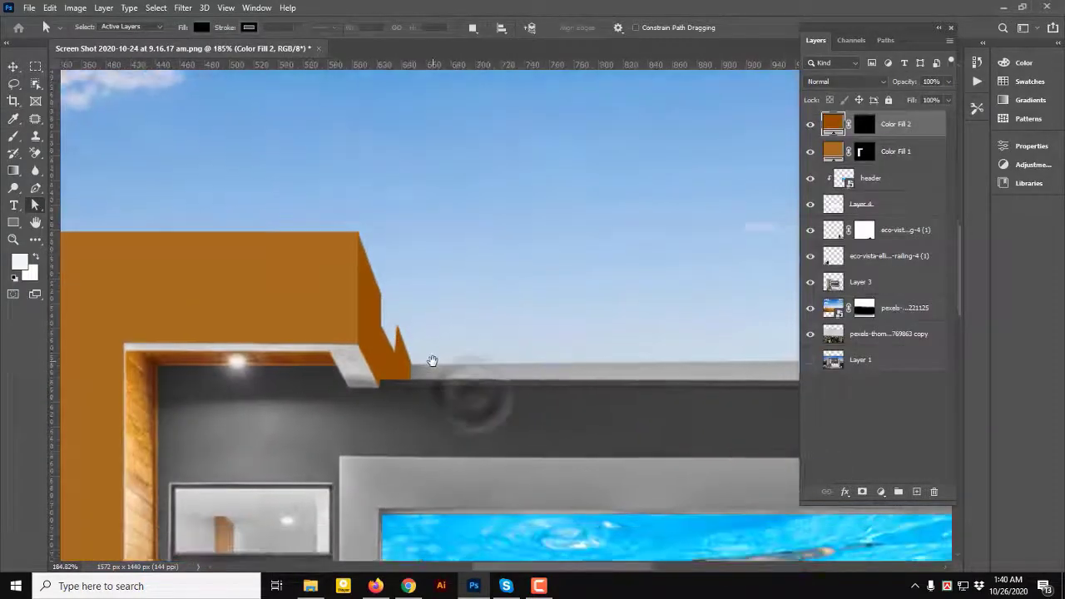
scroll(430, 381, up, 3)
key(p)
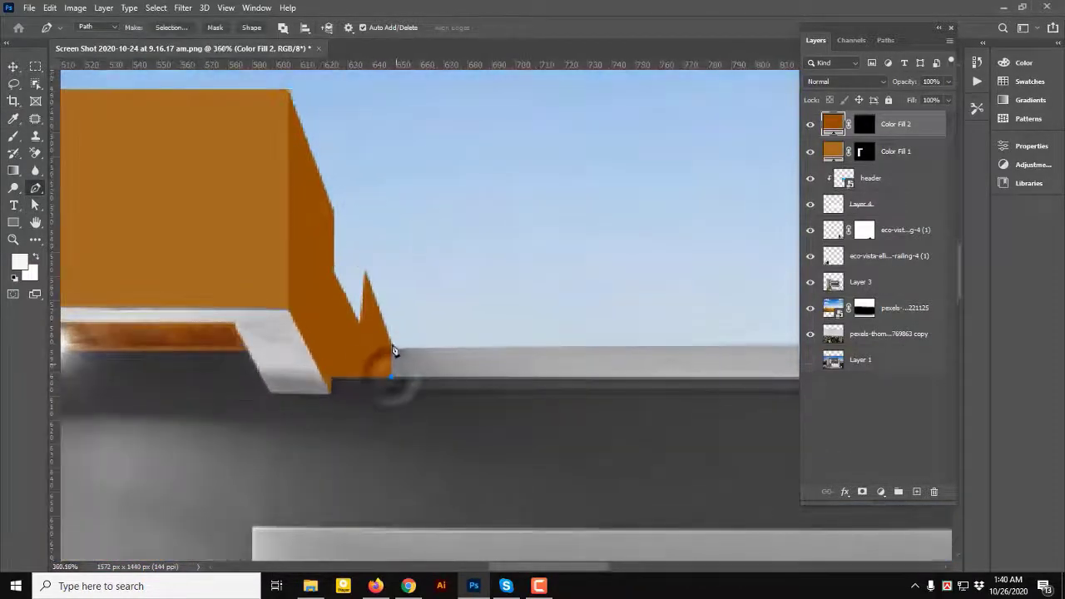
scroll(457, 389, right, 8)
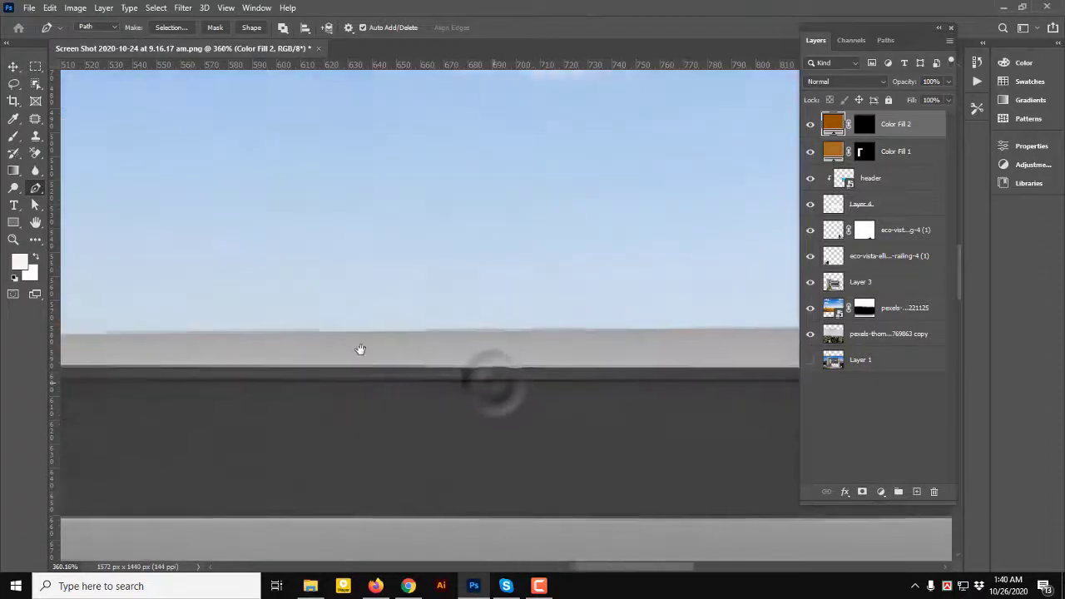
click(660, 326)
key(Up)
key(Up)
key(Up)
key(Up)
key(Down)
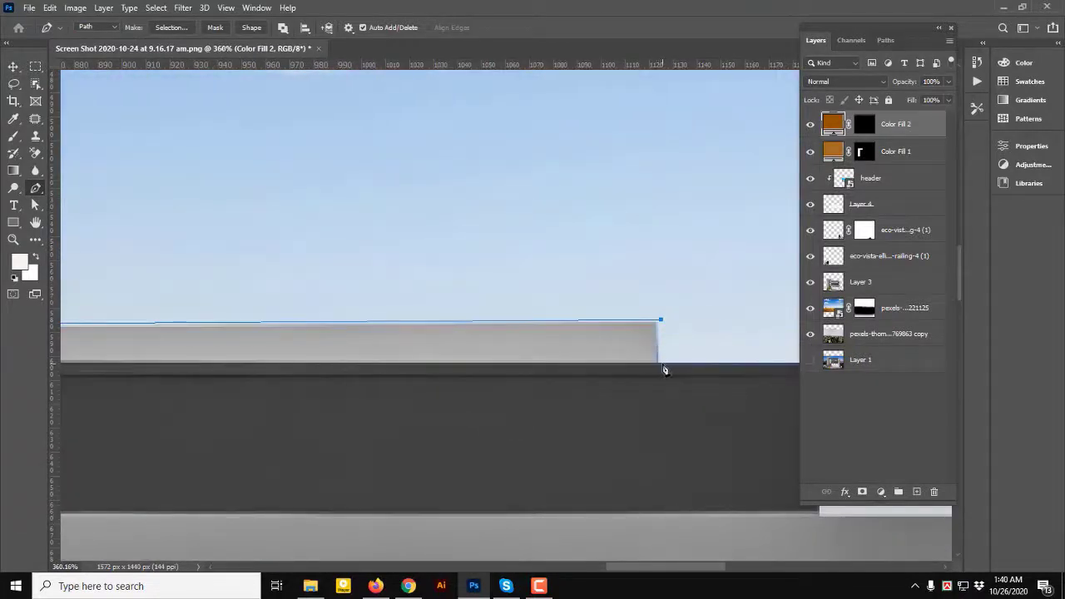
drag(297, 397, 618, 399)
scroll(542, 377, down, 6)
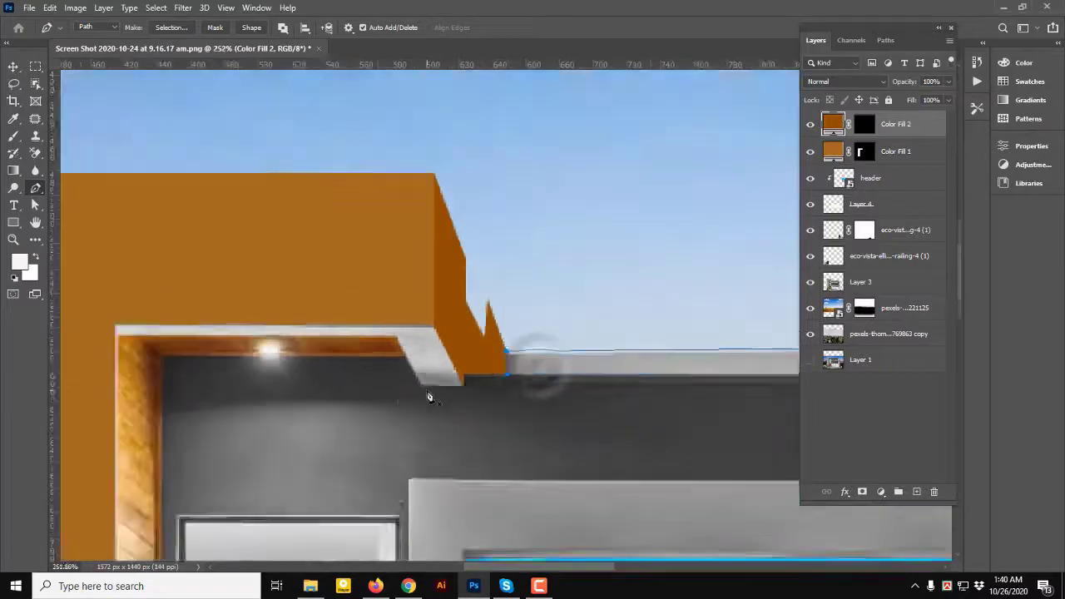
key(ctrl+Return)
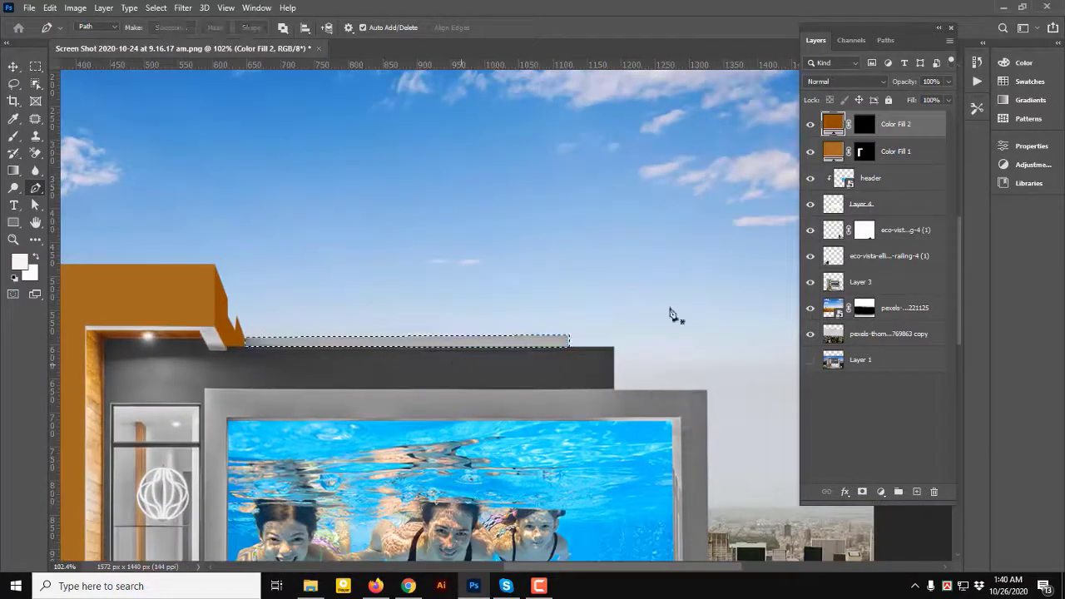
Step: Fill the roof ledge selection with a Solid Color layer in #9d6d32, sampled from the tower's front wall
click(881, 492)
click(902, 260)
click(136, 314)
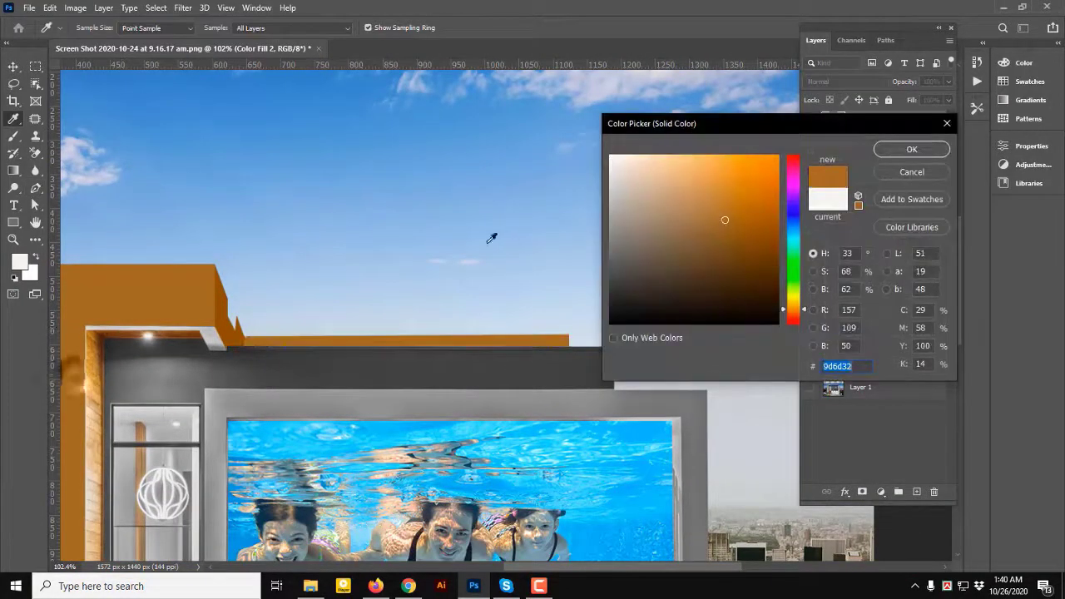
key(Return)
Step: Stamp all visible layers into a new merged layer on top of the stack
scroll(577, 320, down, 4)
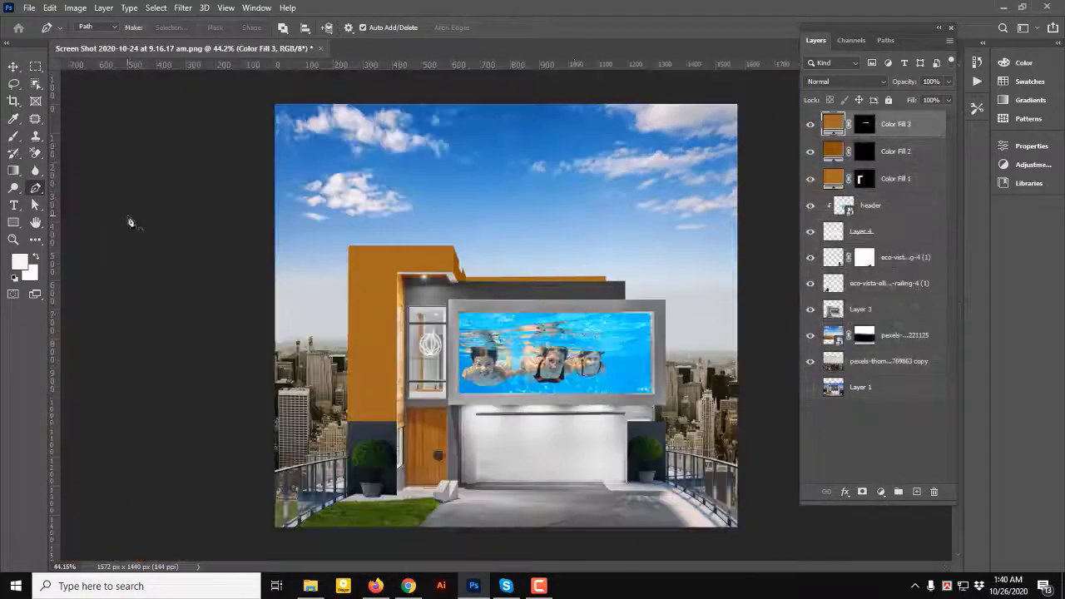
scroll(567, 262, up, 3)
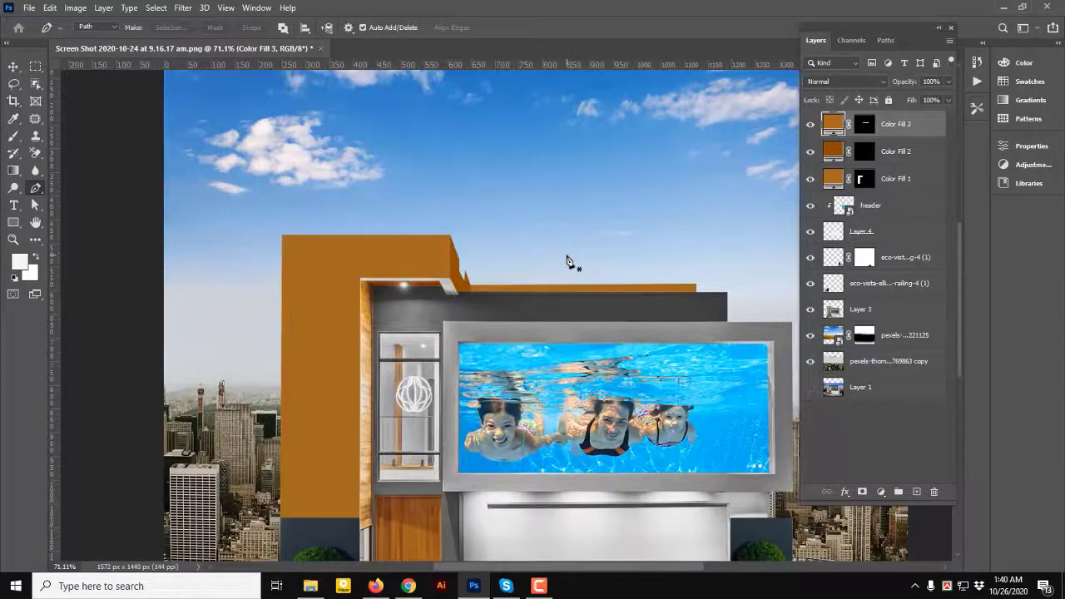
scroll(570, 268, down, 3)
key(v)
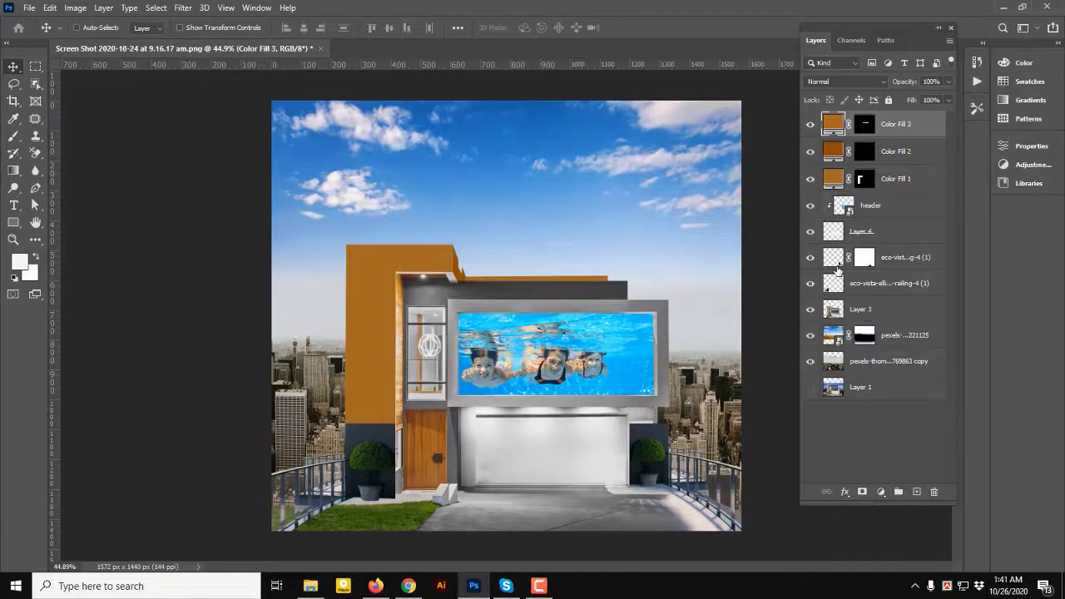
key(ctrl+alt+shift+e)
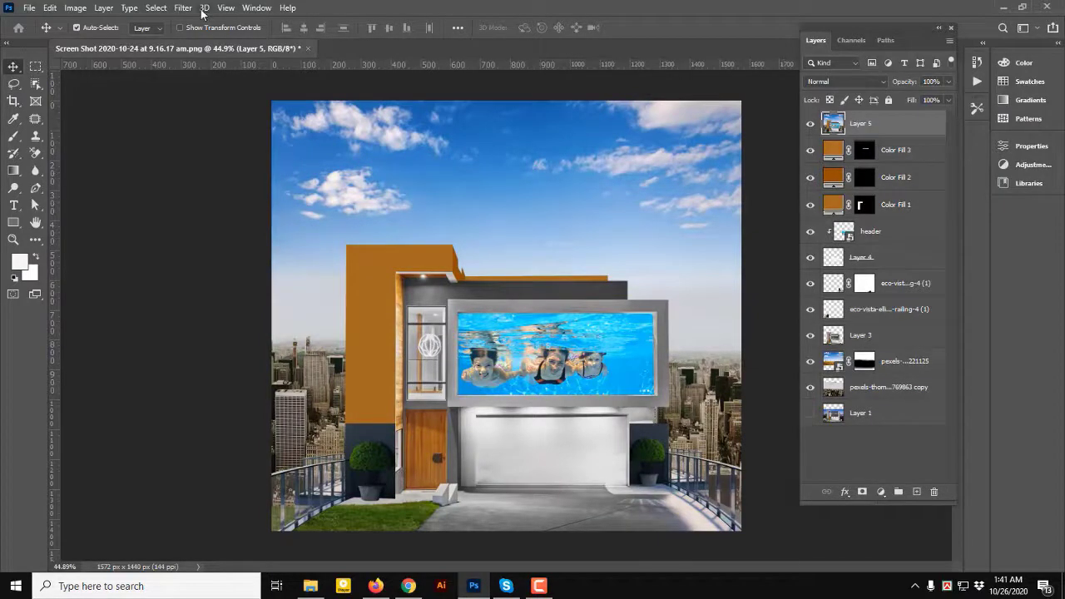